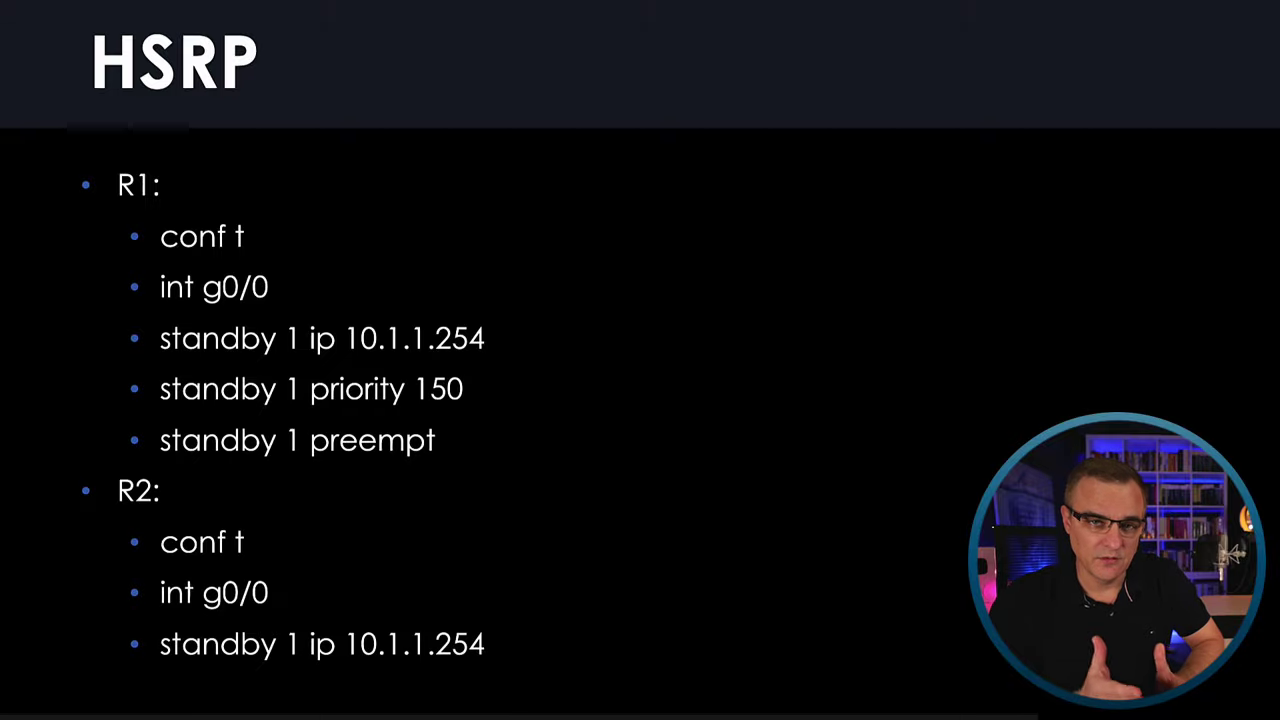
# Step: Begin typing the ping 8.8.8.8 command in PC1's console
pyautogui.write('ping 8.8.8.8')
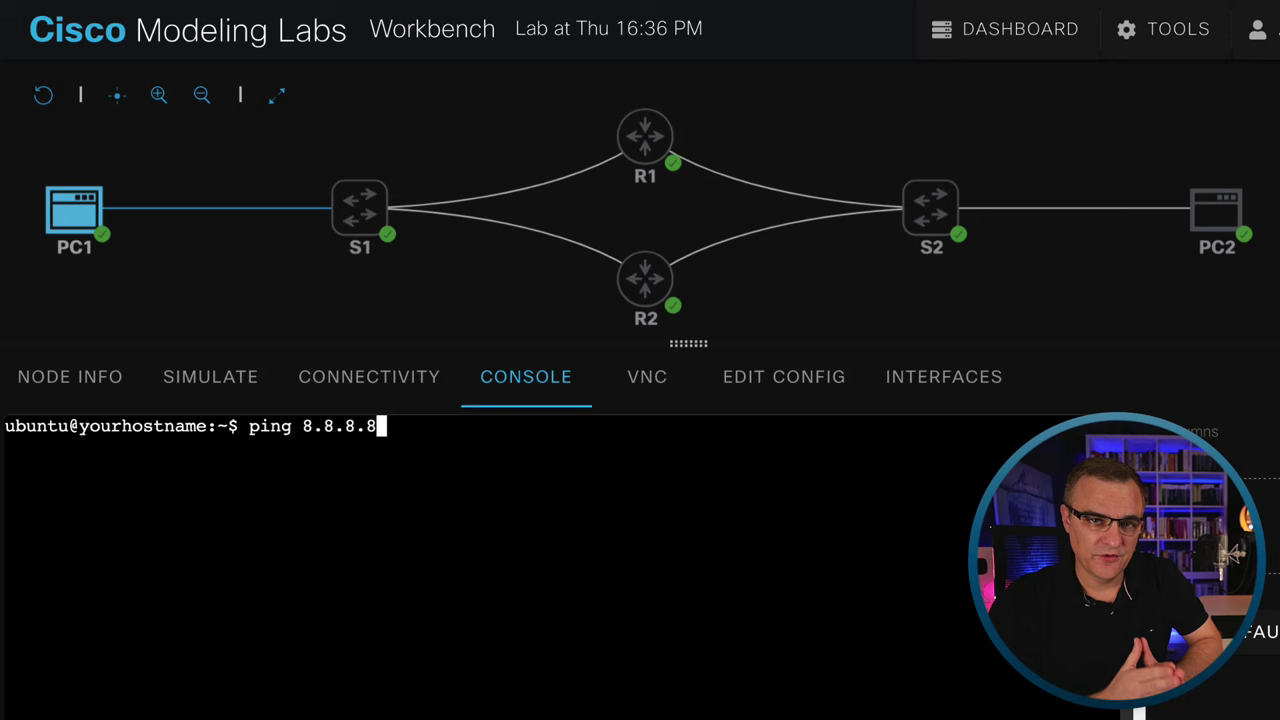
# Step: Ping 8.8.8.8 from PC1 to confirm it replies, then bring up a console on R1
pyautogui.press('Return')
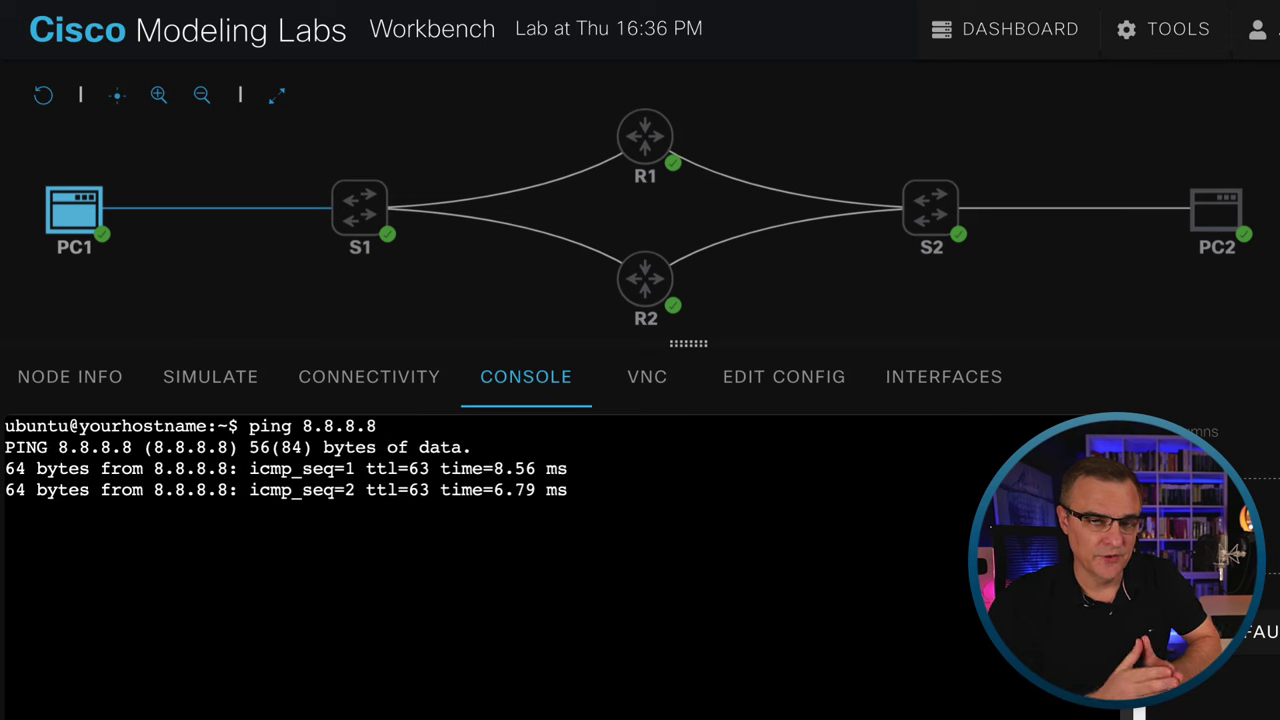
pyautogui.hotkey('ctrl', 'c')
pyautogui.click(640, 140)
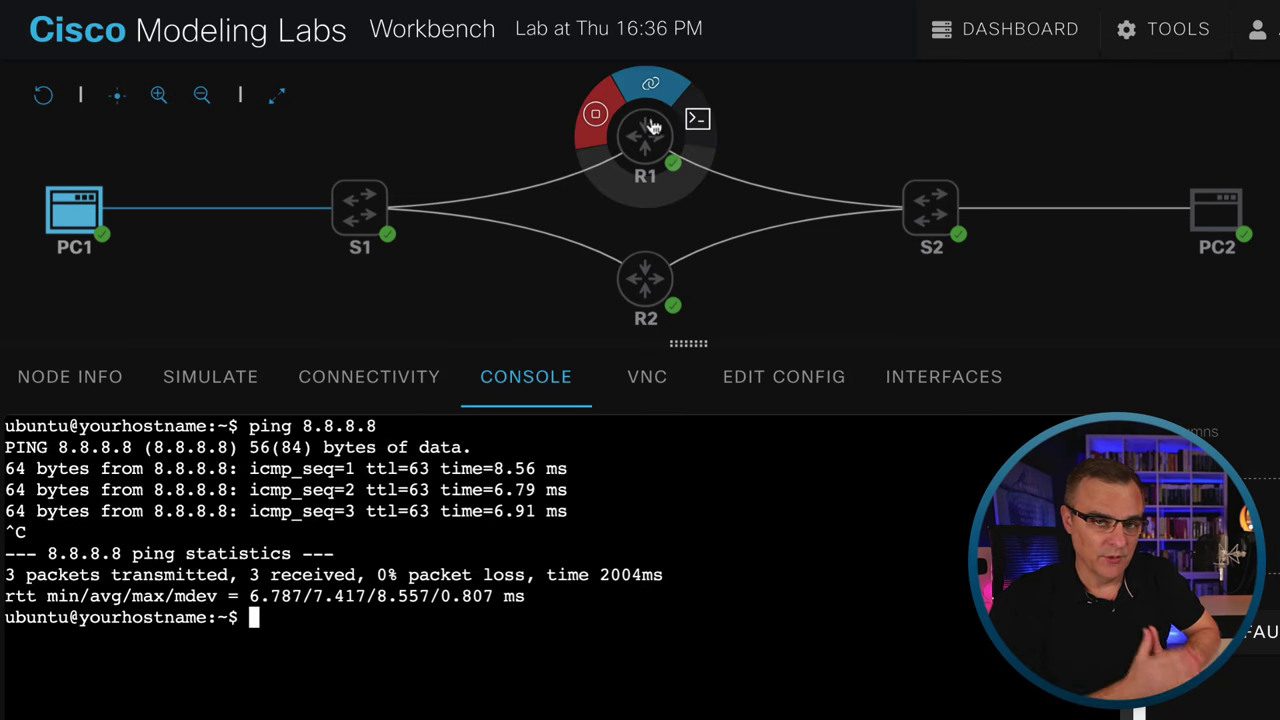
pyautogui.click(648, 145)
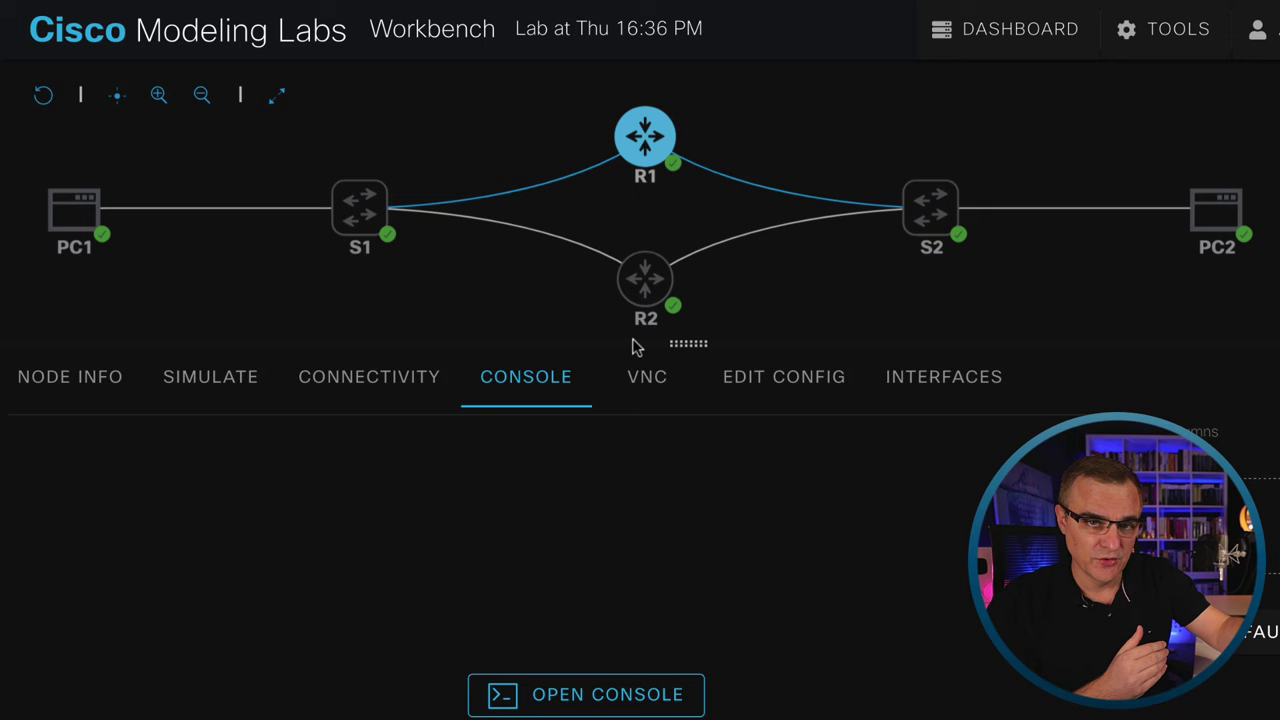
pyautogui.click(545, 697)
# Step: List R1's interfaces and highlight GigabitEthernet0/0 at 10.1.1.254, then go back to PC1
pyautogui.press('Return')
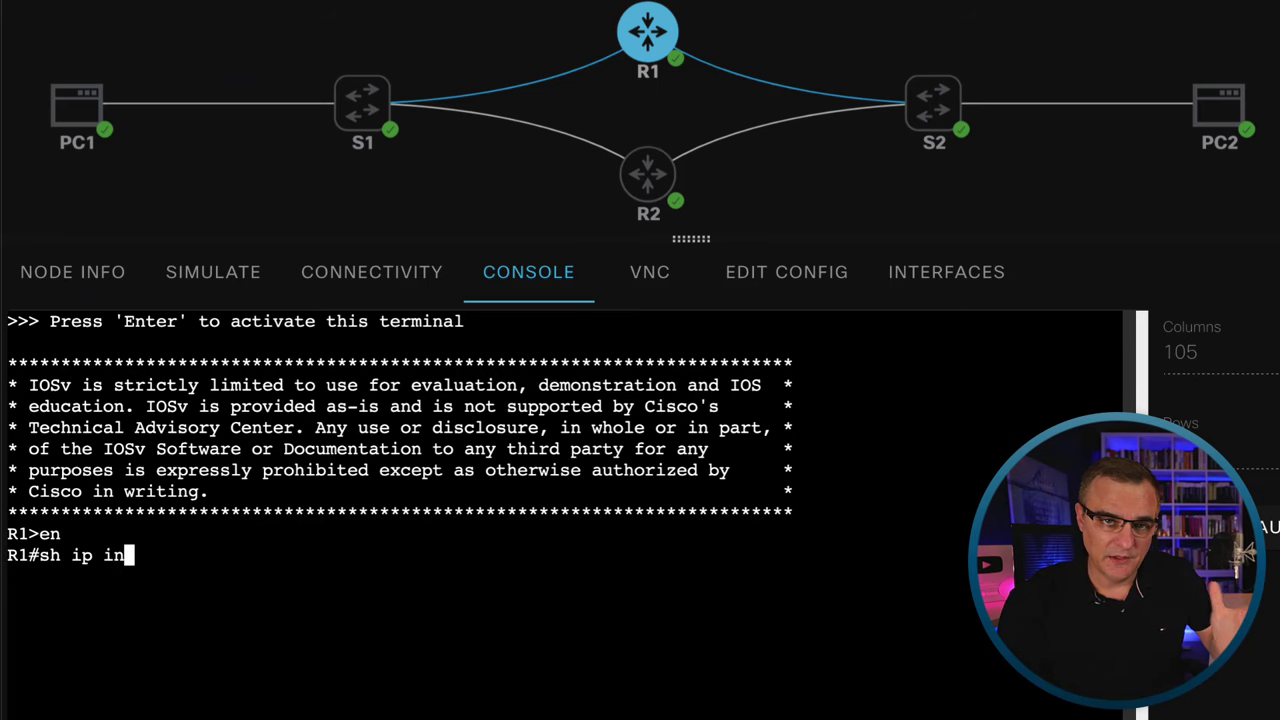
pyautogui.write('rief')
pyautogui.press('Return')
pyautogui.moveTo(294, 597); pyautogui.dragTo(405, 597)
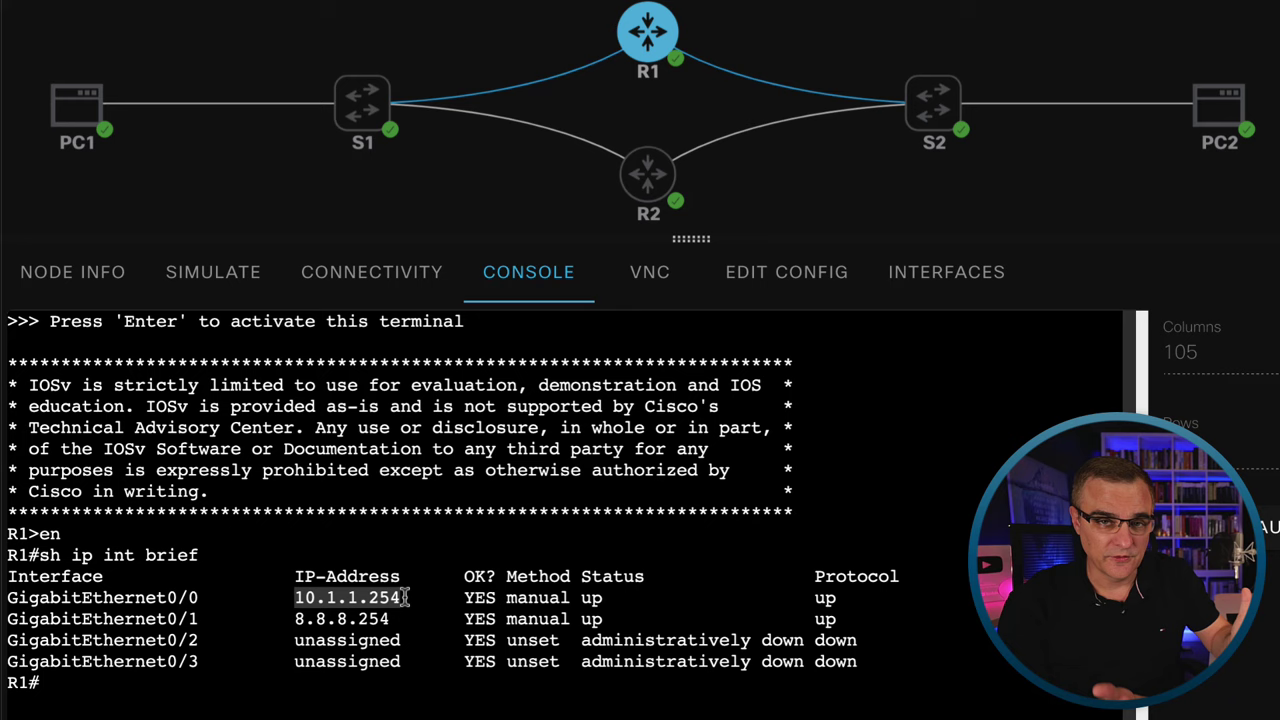
pyautogui.moveTo(200, 597); pyautogui.dragTo(5, 597)
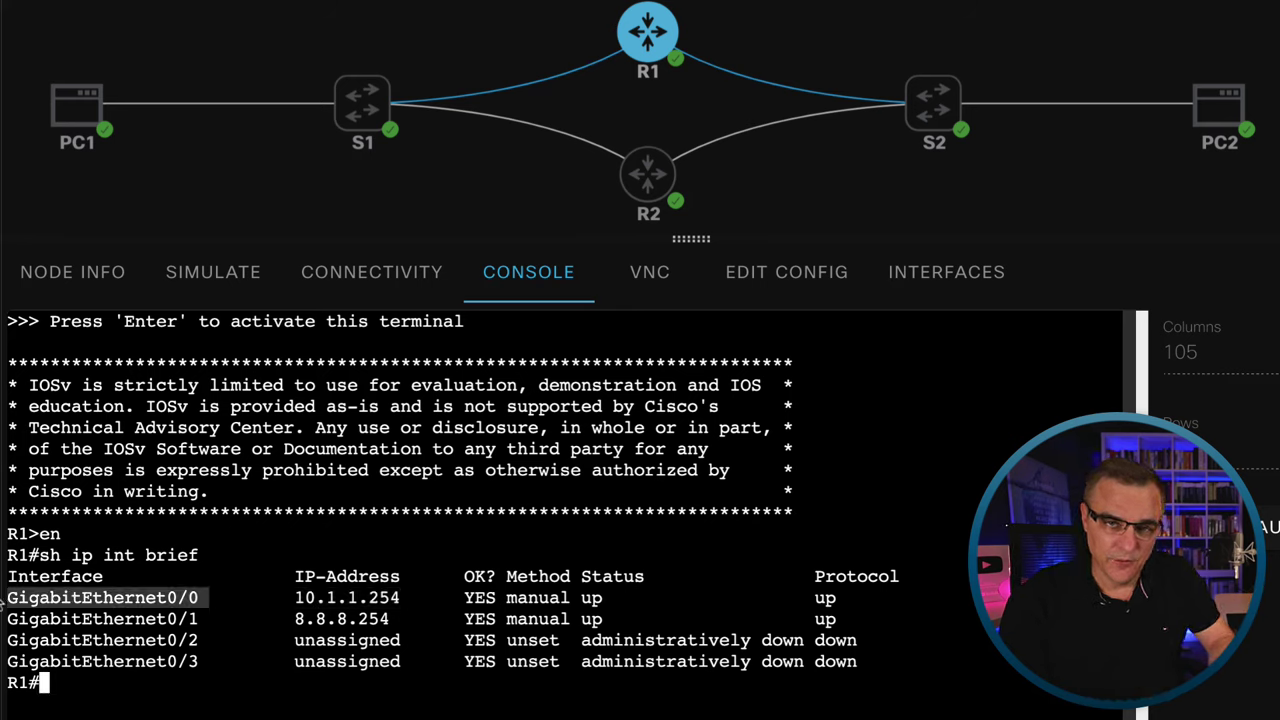
pyautogui.click(66, 115)
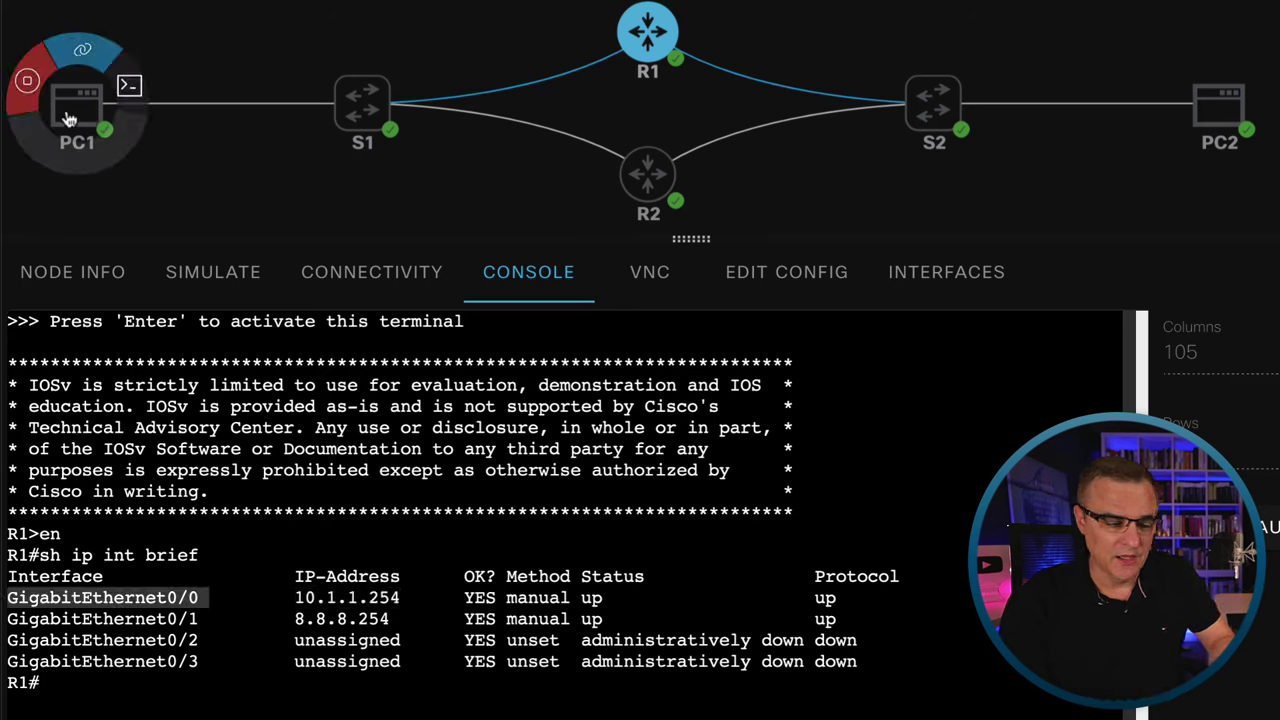
pyautogui.click(1224, 112)
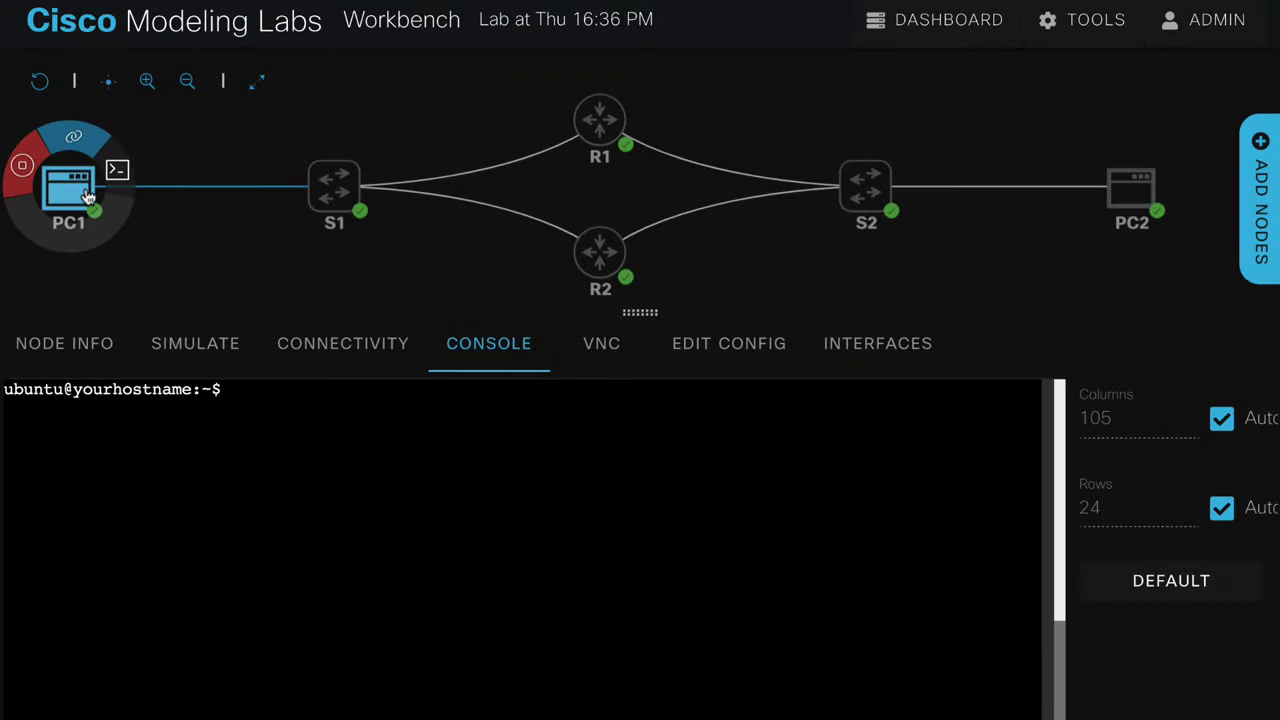
# Step: Run ip addr and ip route on PC1, showing 10.1.1.1/24 on ens2
pyautogui.click(272, 428)
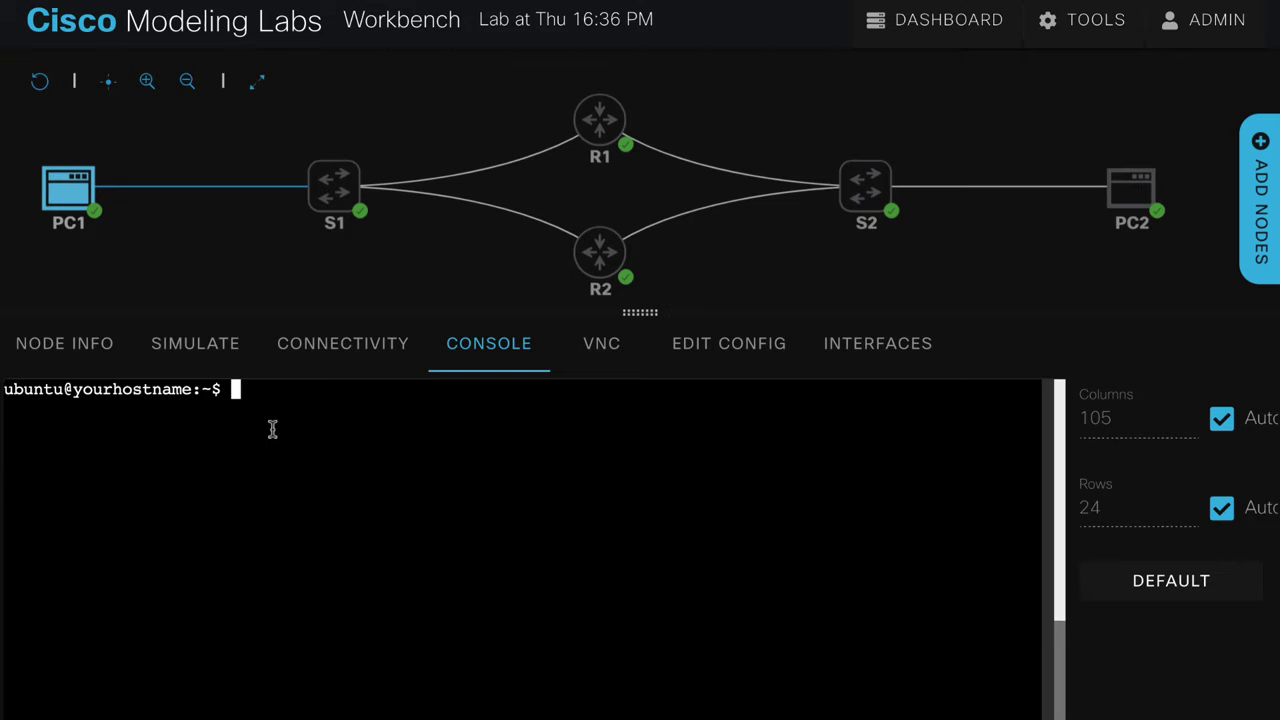
pyautogui.write('ip addr')
pyautogui.press('Return')
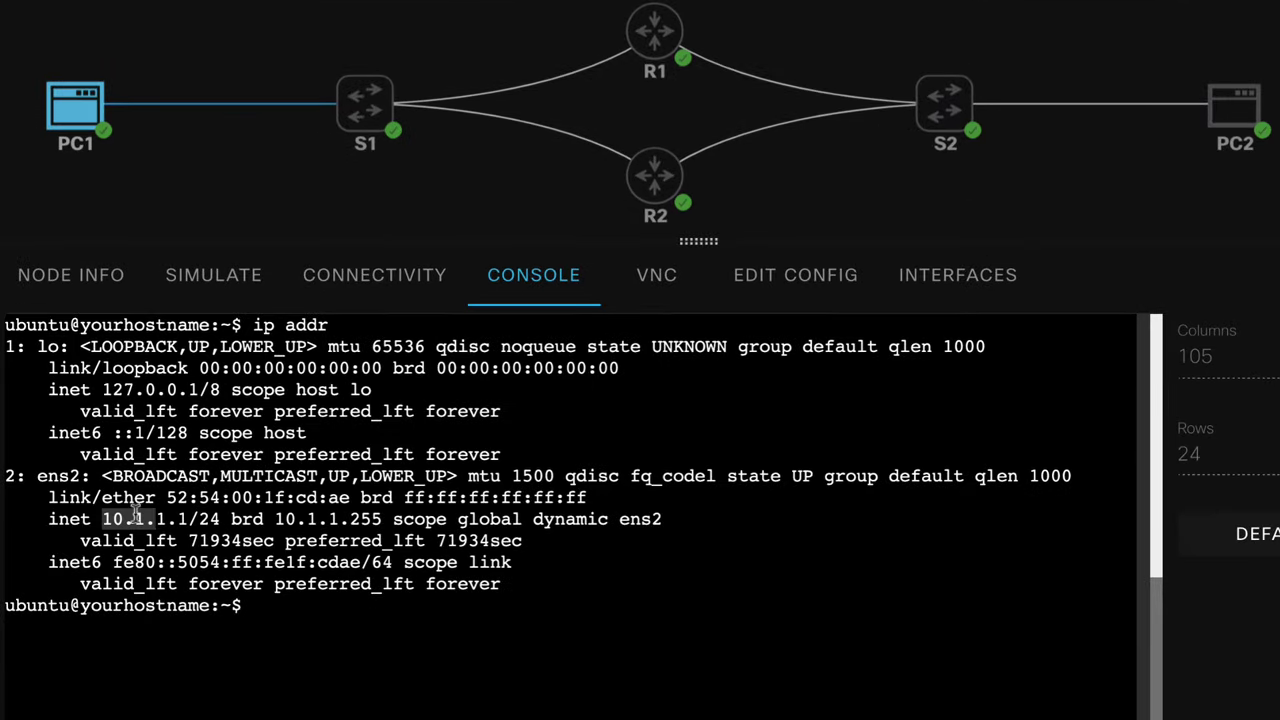
pyautogui.write('ip rou')
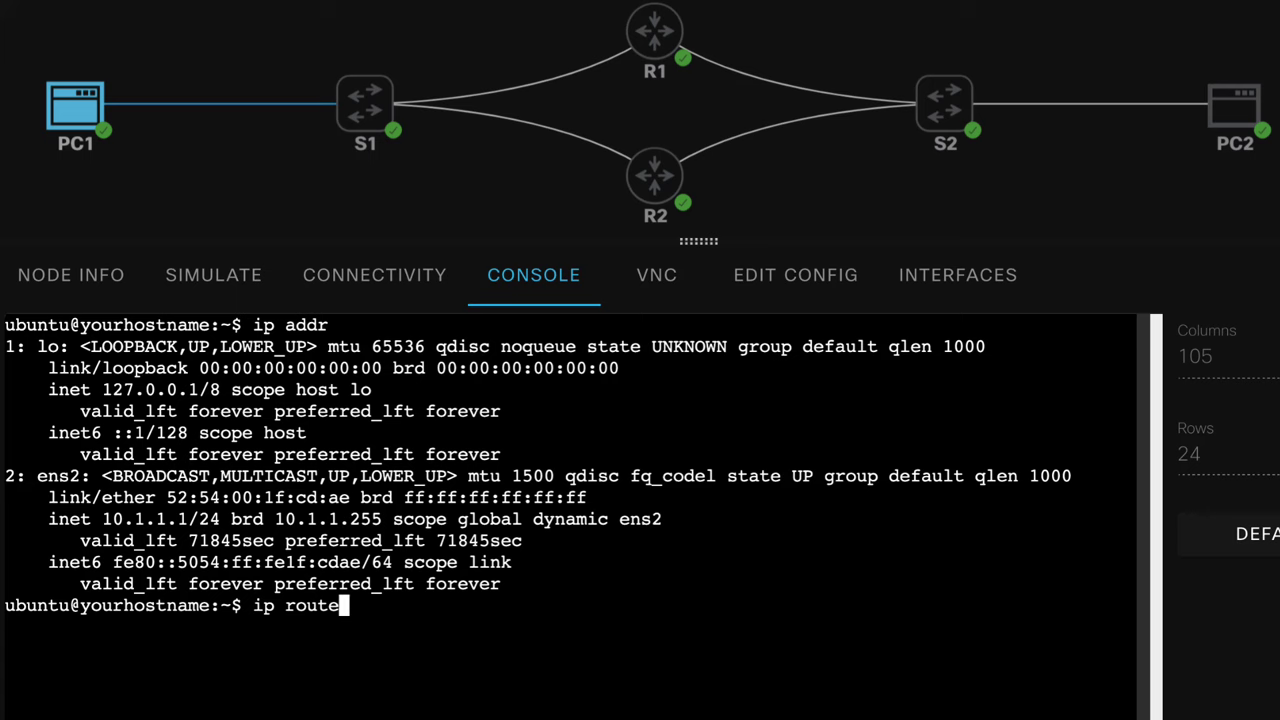
pyautogui.write('te')
pyautogui.press('Return')
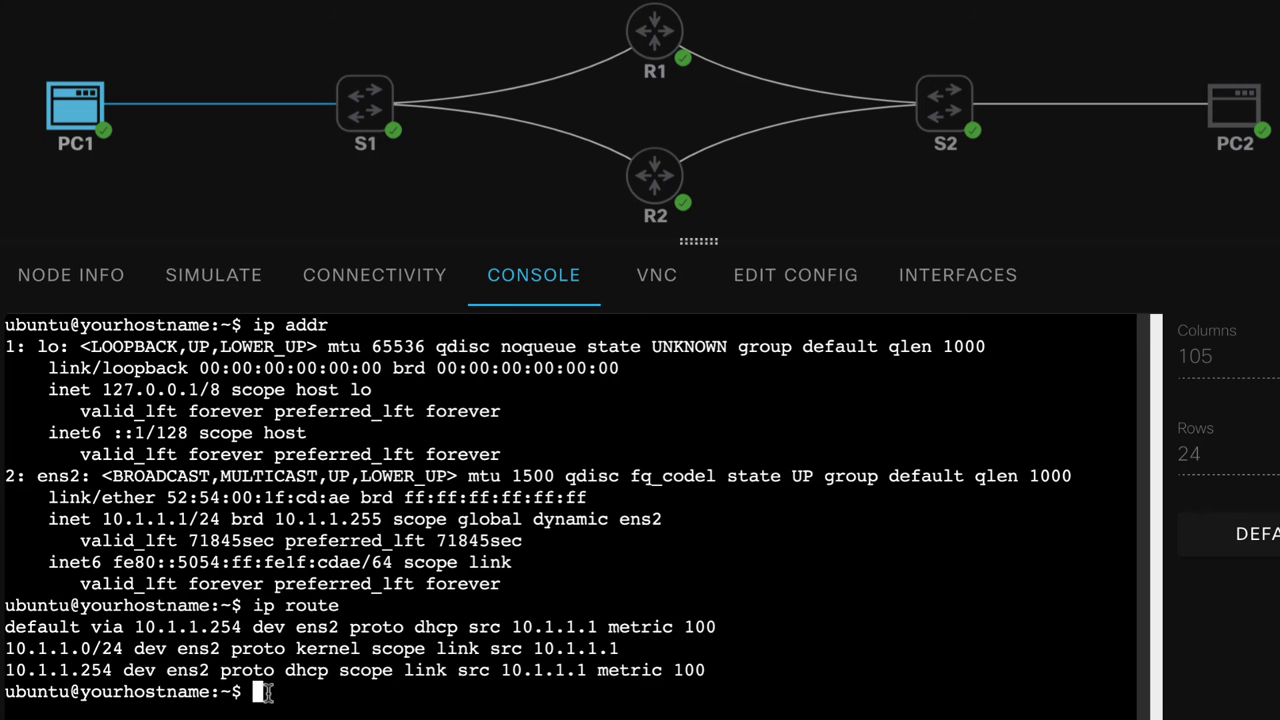
# Step: Highlight the default route via 10.1.1.254 and compare it with the Windows route print gateway
pyautogui.moveTo(5, 626); pyautogui.dragTo(766, 626)
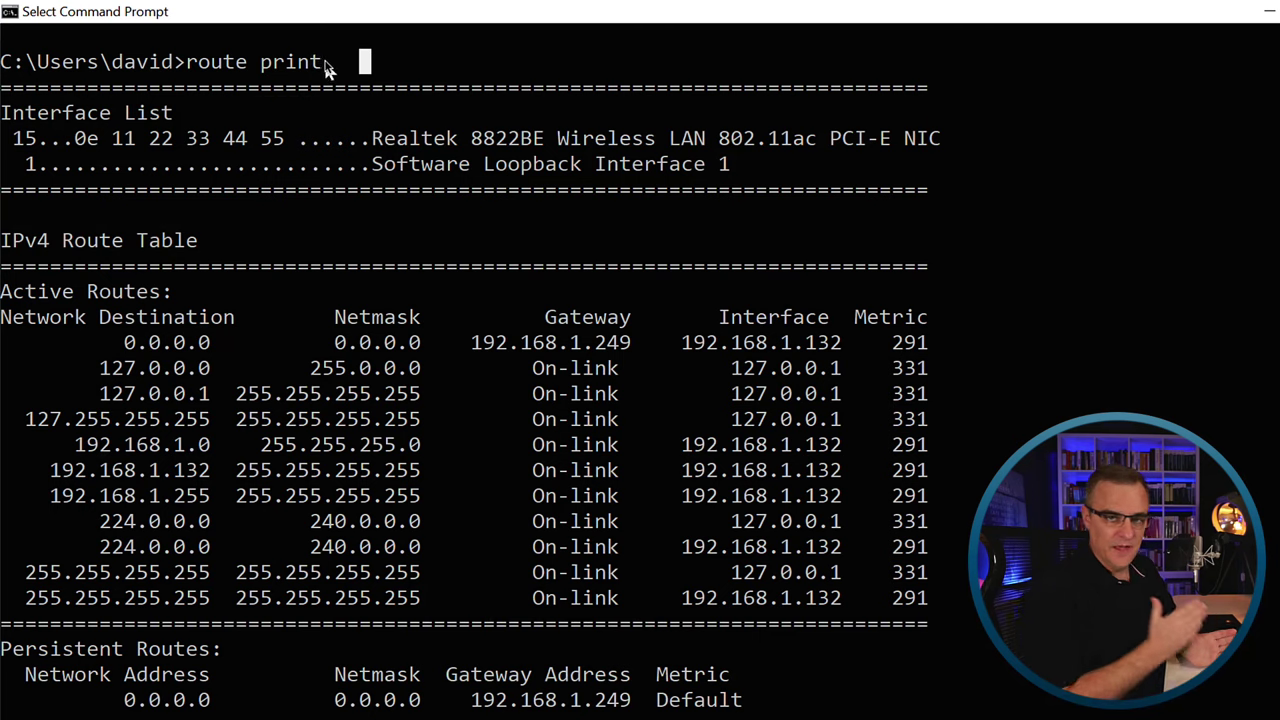
pyautogui.moveTo(330, 63); pyautogui.dragTo(188, 75)
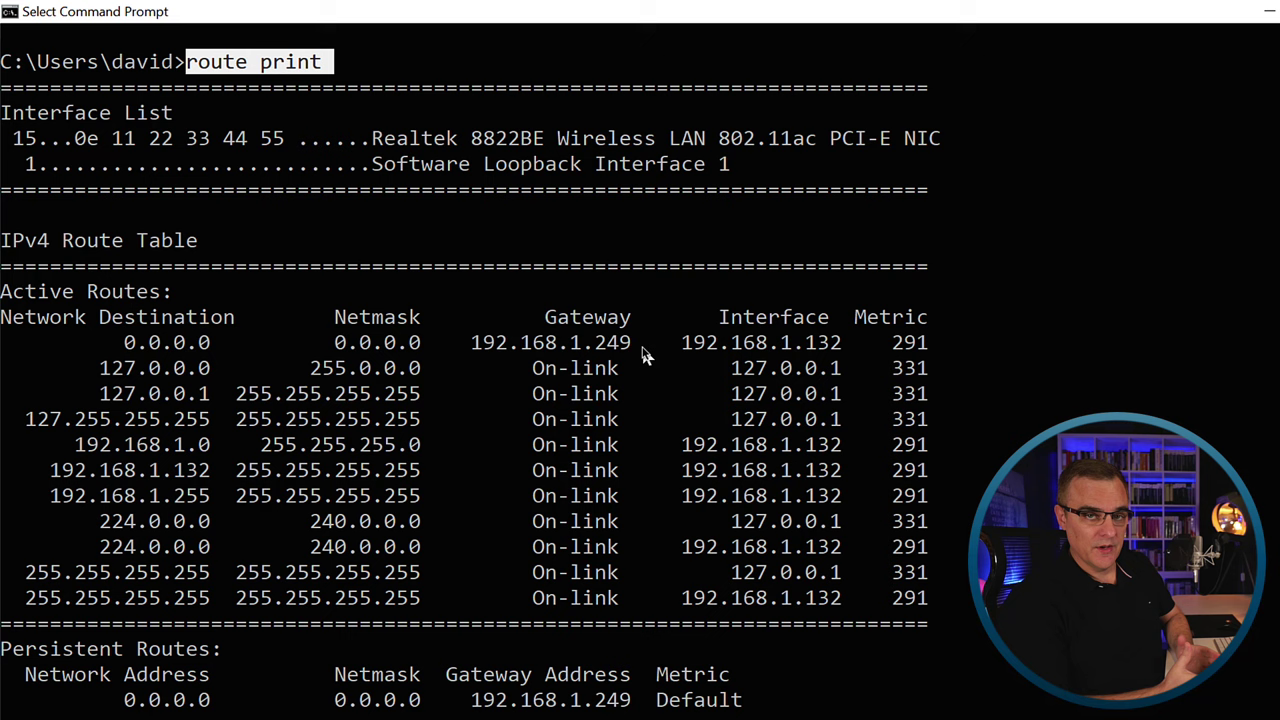
pyautogui.moveTo(643, 343); pyautogui.dragTo(110, 355)
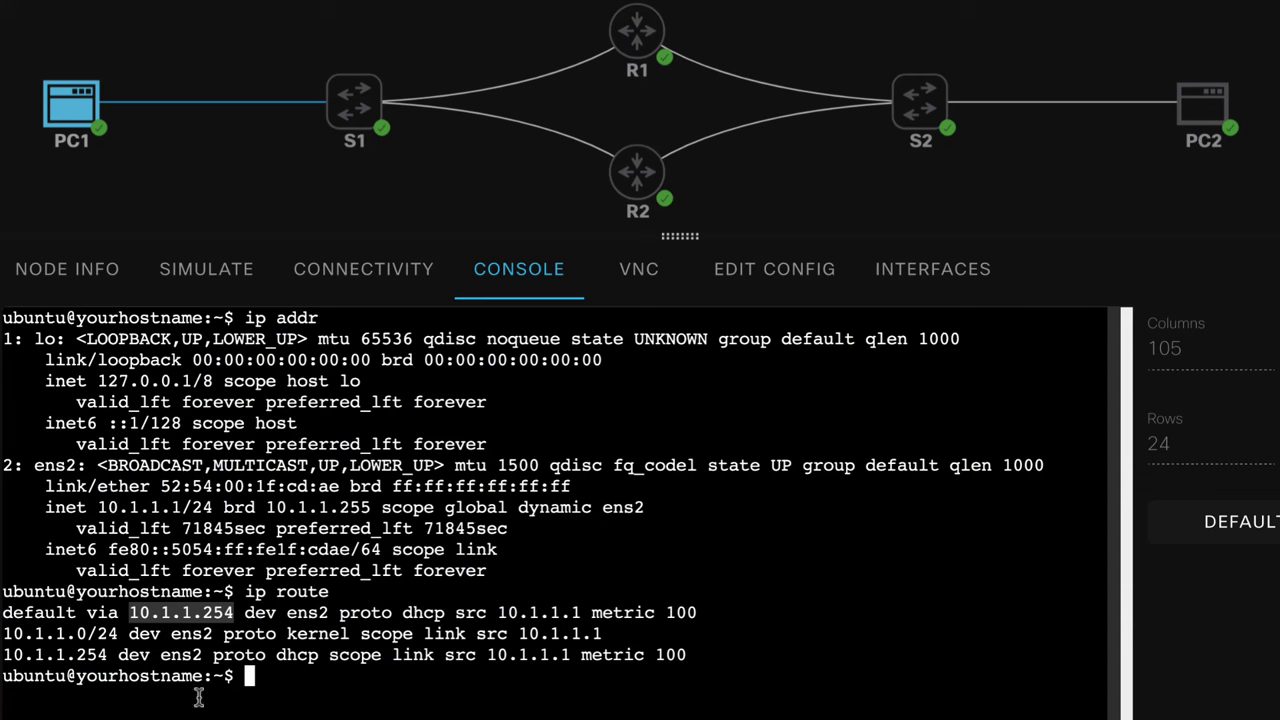
# Step: Highlight PC1's gateway 10.1.1.254, then list PC2's addresses showing 8.8.8.8/24
pyautogui.click(154, 652)
pyautogui.moveTo(119, 614); pyautogui.dragTo(252, 622)
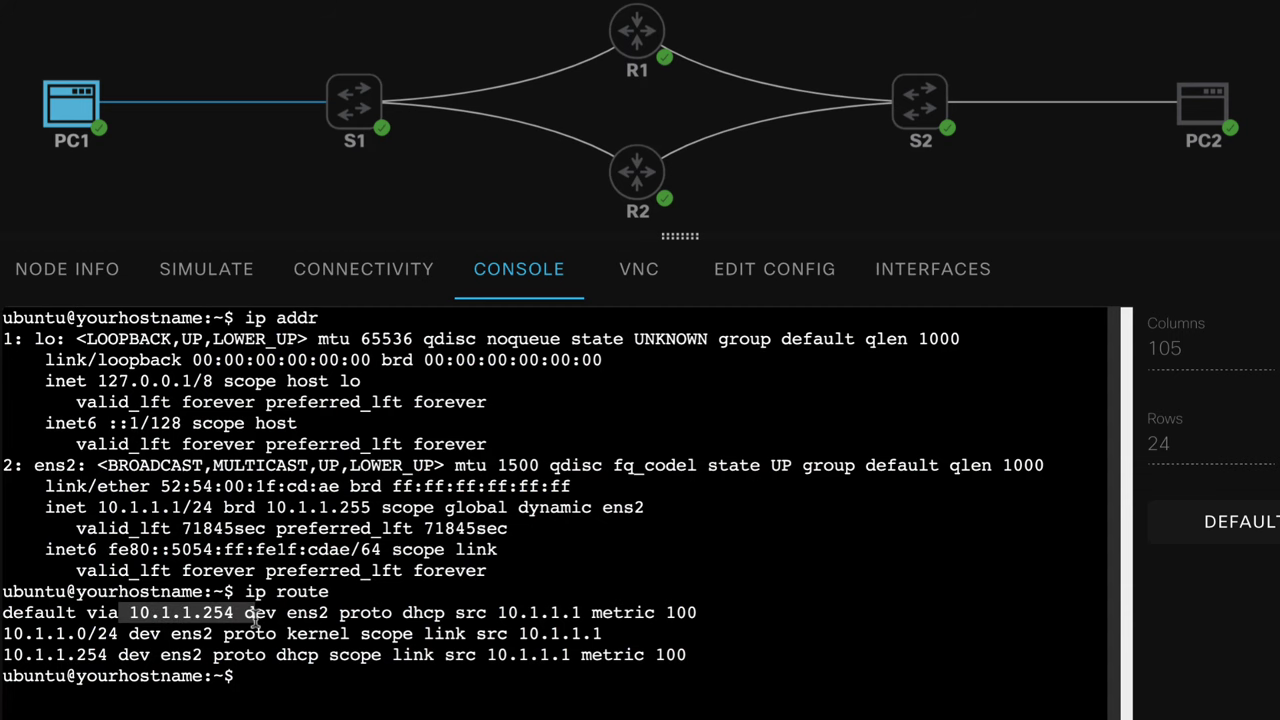
pyautogui.moveTo(80, 120)
pyautogui.click(1206, 120)
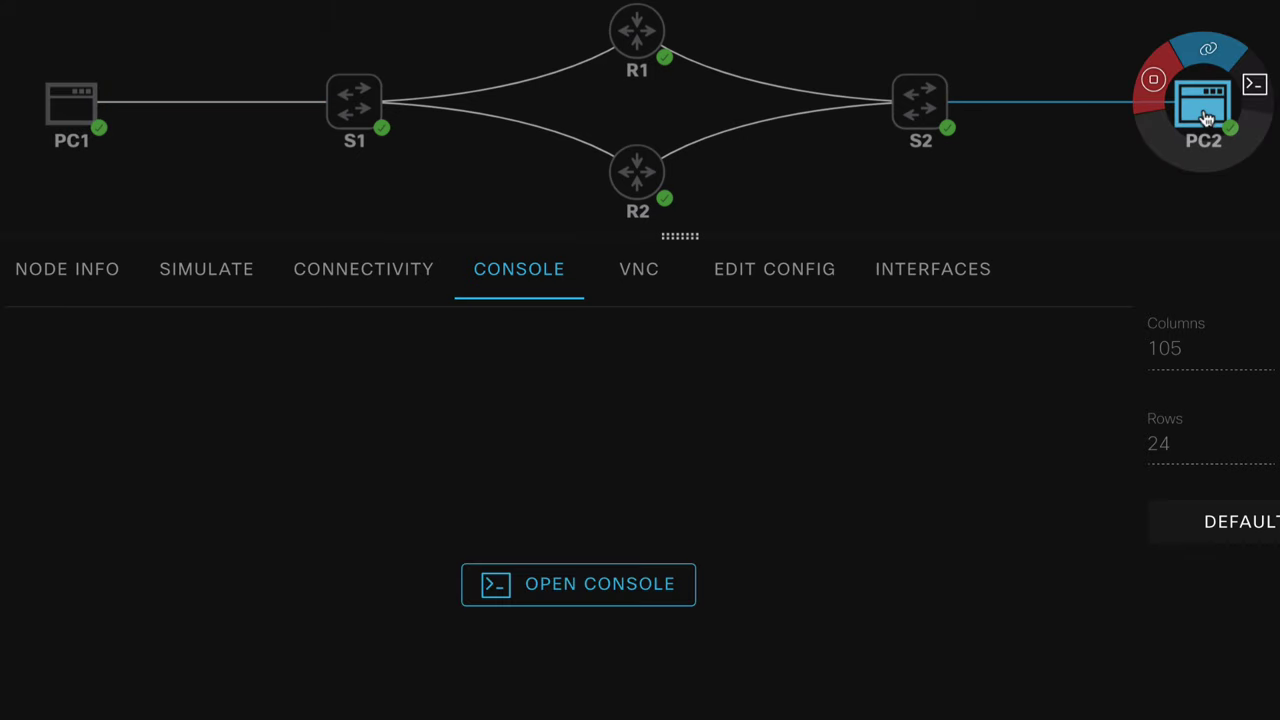
pyautogui.click(658, 583)
pyautogui.press('Return')
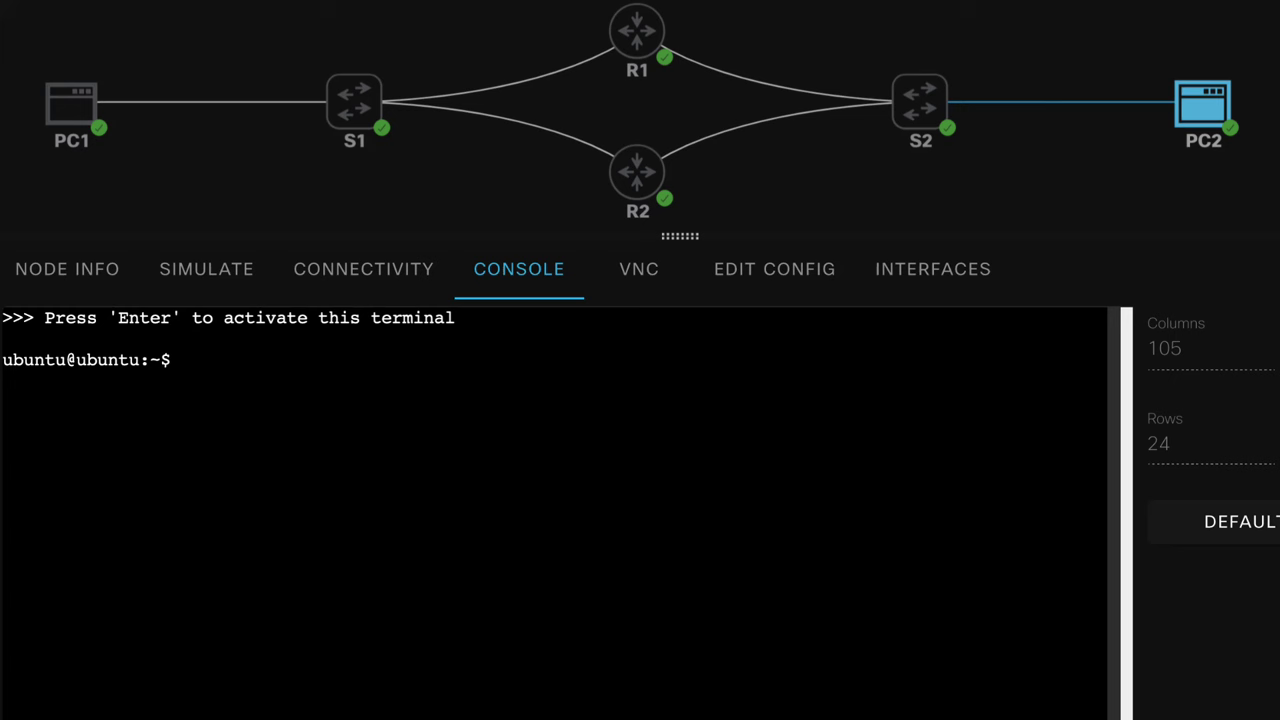
pyautogui.press('Return')
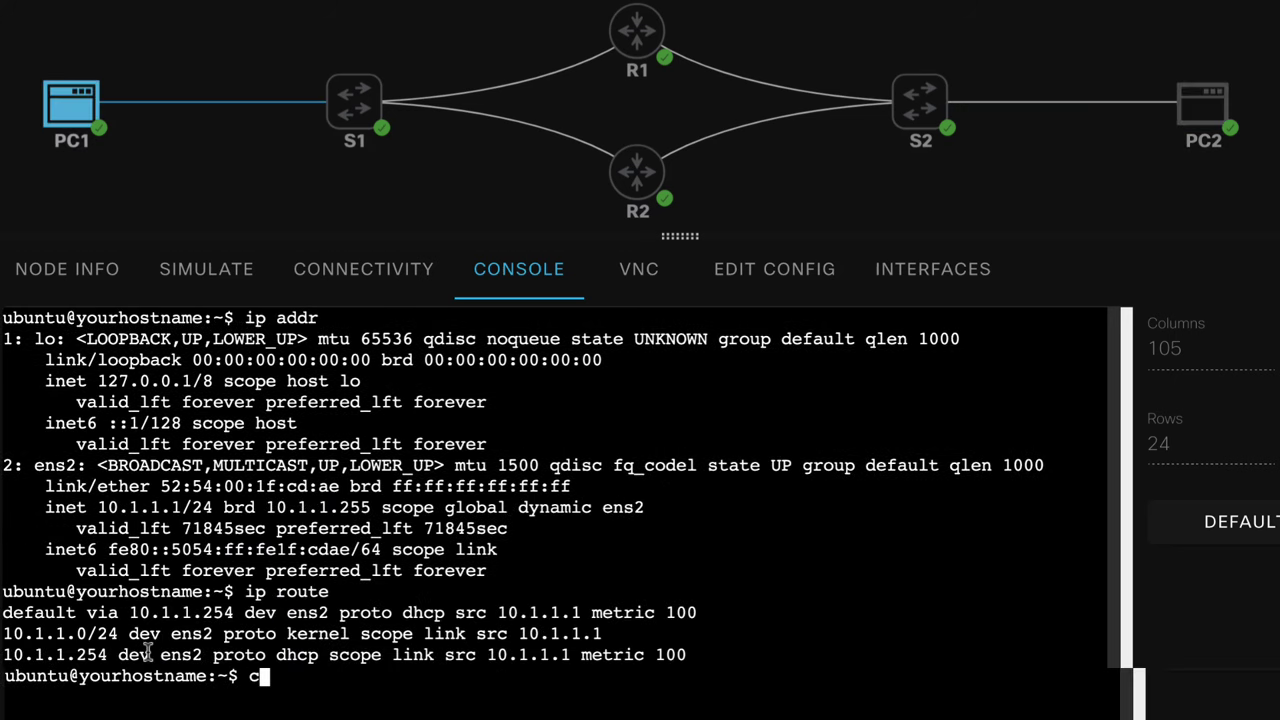
# Step: Clear PC2's terminal and ping 8.8.8.8 from PC1 with 0% packet loss
pyautogui.write('lear')
pyautogui.press('Return')
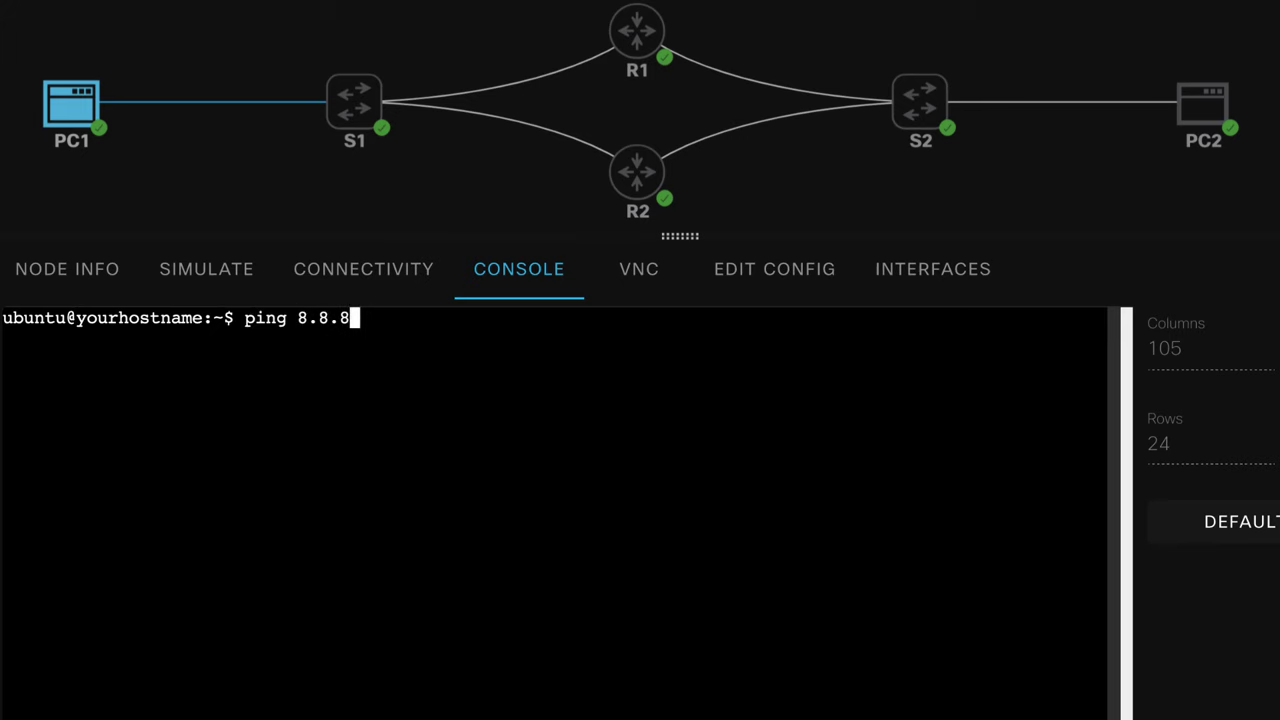
pyautogui.press('Return')
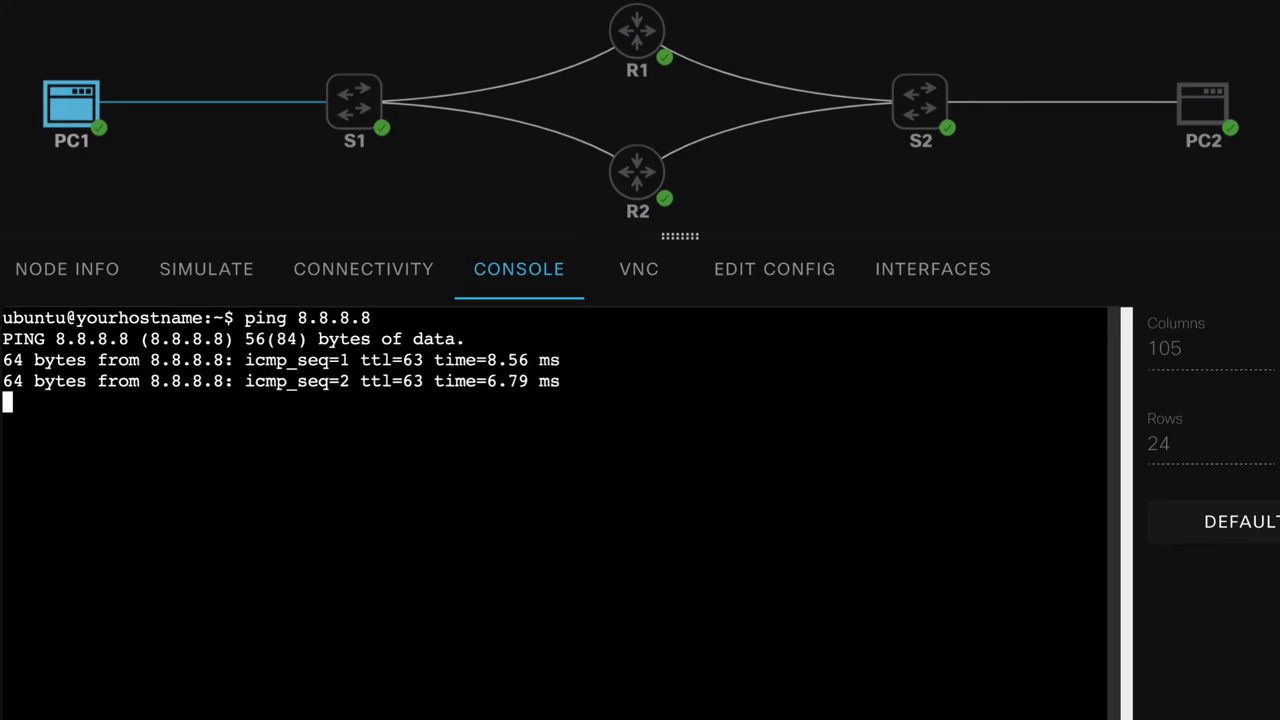
pyautogui.hotkey('ctrl', 'c')
# Step: Run en and sh ip int brief on R1, highlighting Gi0/0 (10.1.1.254) and Gi0/1 (8.8.8.254)
pyautogui.moveTo(645, 20)
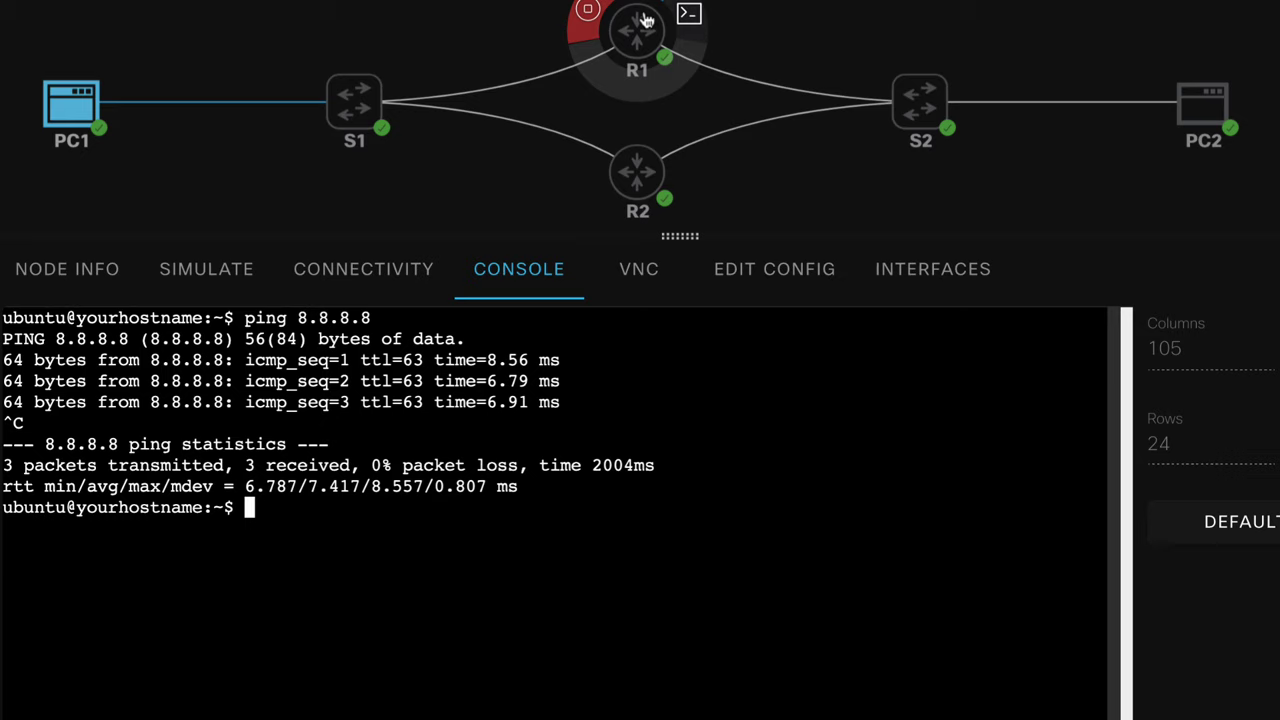
pyautogui.click(637, 33)
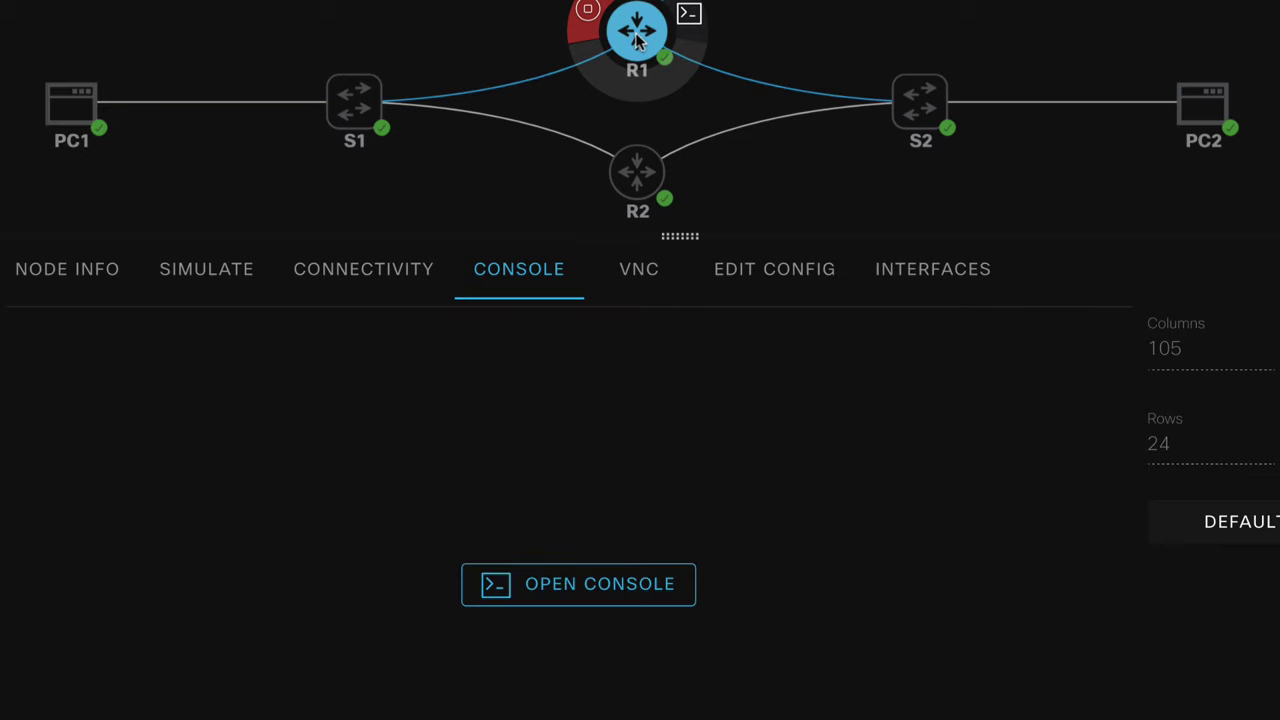
pyautogui.click(537, 598)
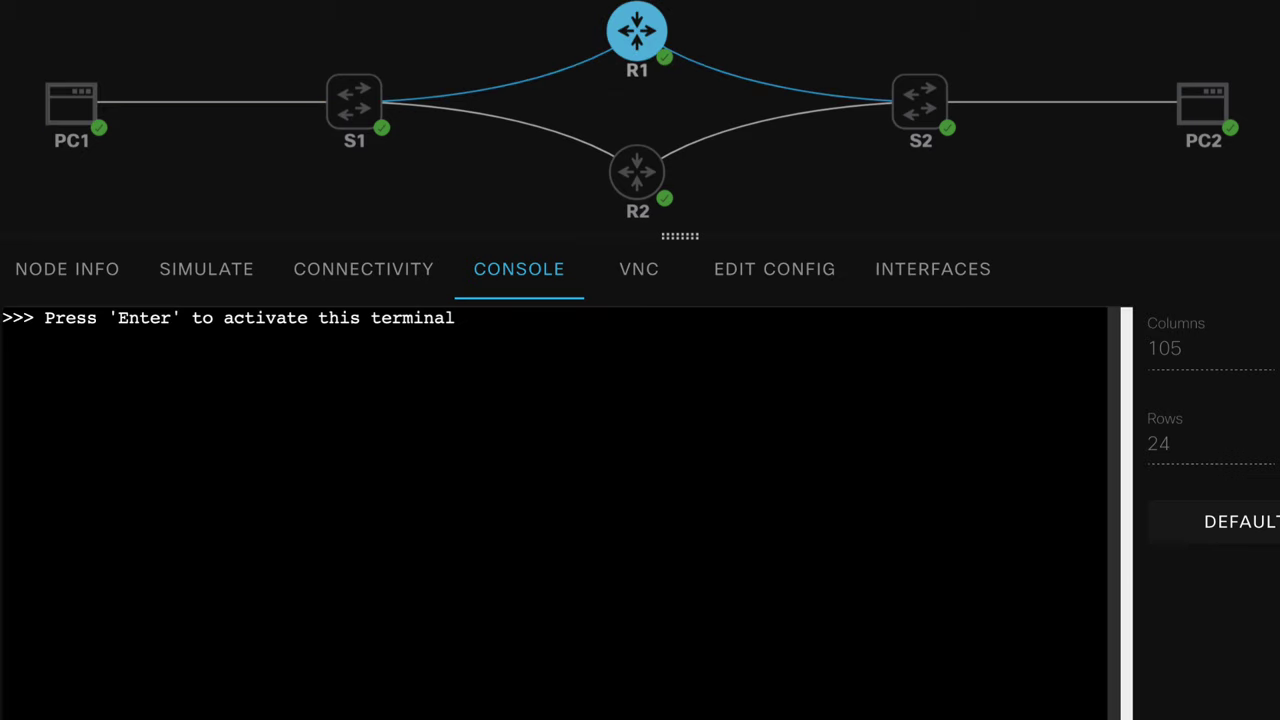
pyautogui.press('Return')
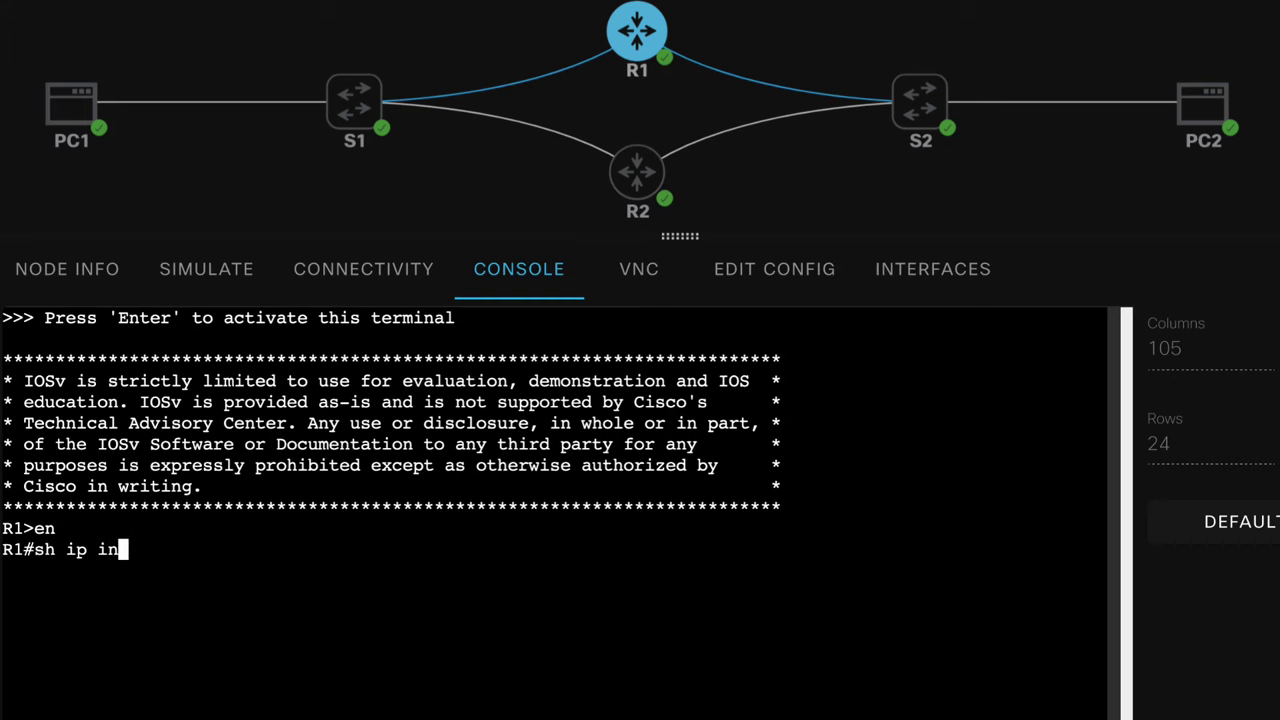
pyautogui.press('Return')
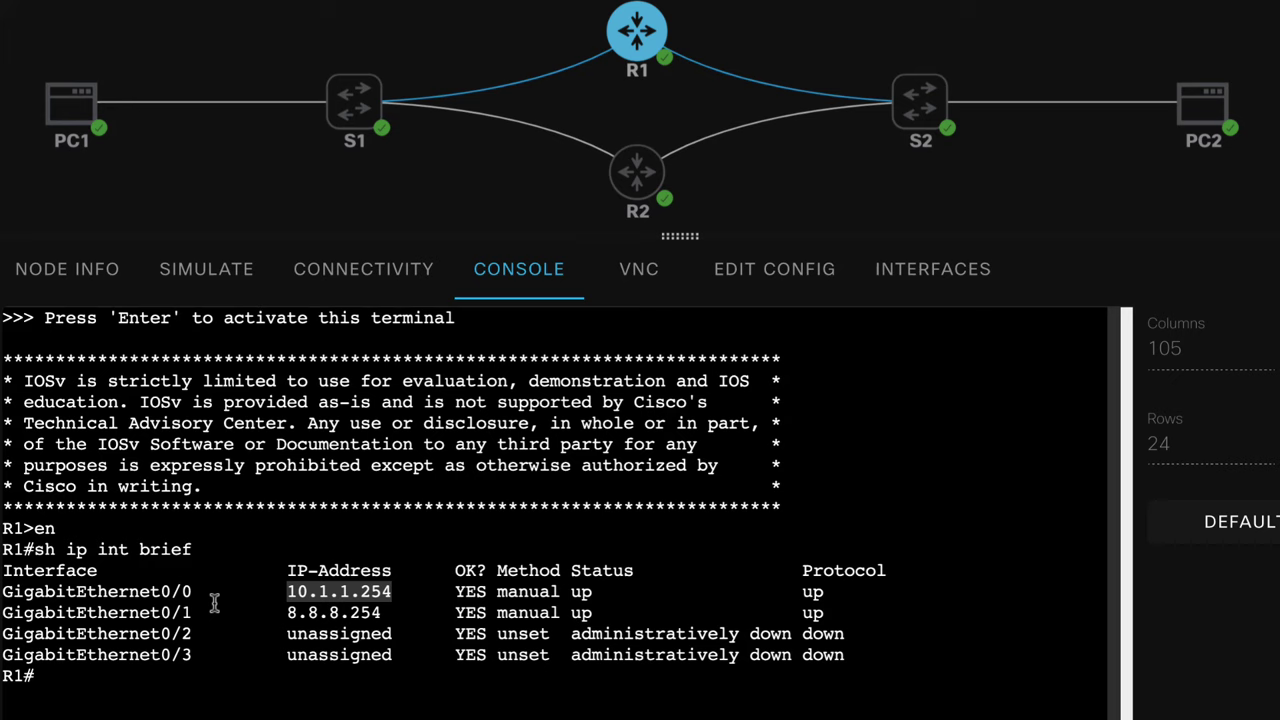
pyautogui.moveTo(202, 591); pyautogui.dragTo(17, 591)
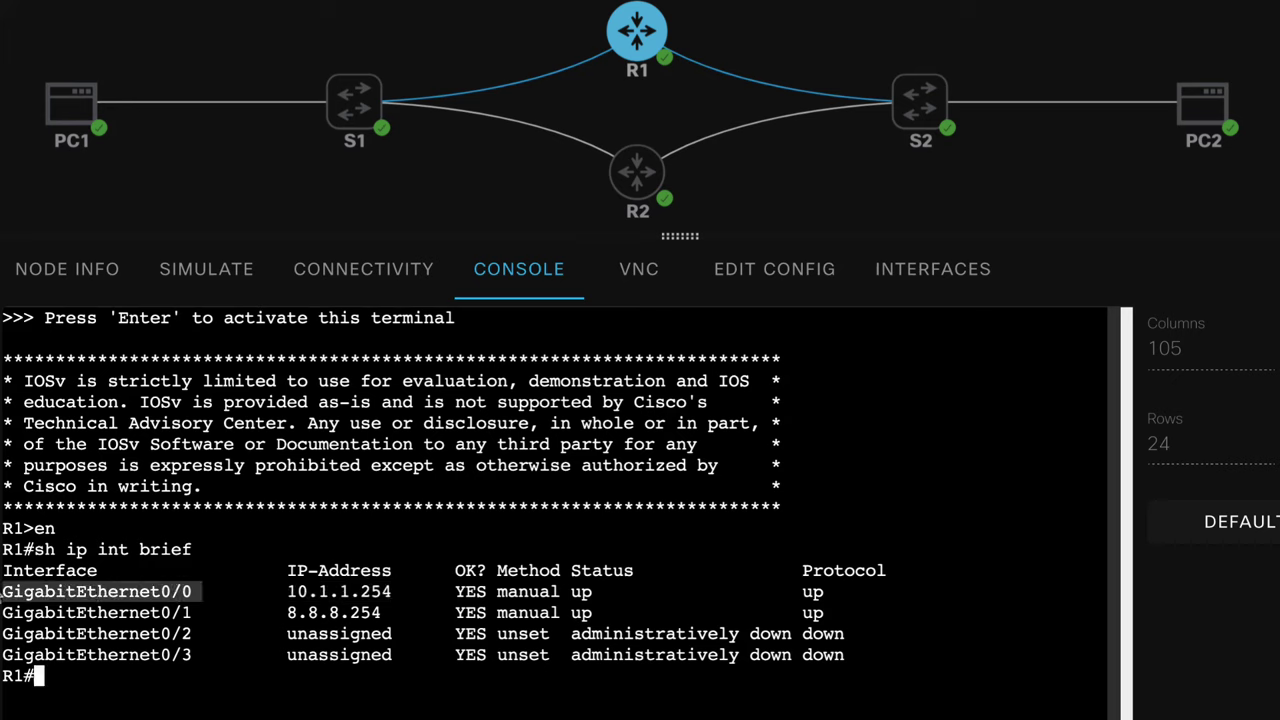
pyautogui.moveTo(57, 108)
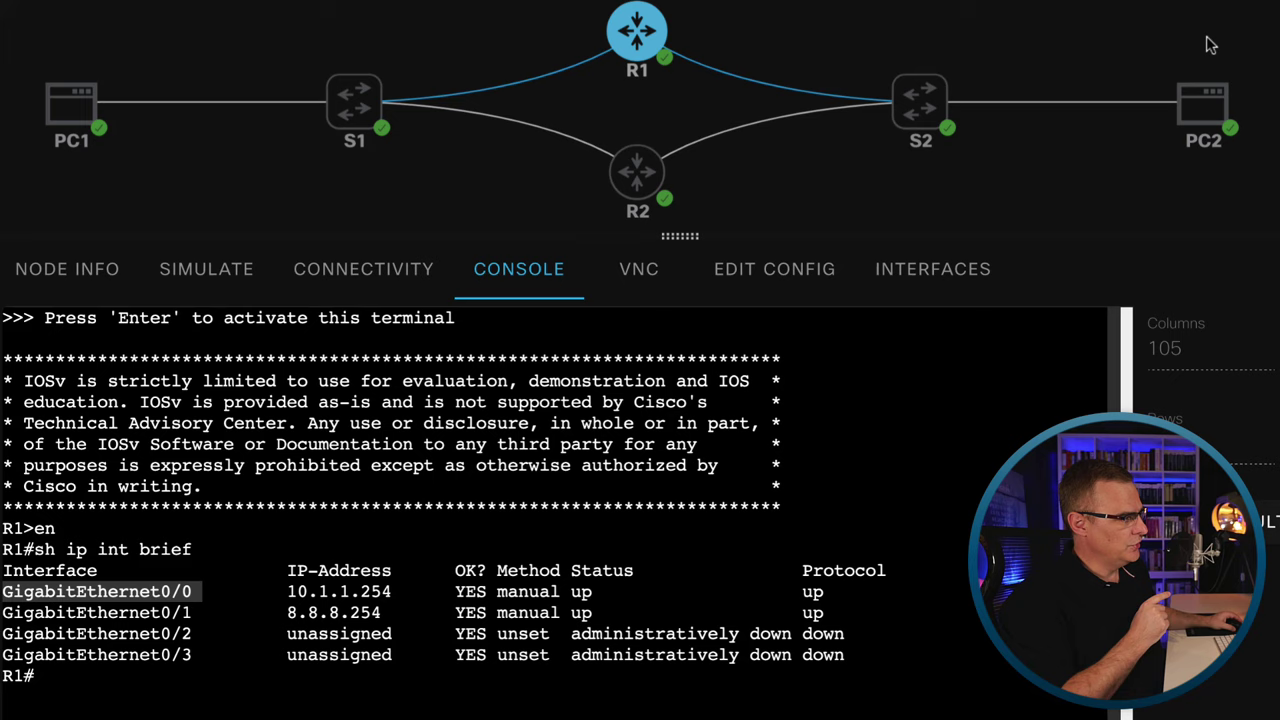
pyautogui.moveTo(1203, 92)
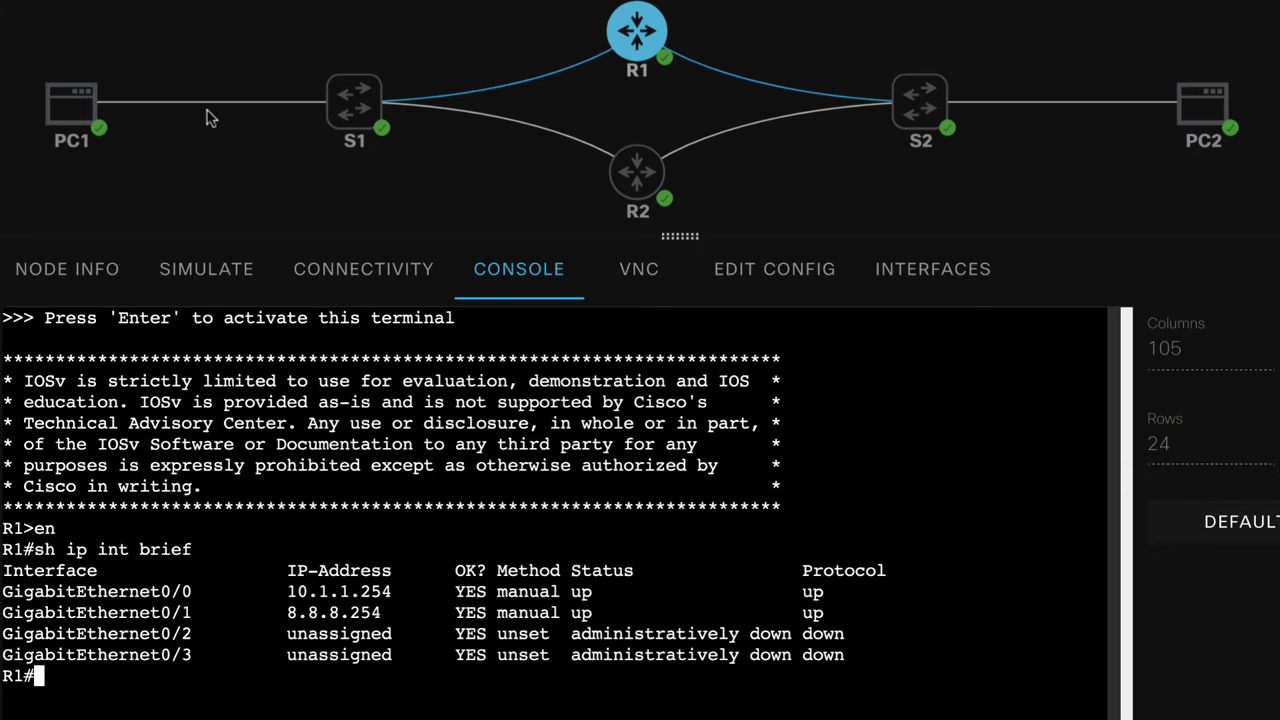
# Step: Start a continuous ping from PC1 to 8.8.8.8 and enter configuration mode on R1
pyautogui.click(57, 117)
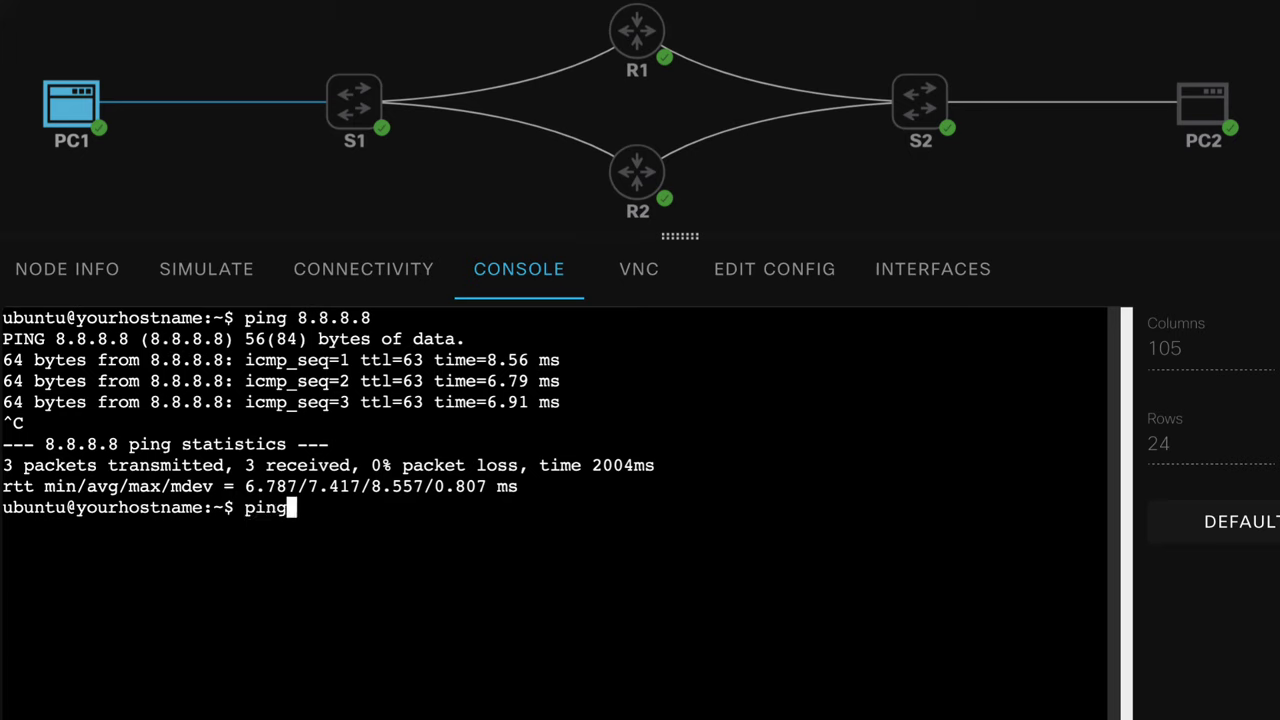
pyautogui.press('Return')
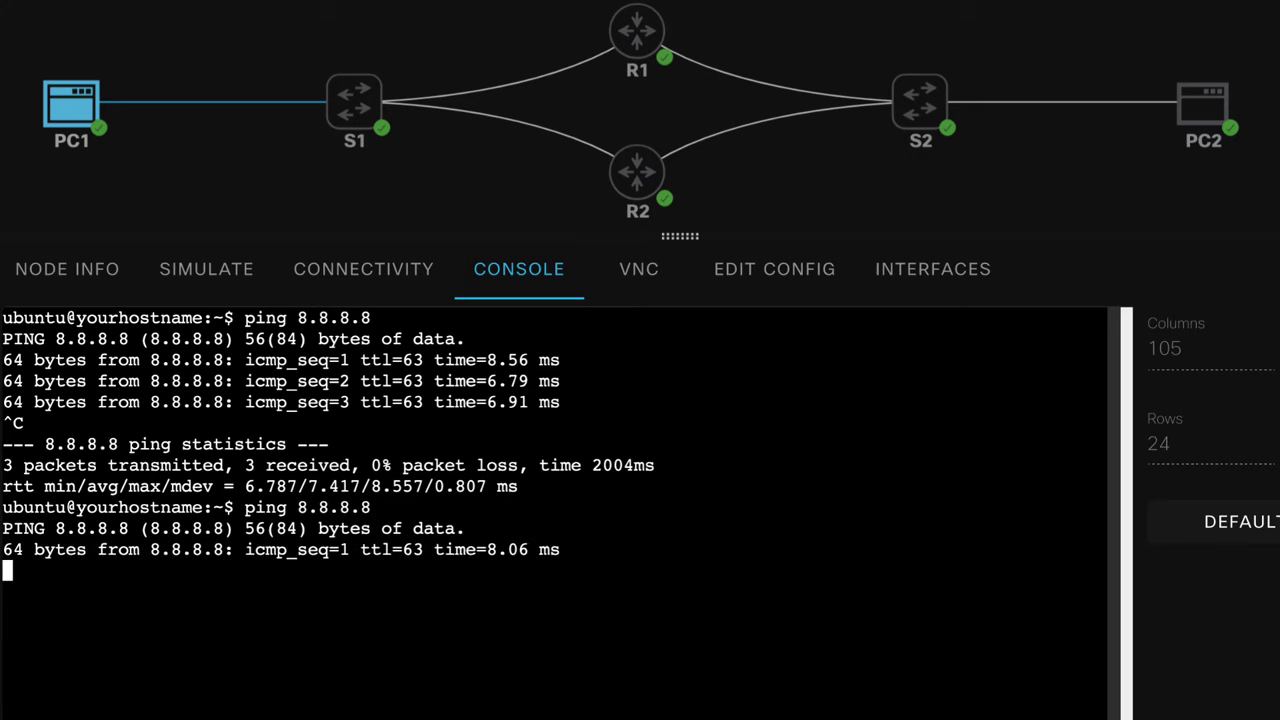
pyautogui.moveTo(614, 38)
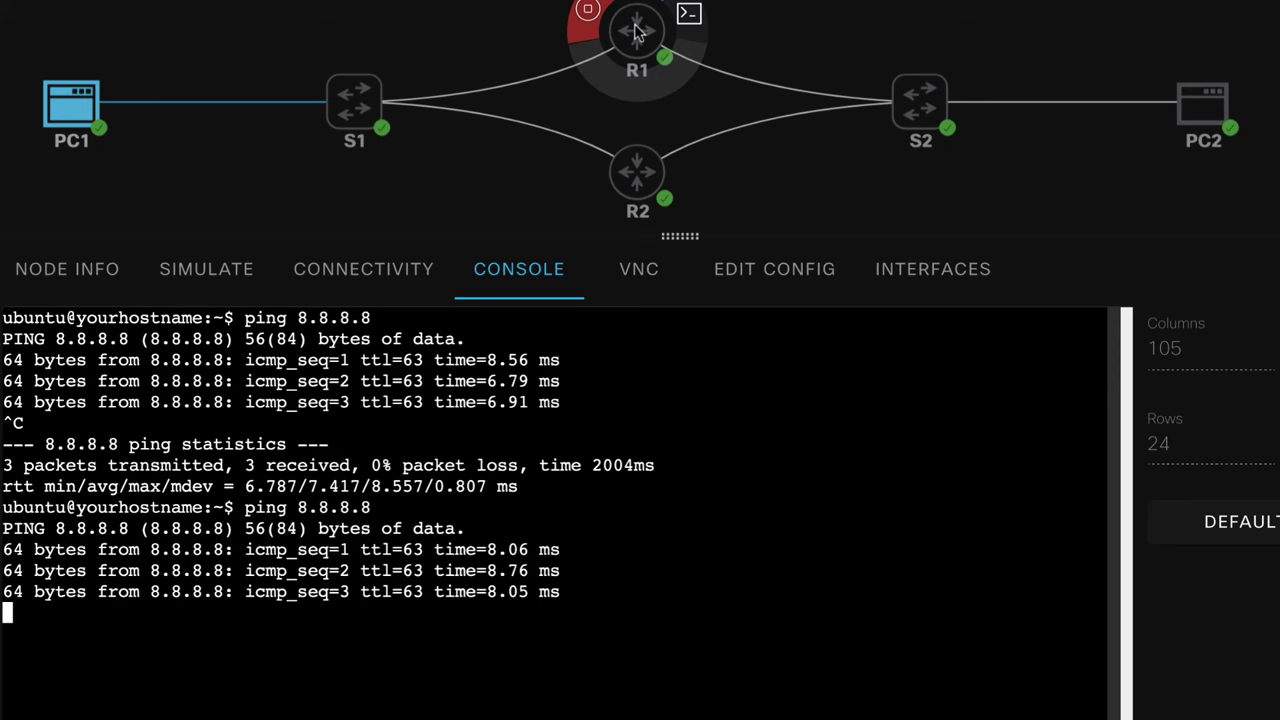
pyautogui.click(636, 32)
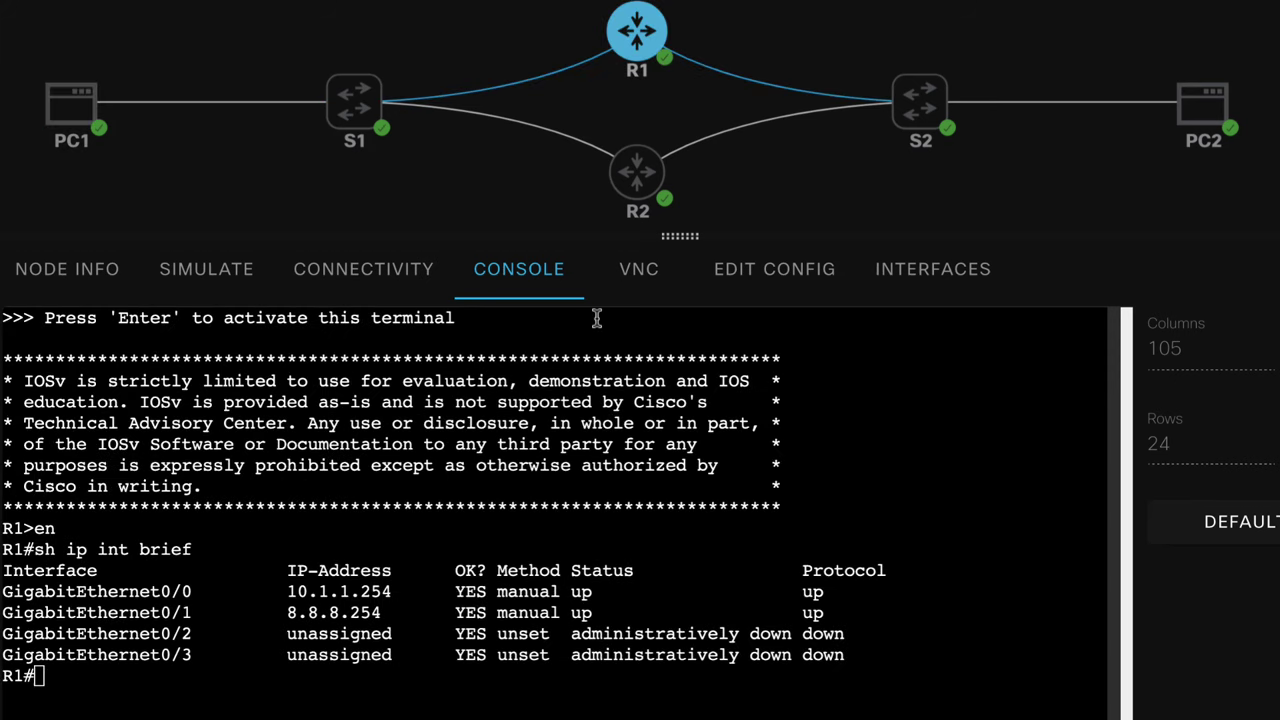
pyautogui.write('conf t')
pyautogui.press('Return')
# Step: Shut down R1's GigabitEthernet0/0 and mark the last reply at icmp_seq 9
pyautogui.write('int g0')
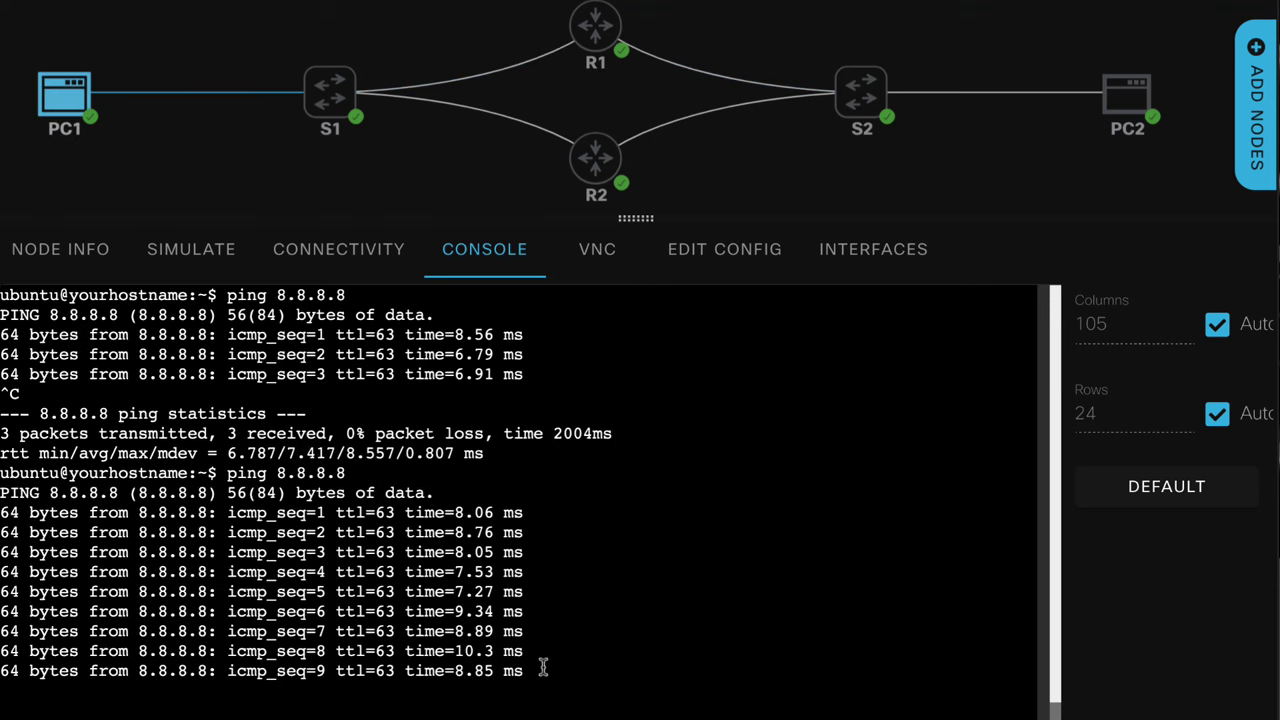
pyautogui.moveTo(545, 668); pyautogui.dragTo(225, 677)
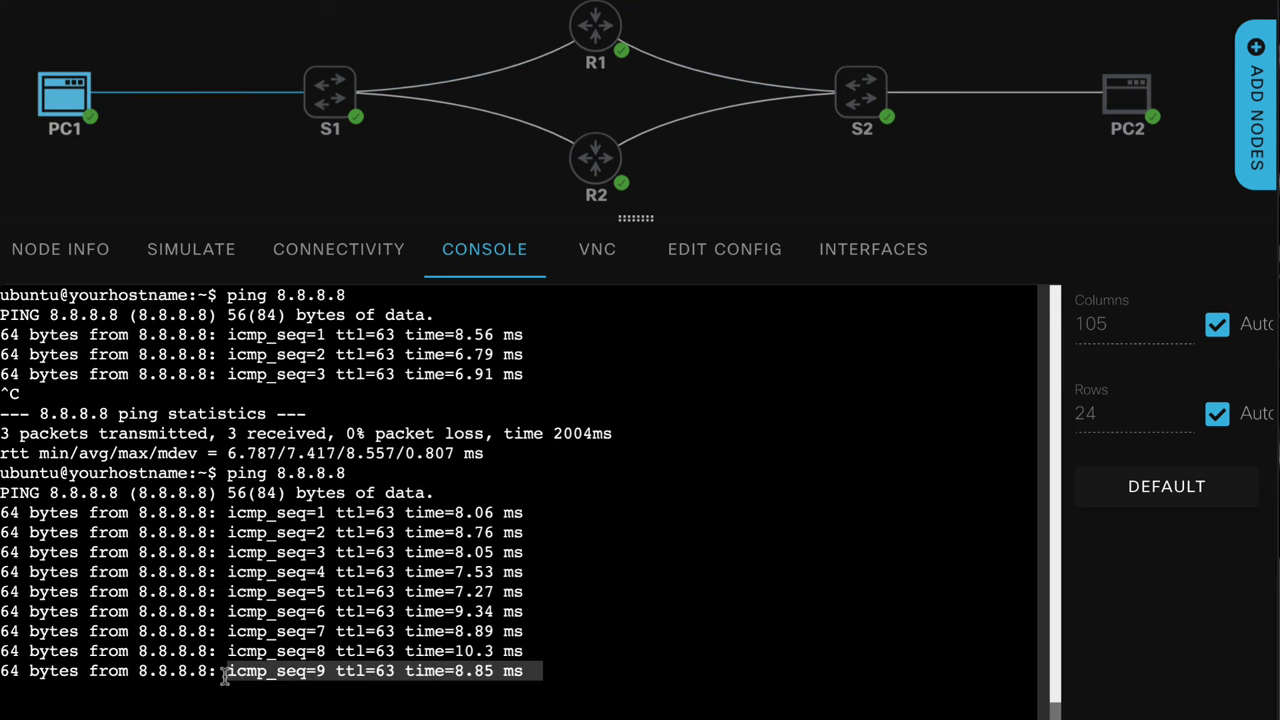
pyautogui.click(357, 716)
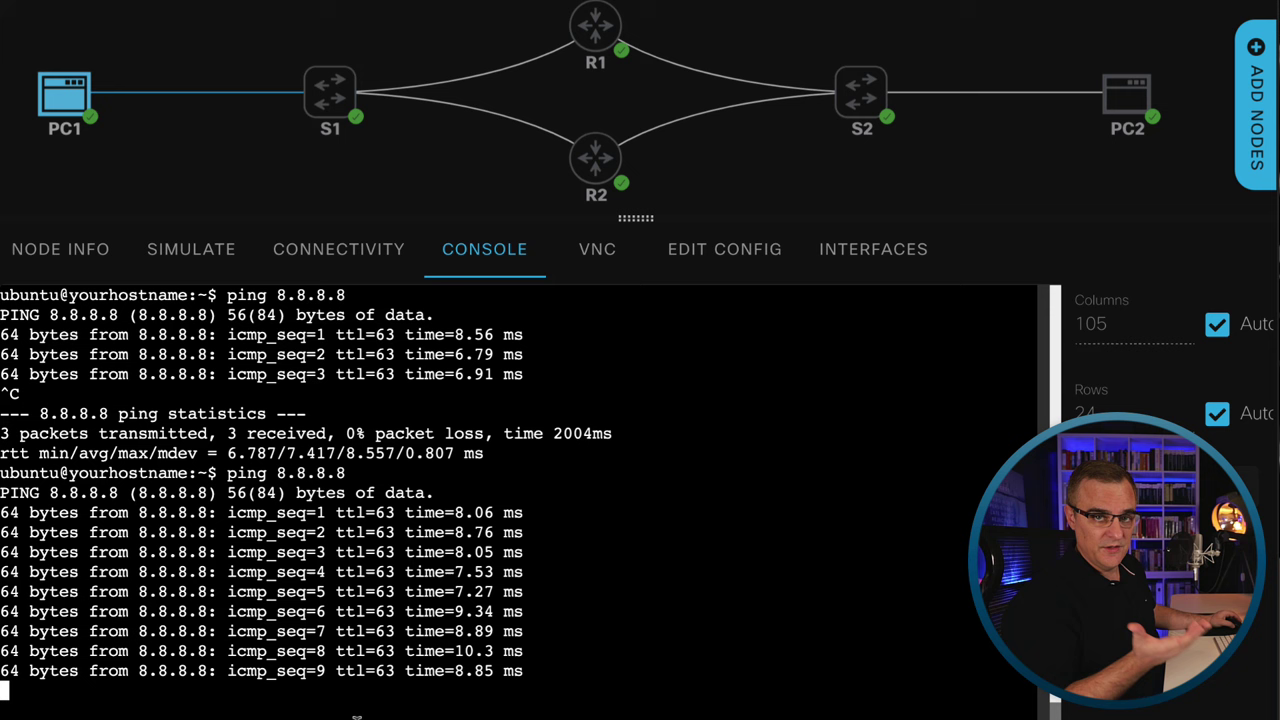
# Step: Re-enable R1's GigabitEthernet0/0 with no shut
pyautogui.click(597, 20)
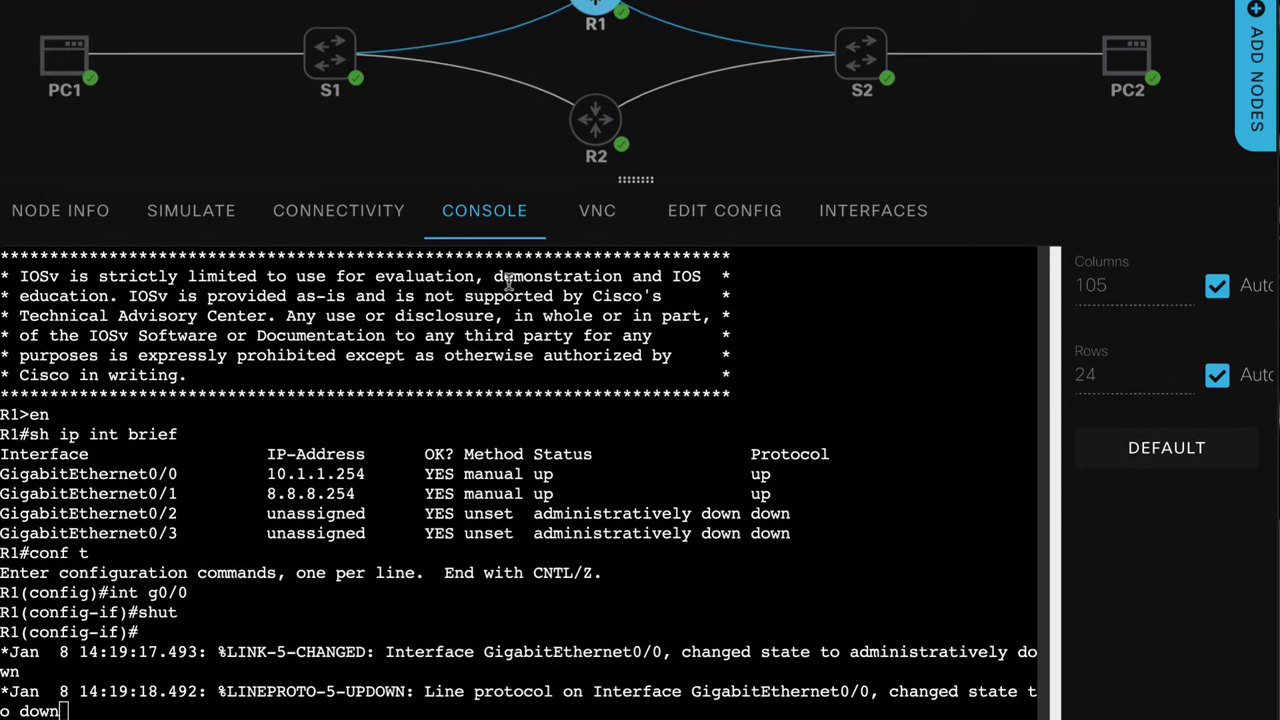
pyautogui.press('Return')
pyautogui.press('Return')
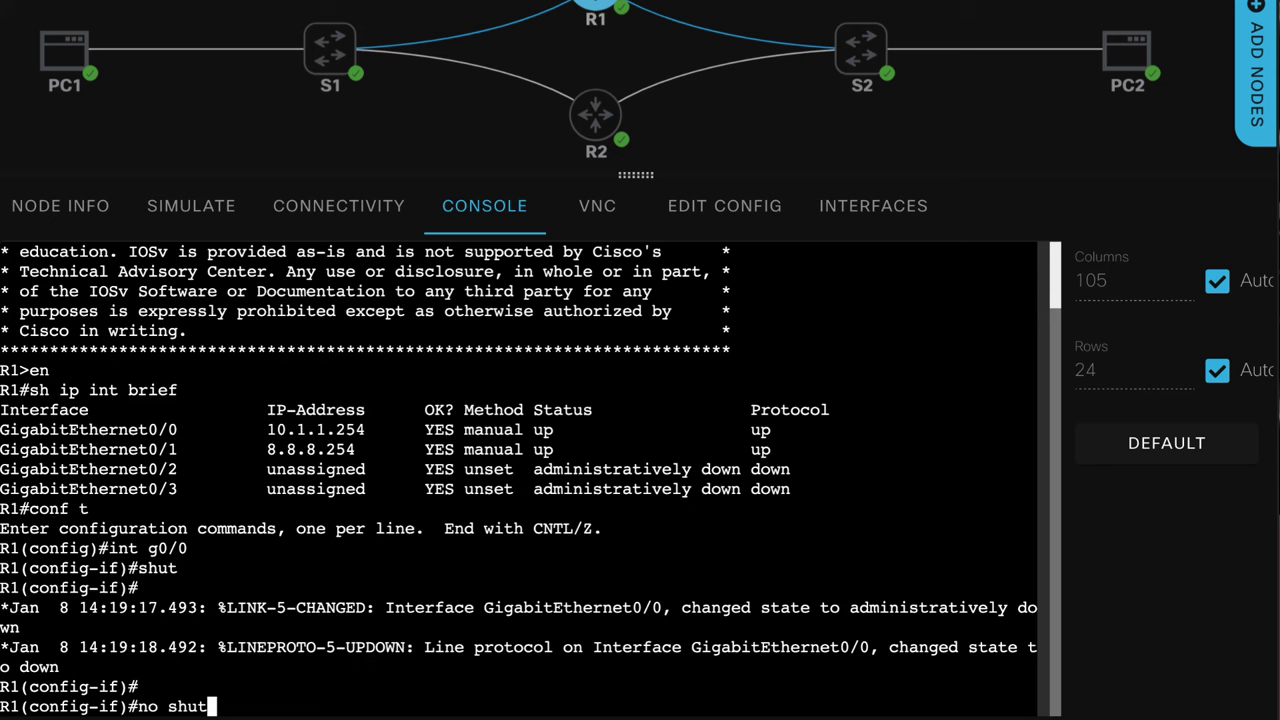
pyautogui.press('Return')
# Step: Stop PC1's ping and mark the gap from seq 9 to 38, with 62% packet loss
pyautogui.moveTo(64, 53)
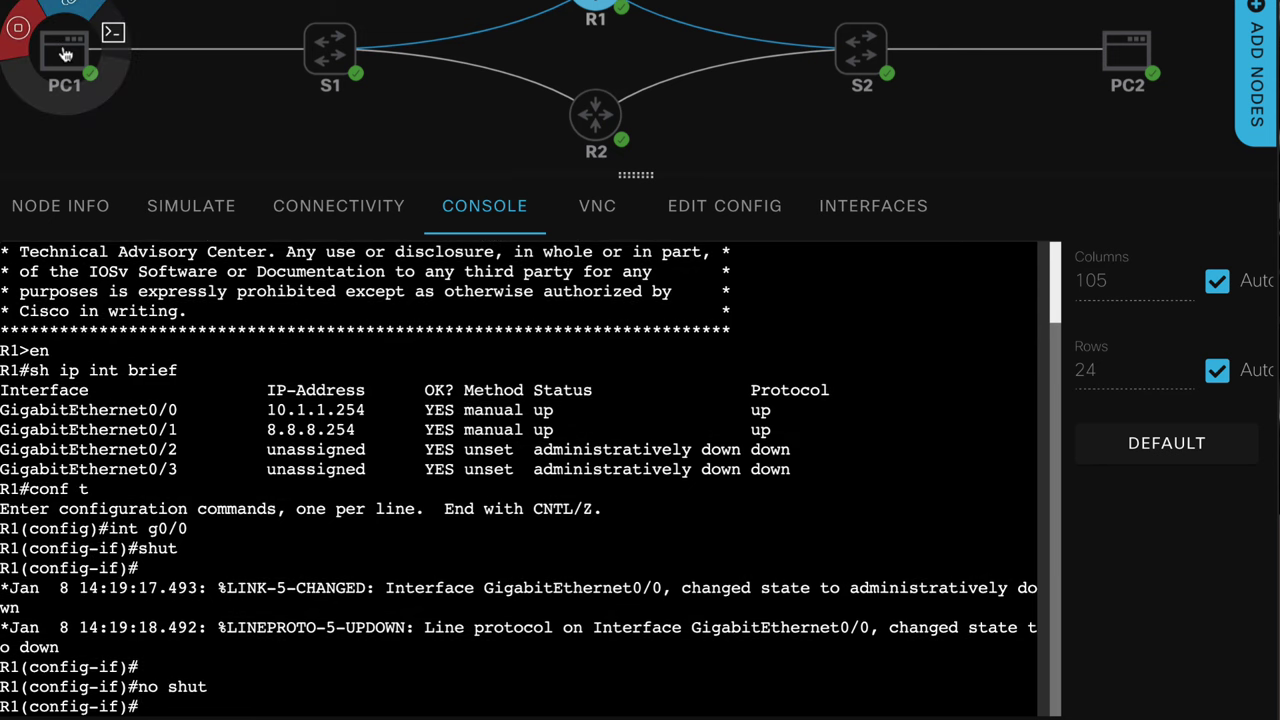
pyautogui.click(63, 54)
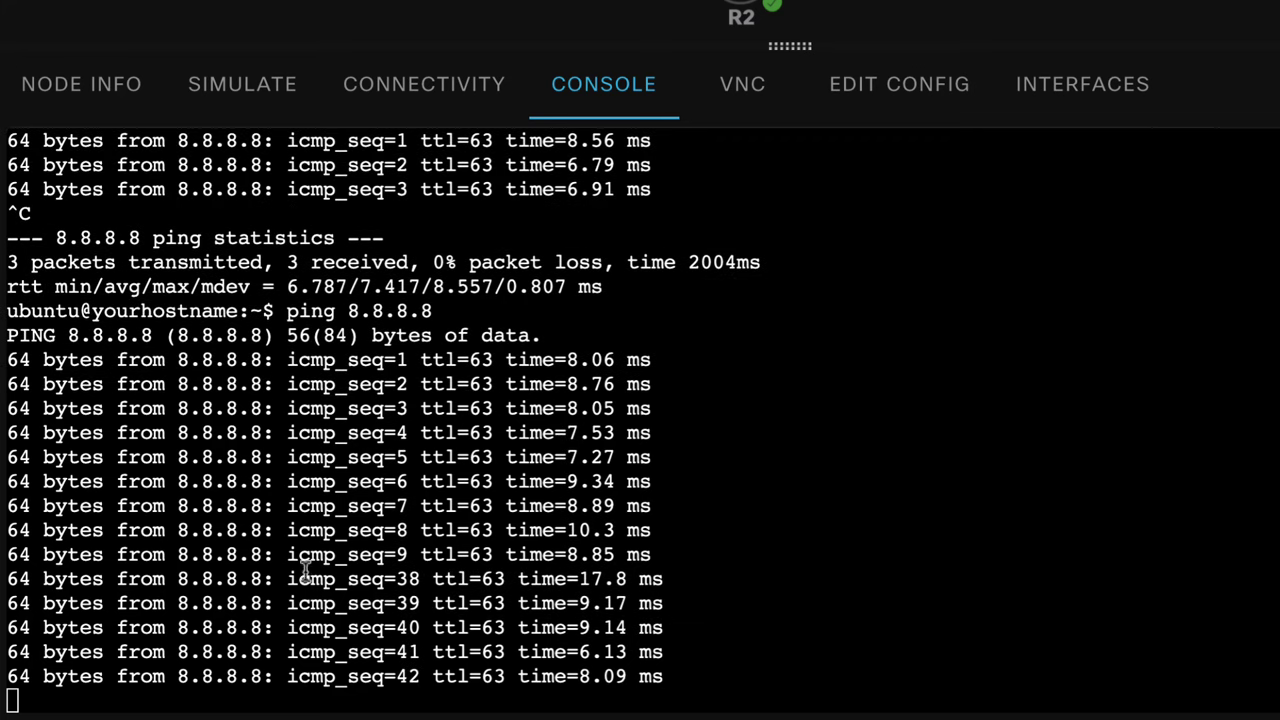
pyautogui.moveTo(289, 529); pyautogui.dragTo(605, 540)
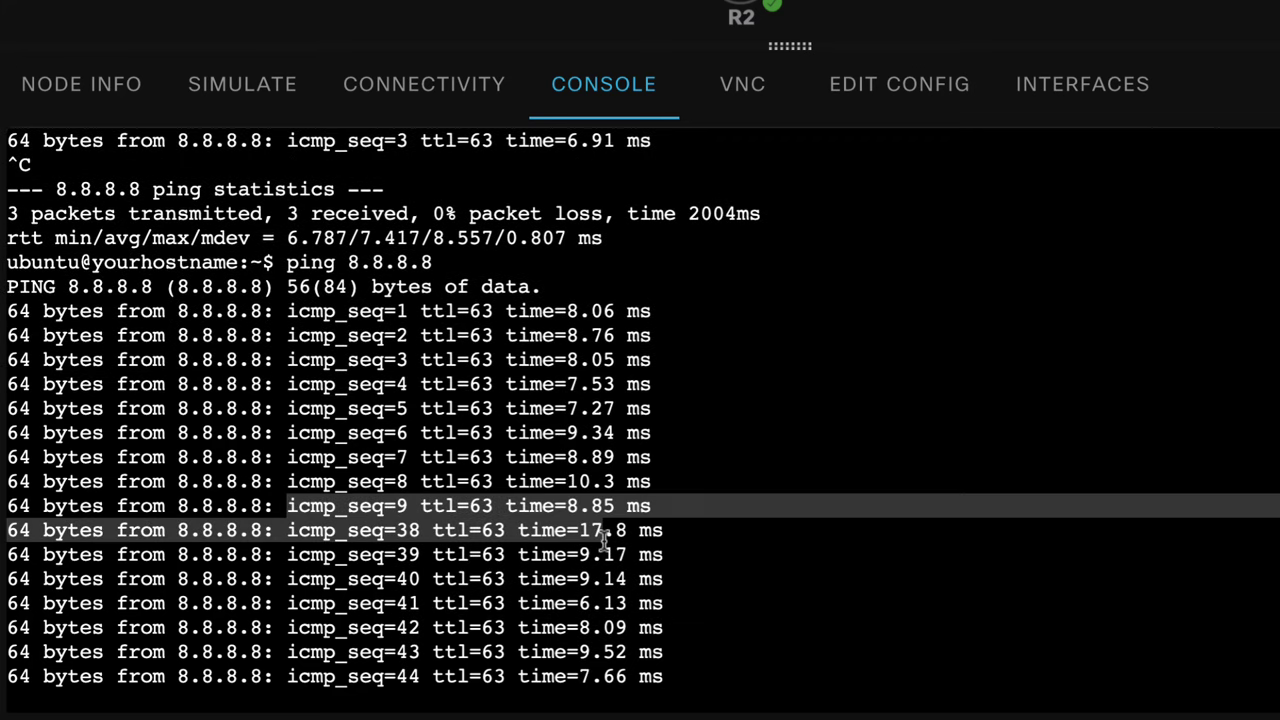
pyautogui.hotkey('ctrl', 'c')
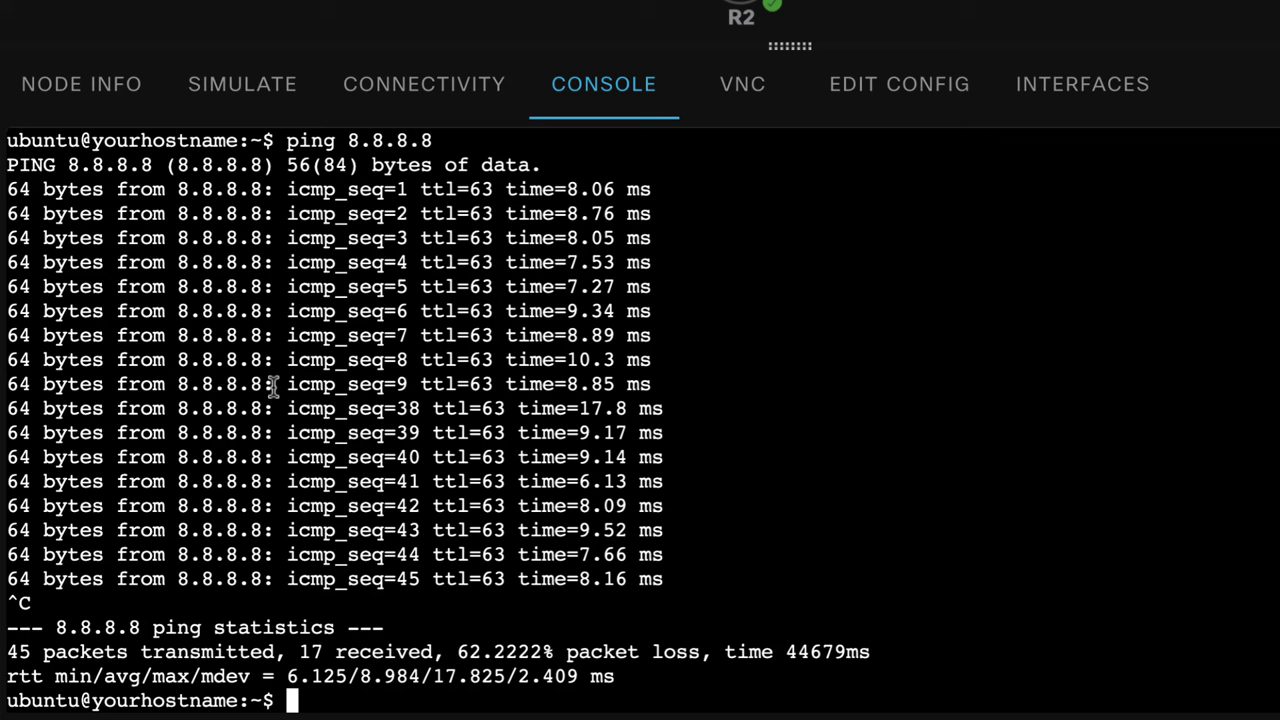
pyautogui.moveTo(273, 384); pyautogui.dragTo(755, 420)
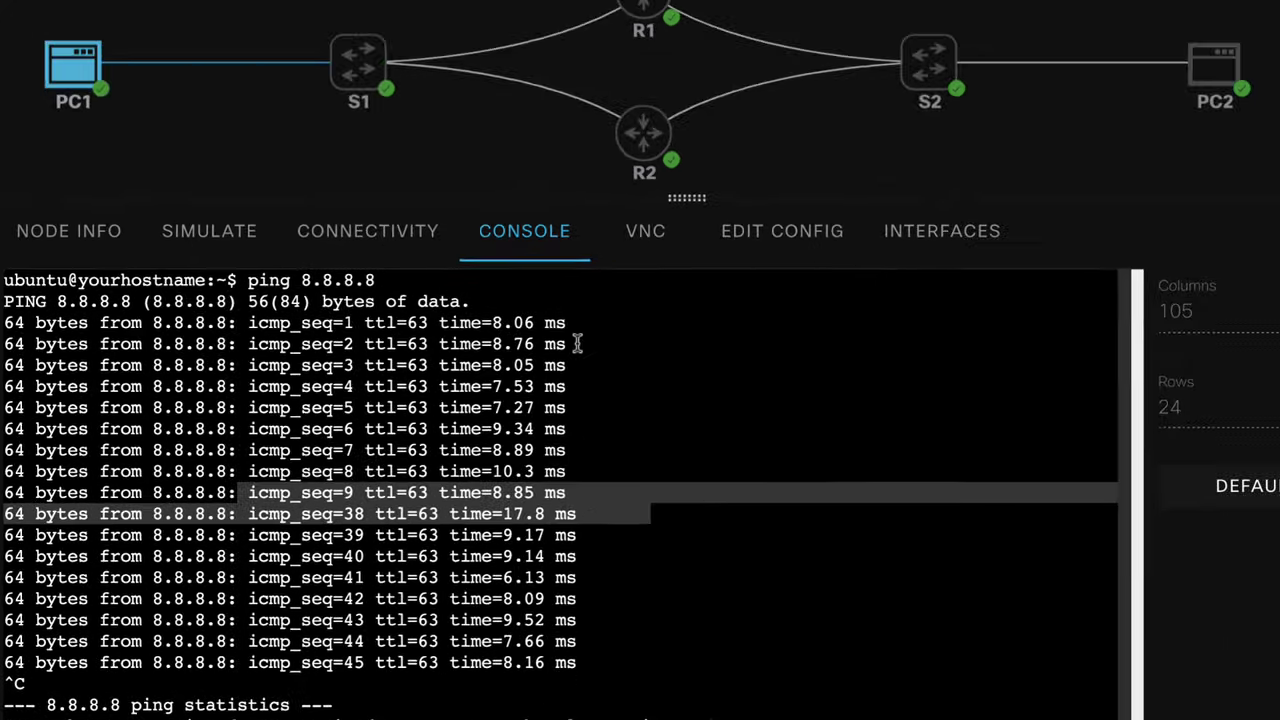
# Step: Run sh ip int brief on R2 and mark Gi0/0 at 10.1.1.252
pyautogui.moveTo(742, 5)
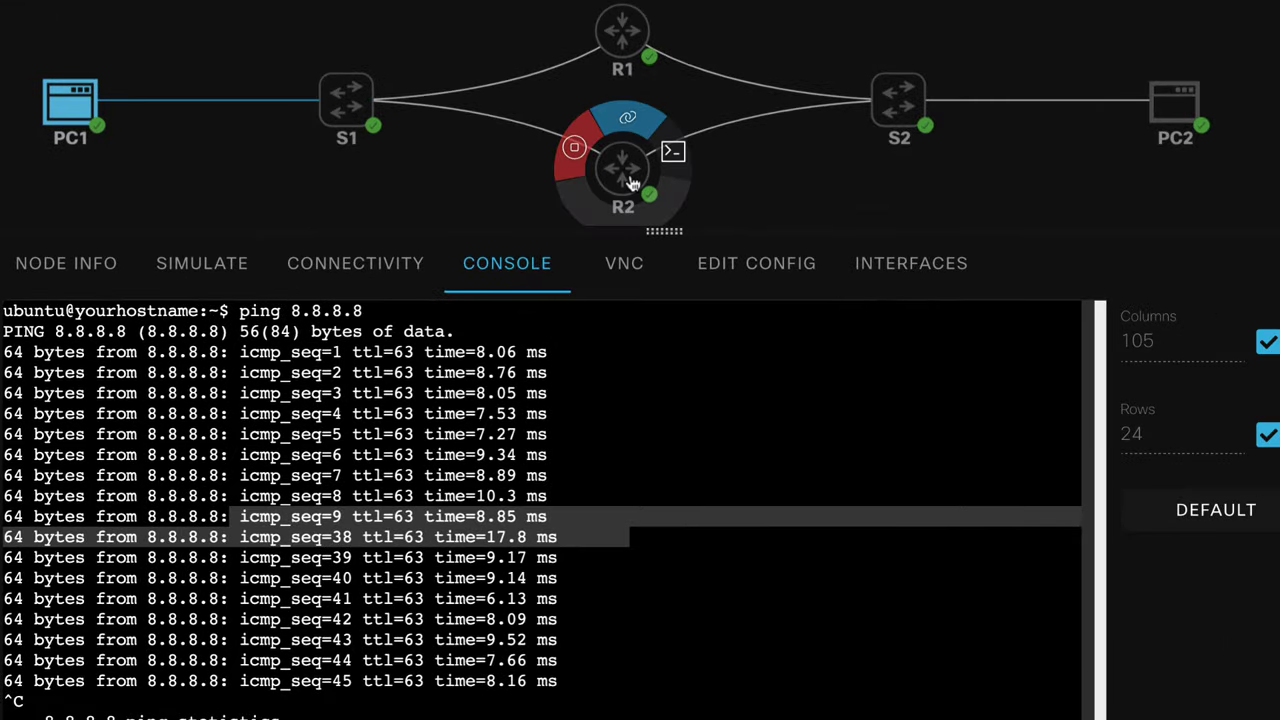
pyautogui.click(622, 177)
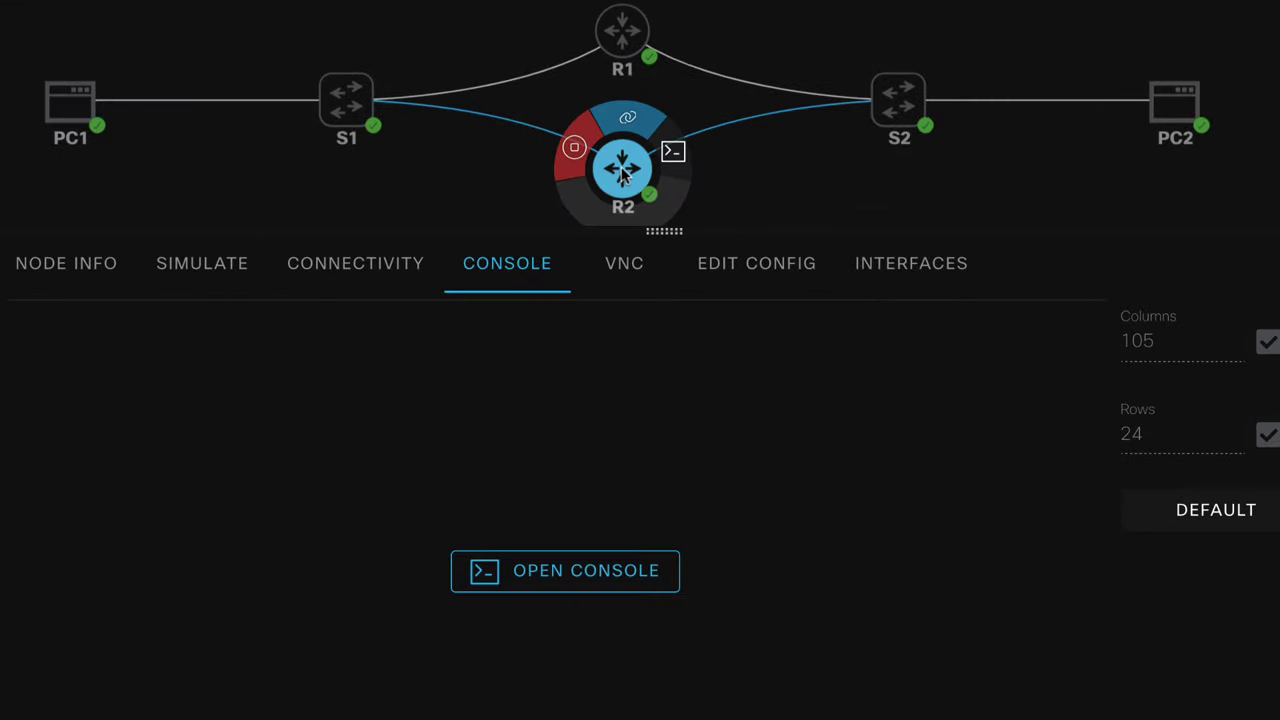
pyautogui.click(568, 572)
pyautogui.press('Return')
pyautogui.press('Return')
pyautogui.press('Return')
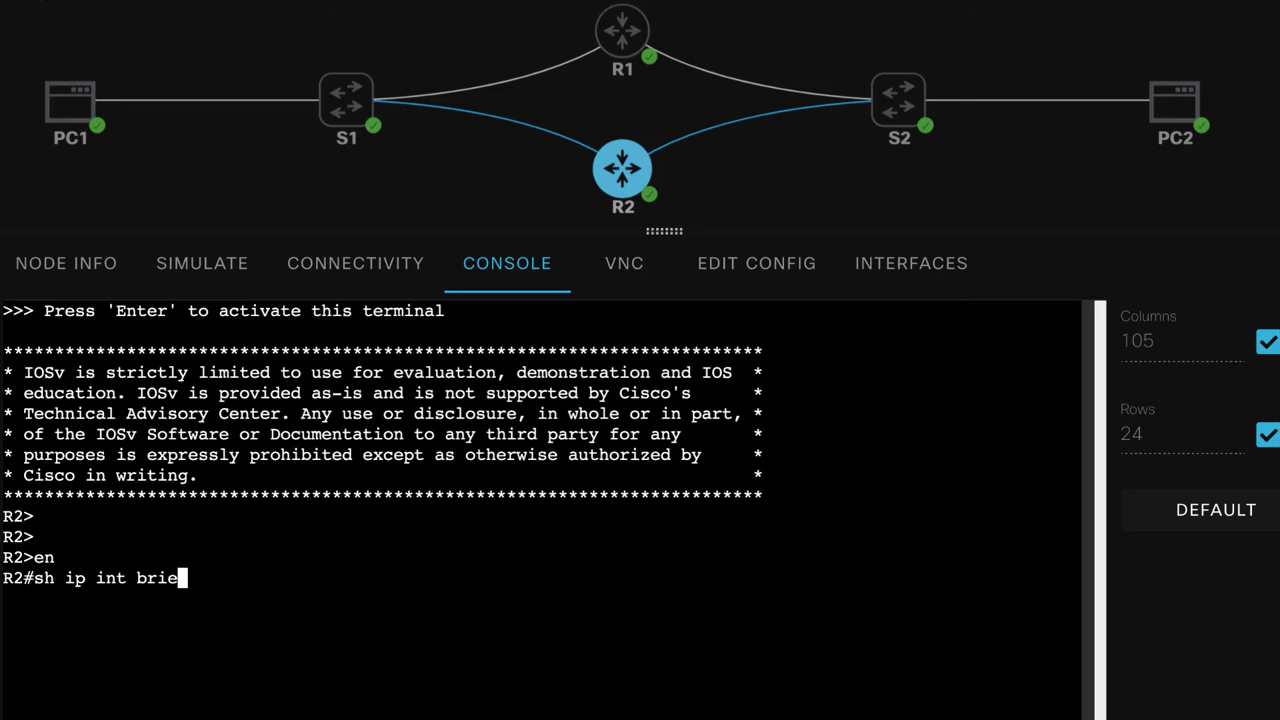
pyautogui.write('f')
pyautogui.press('Return')
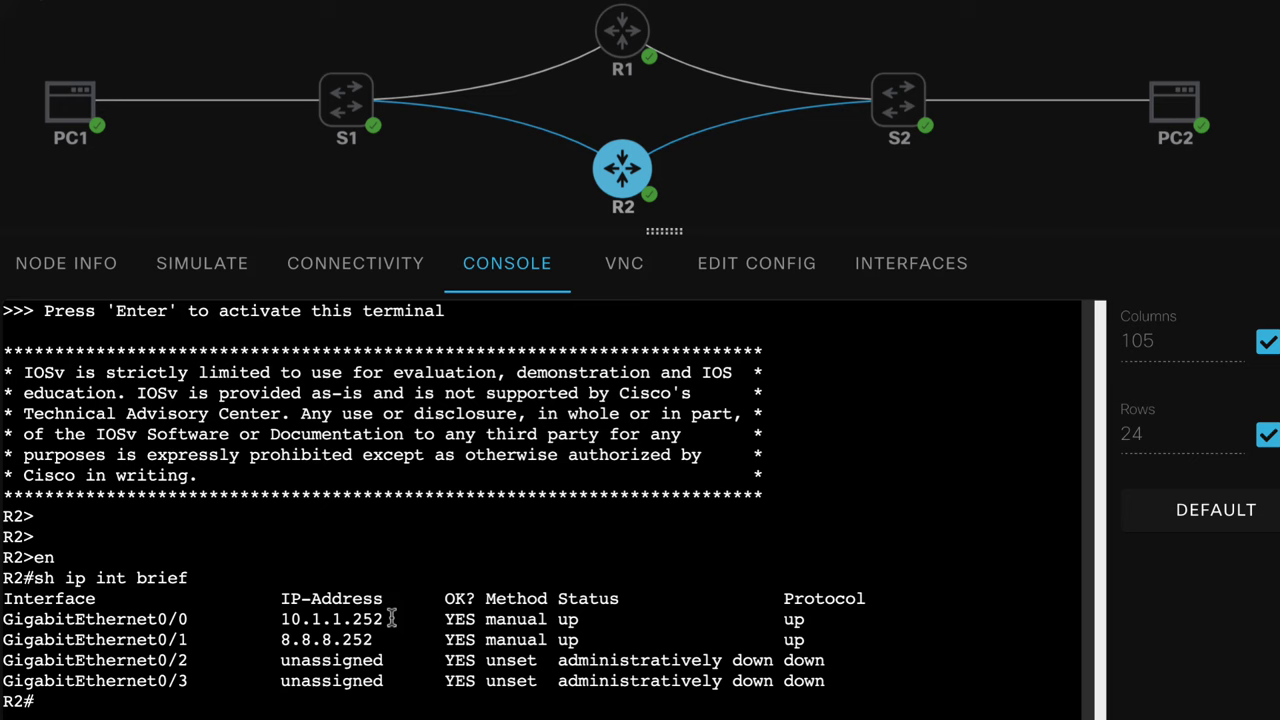
pyautogui.moveTo(410, 620); pyautogui.dragTo(263, 611)
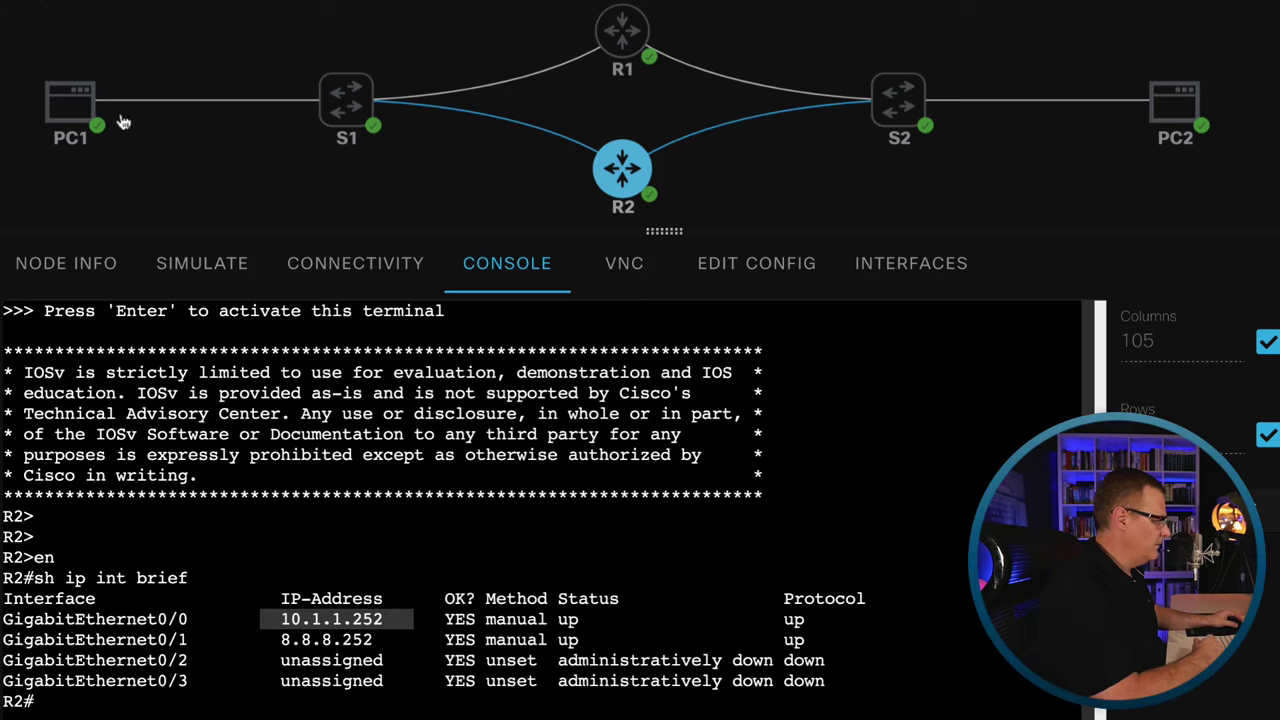
pyautogui.moveTo(100, 118)
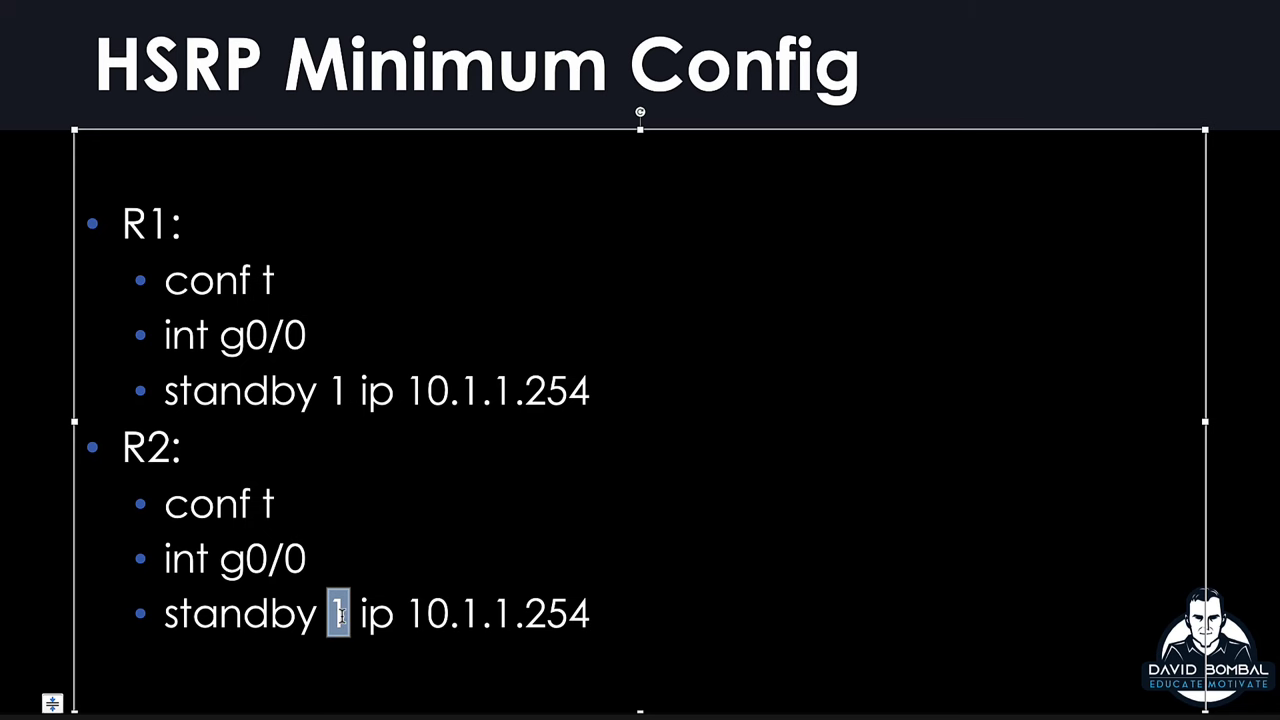
# Step: Highlight the standby 1 ip 10.1.1.254 commands for R1 and R2 on the slide
pyautogui.moveTo(362, 387); pyautogui.dragTo(562, 397)
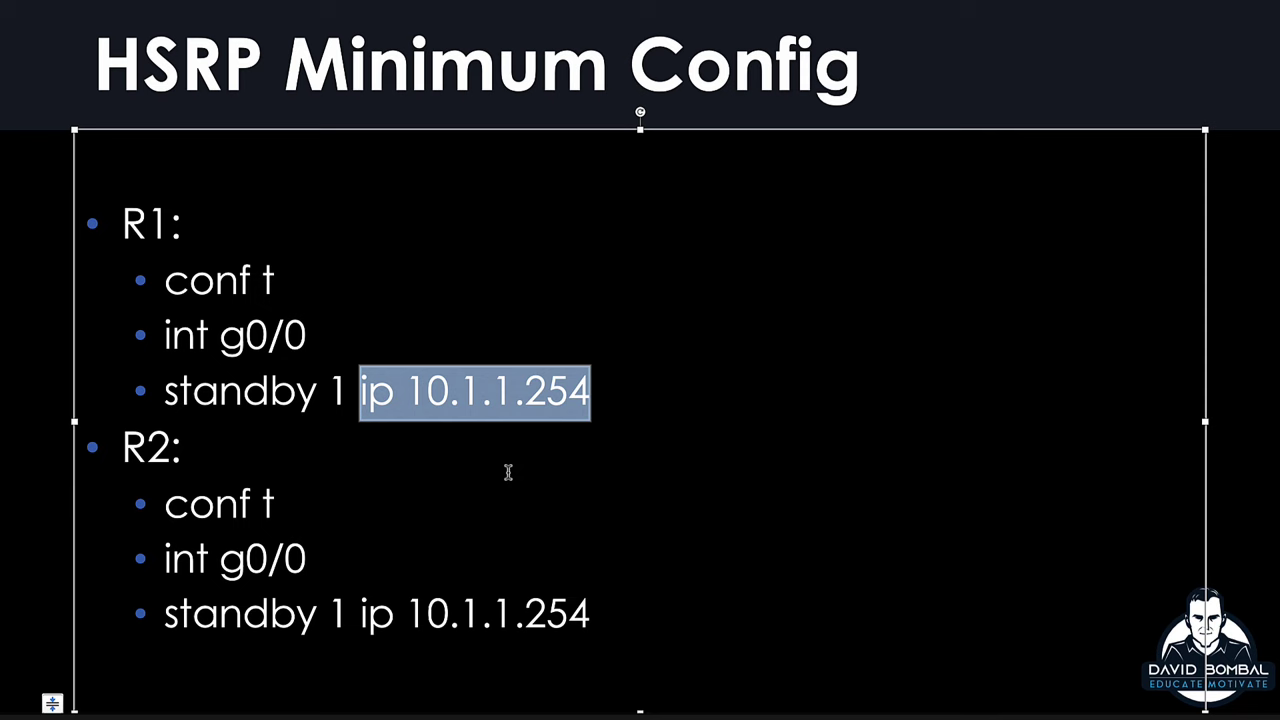
pyautogui.moveTo(362, 614); pyautogui.dragTo(614, 614)
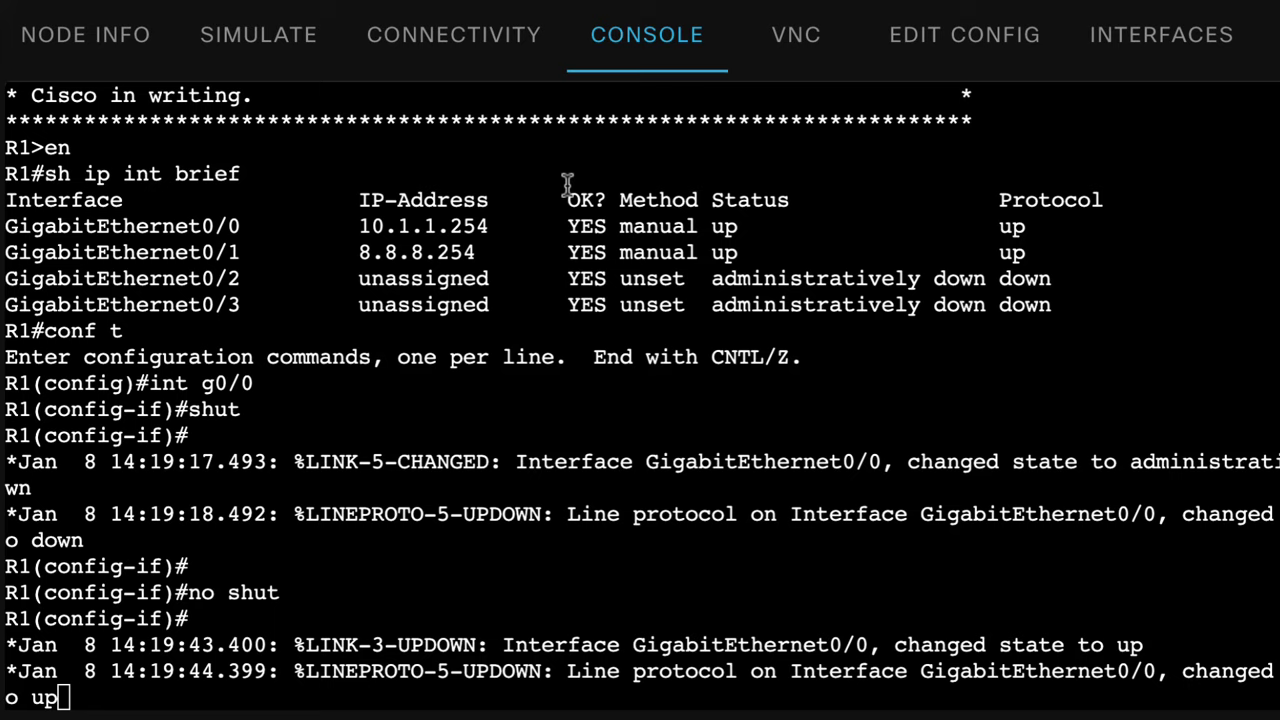
# Step: Exit R1's configuration mode with end, run sh ip int brief, and mark Gi0/0 at 10.1.1.254
pyautogui.press('Return')
pyautogui.press('Return')
pyautogui.write('en')
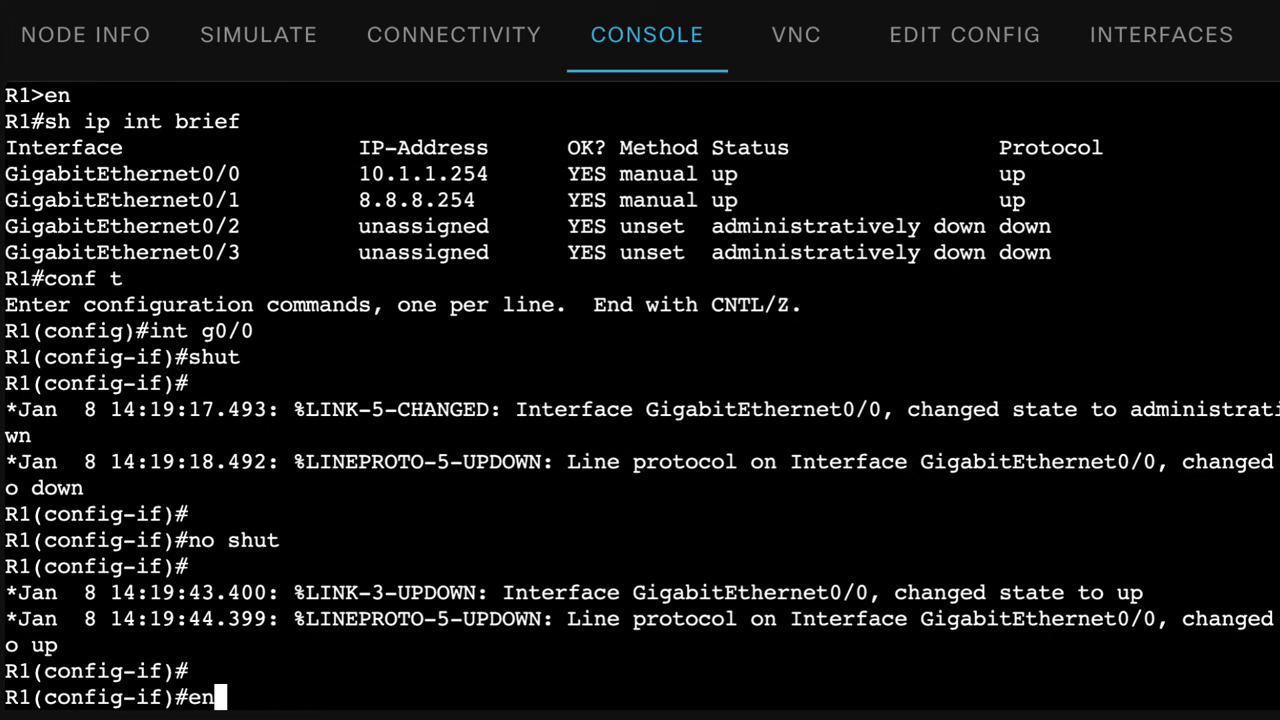
pyautogui.write('d')
pyautogui.press('Return')
pyautogui.write('sh ip i')
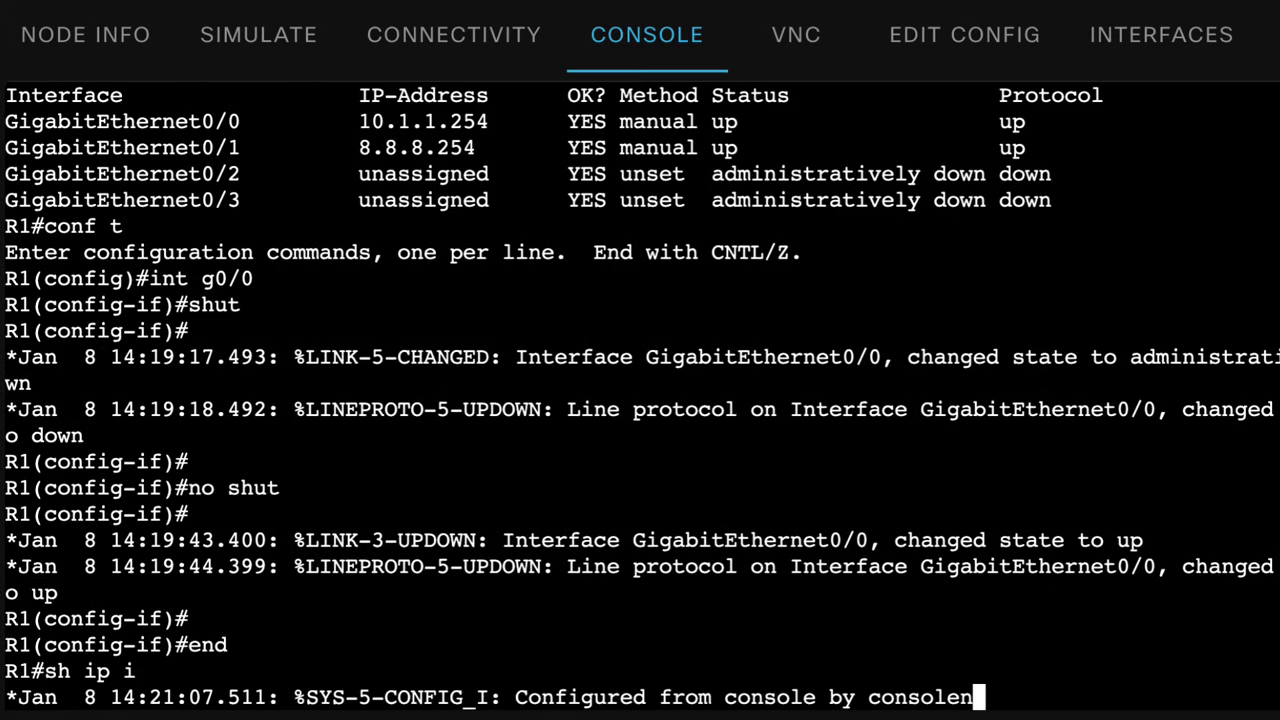
pyautogui.write('nt')
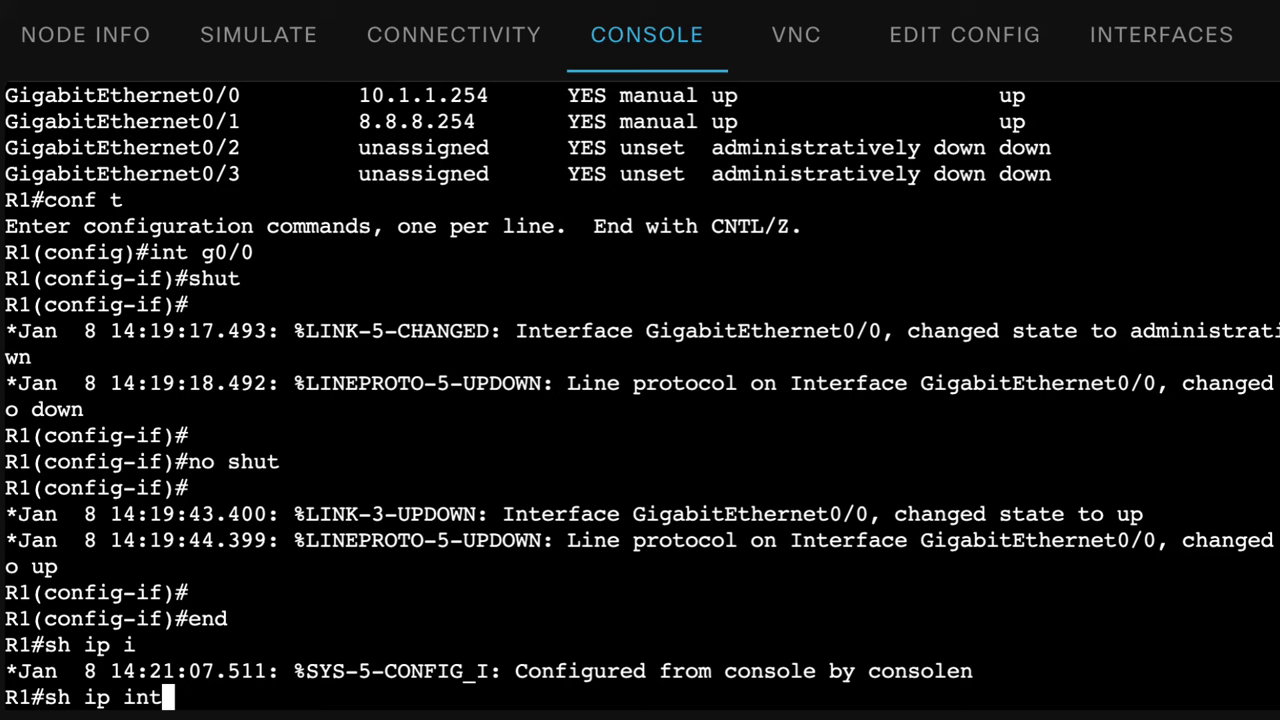
pyautogui.write(' brief')
pyautogui.press('Return')
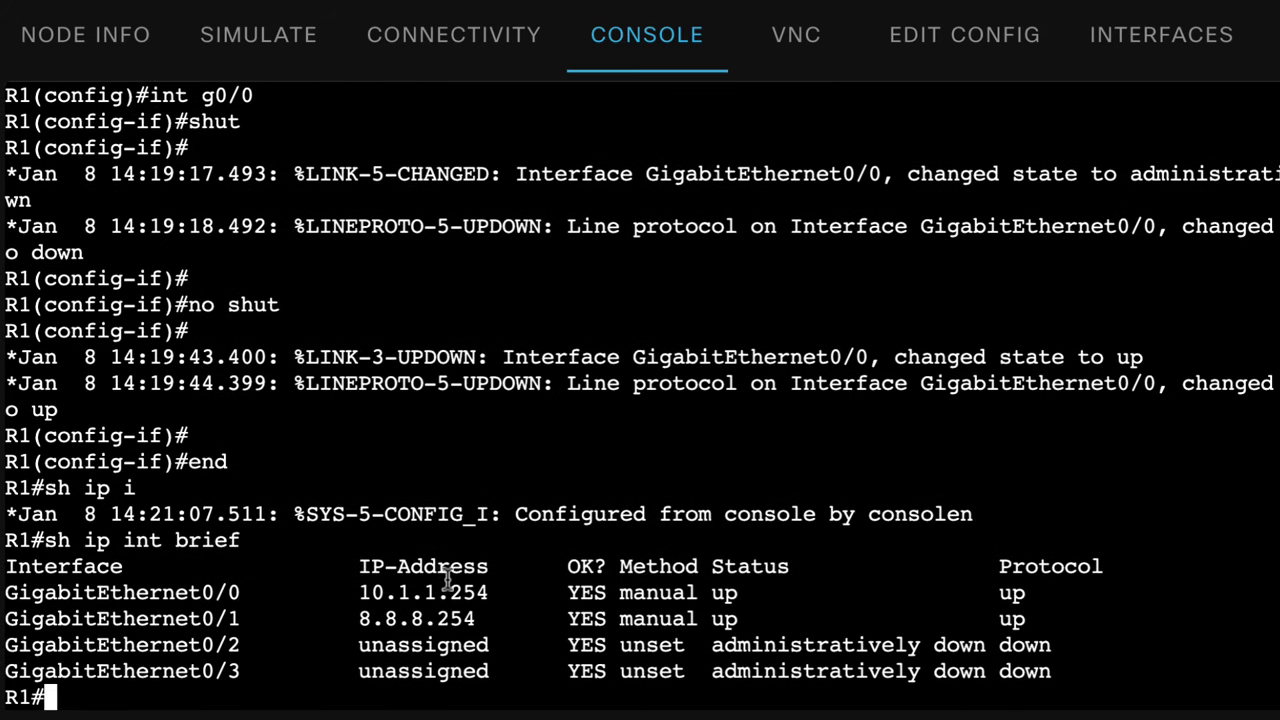
pyautogui.moveTo(494, 592); pyautogui.dragTo(6, 582)
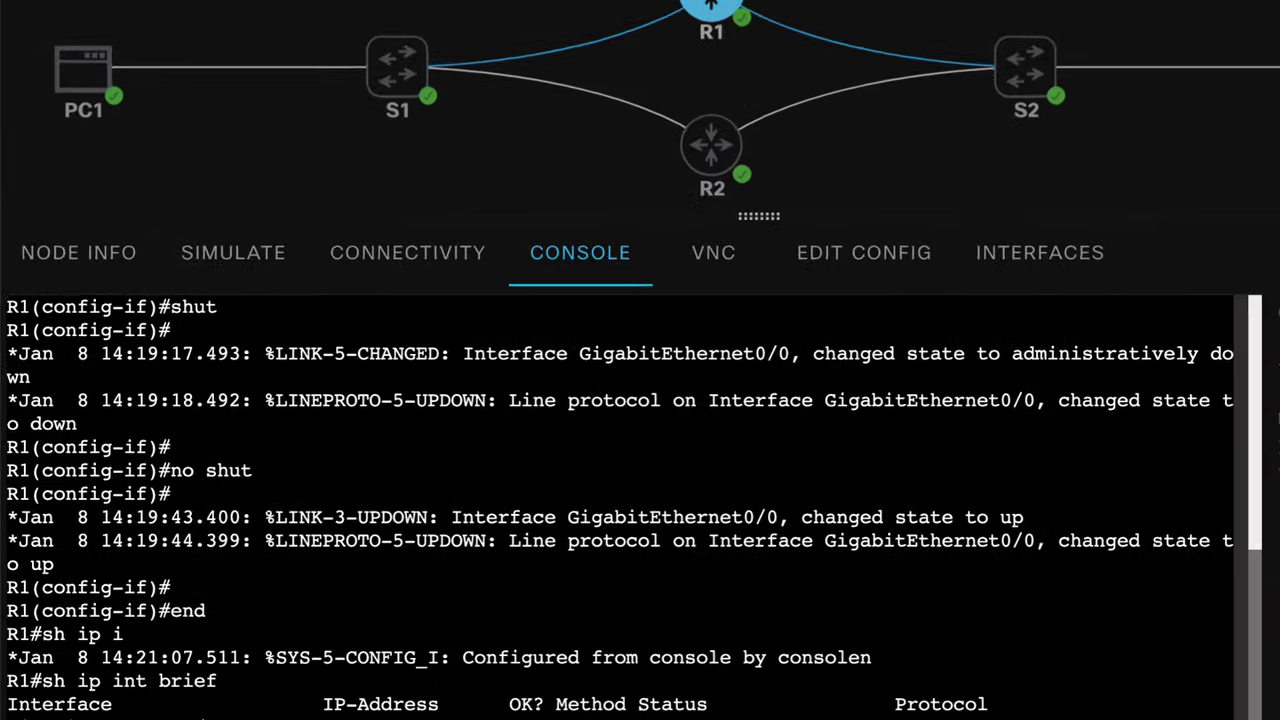
# Step: Give R1's GigabitEthernet0/0 the address 10.1.1.251 with mask 255.255.255.0
pyautogui.write('conf t')
pyautogui.press('Return')
pyautogui.write('int ')
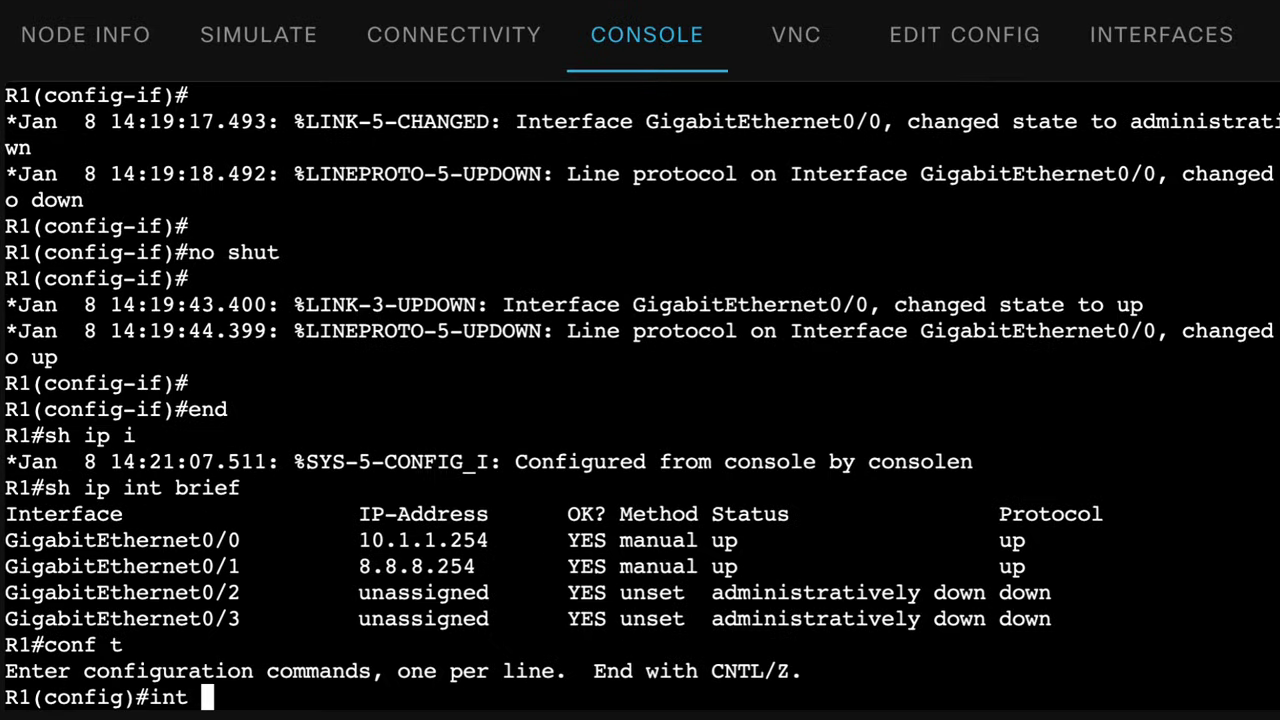
pyautogui.write('g0/0')
pyautogui.press('Return')
pyautogui.write('ip add')
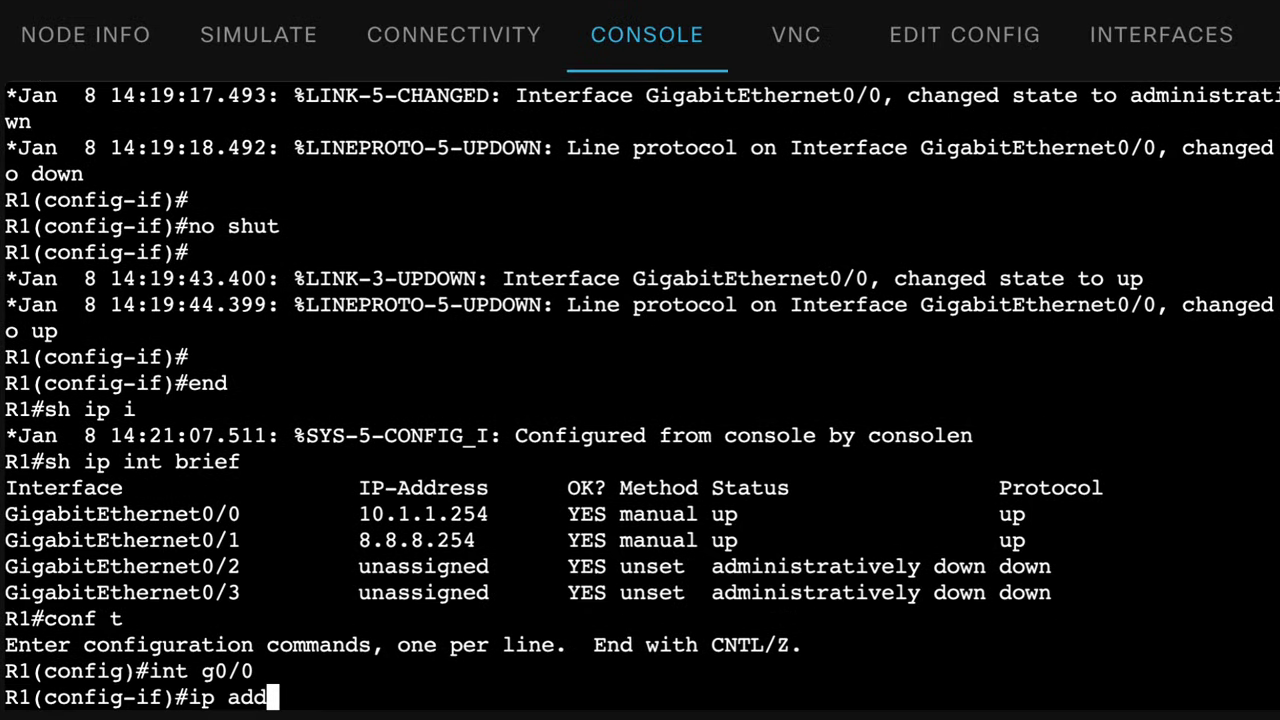
pyautogui.press('Tab')
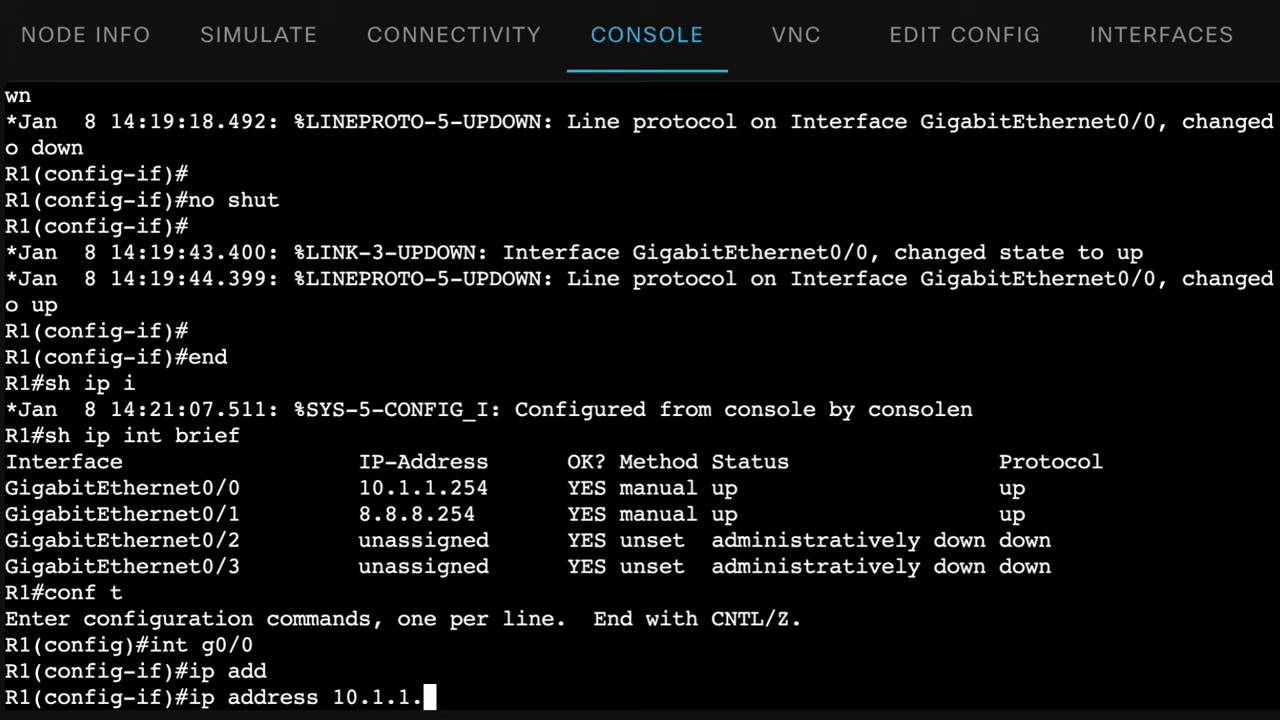
pyautogui.write('10.1.1.251 255')
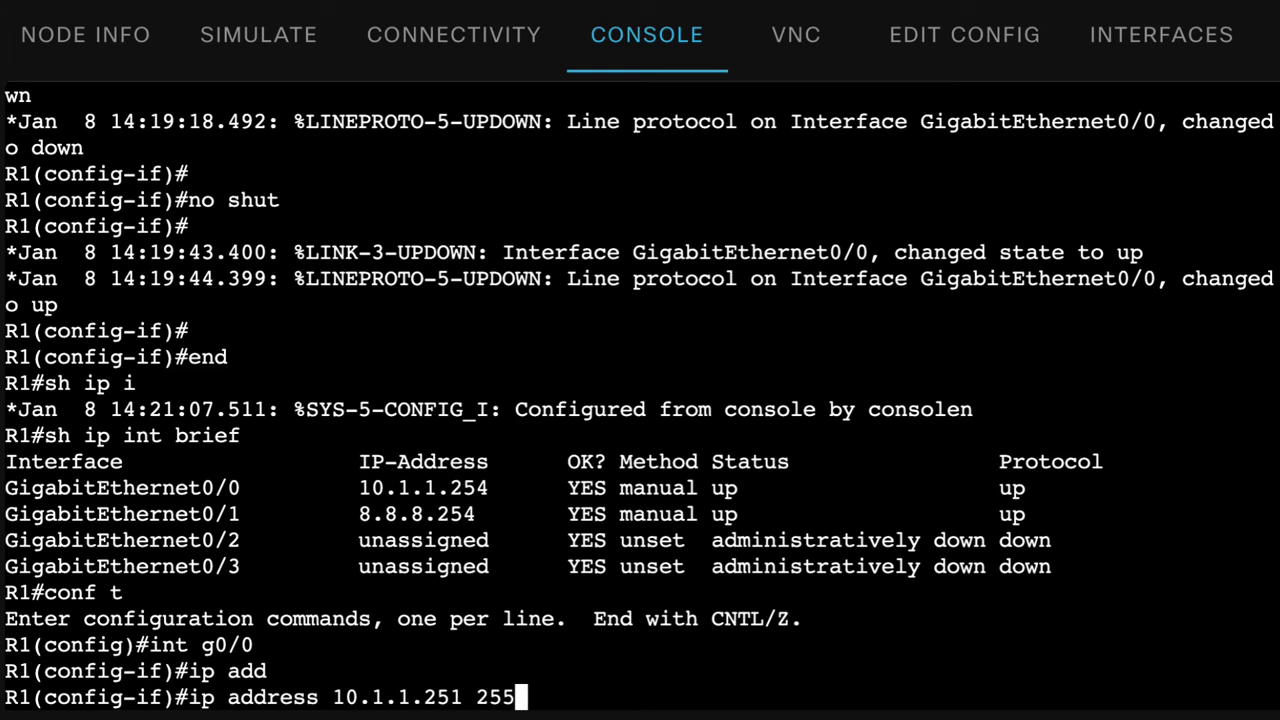
pyautogui.write('.255.2')
pyautogui.press('BackSpace')
pyautogui.write('.255.0')
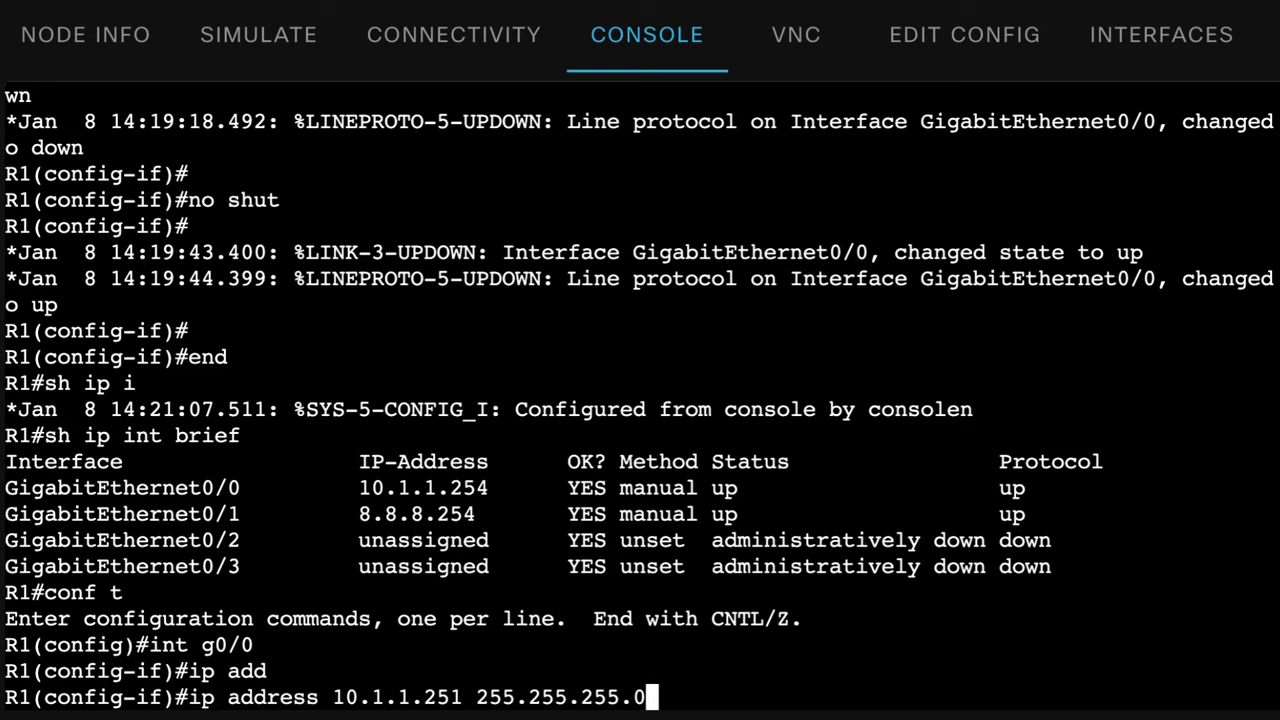
pyautogui.press('Return')
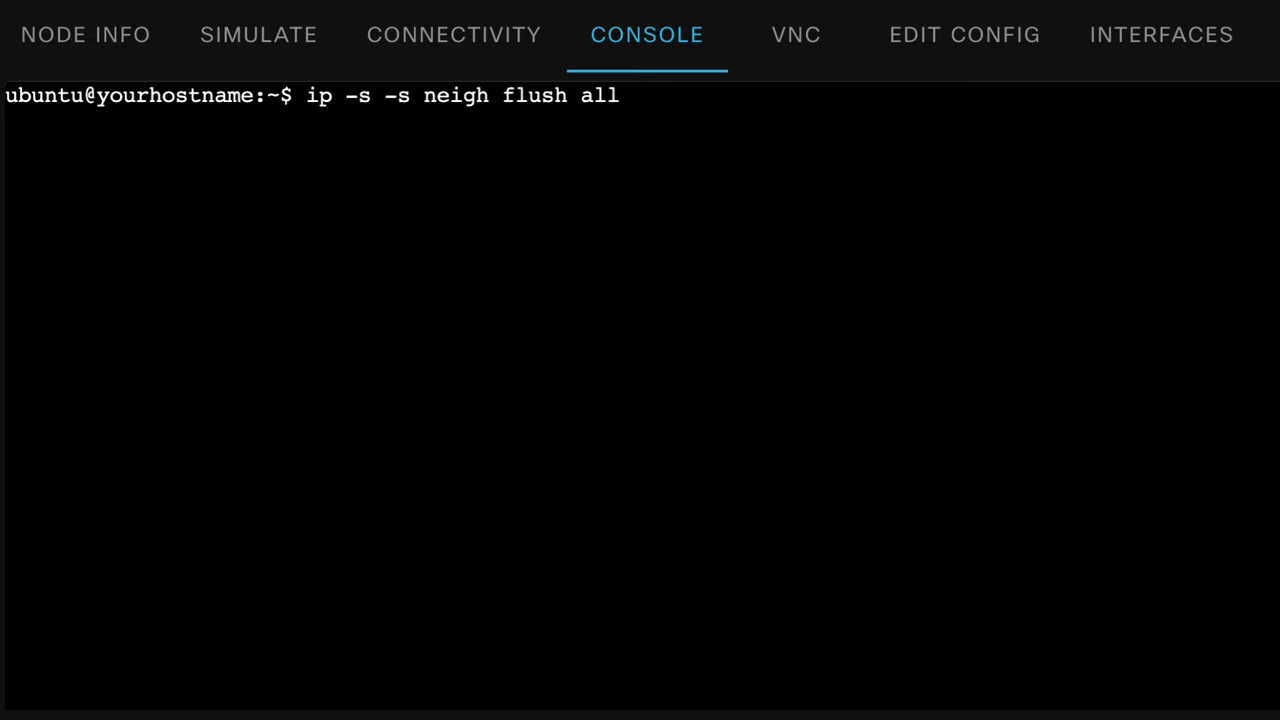
# Step: Flush the host's neighbour cache, ping 8.8.8.8 until it fails, then clear the terminal
pyautogui.press('Return')
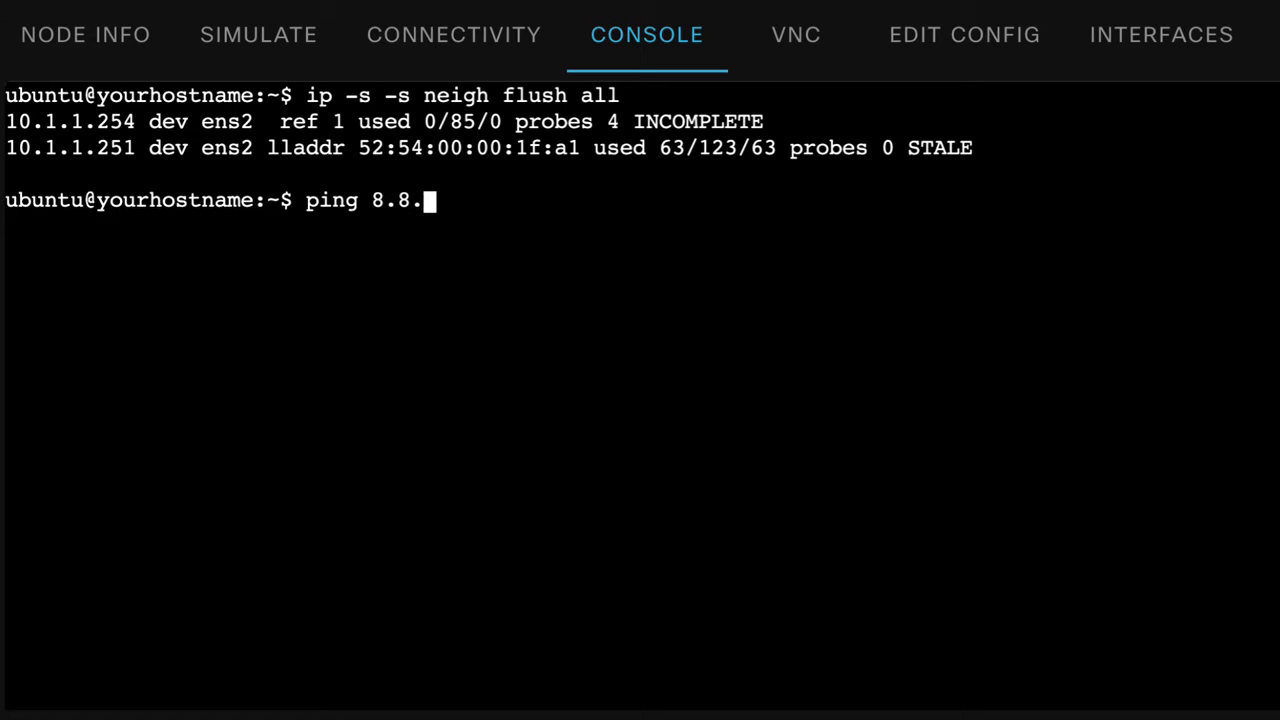
pyautogui.press('Return')
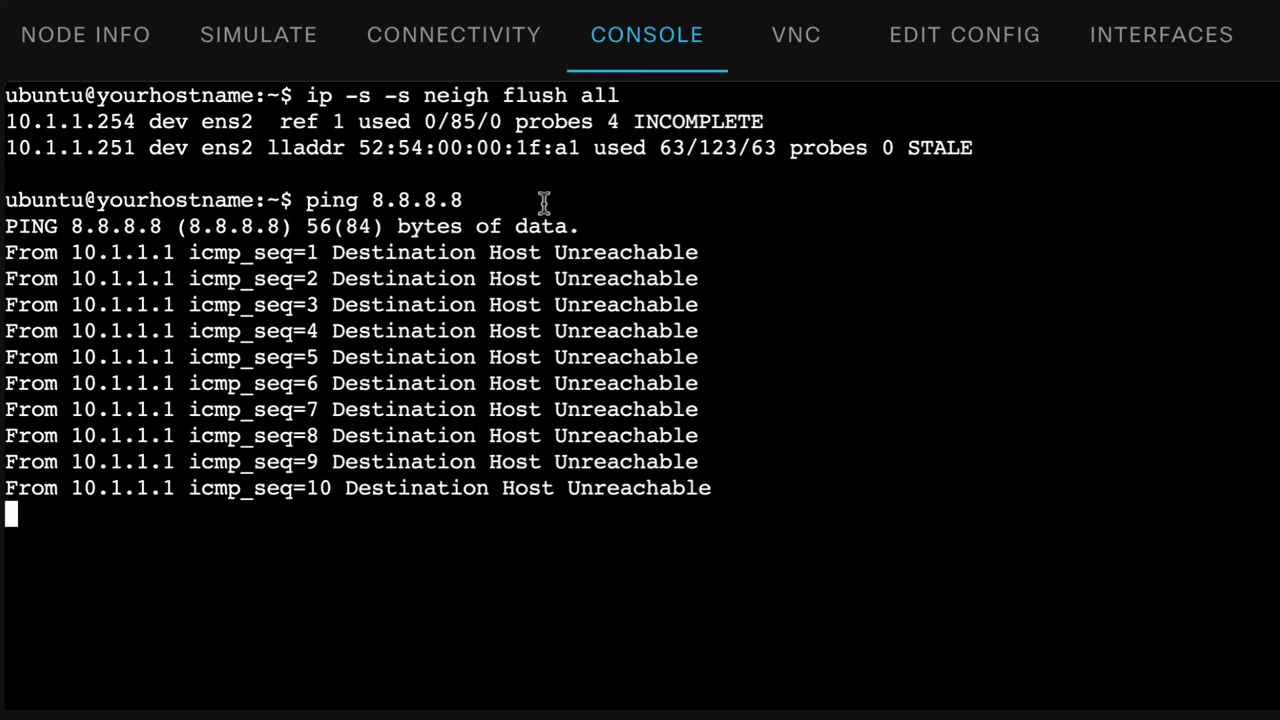
pyautogui.hotkey('ctrl', 'c')
pyautogui.write('cl')
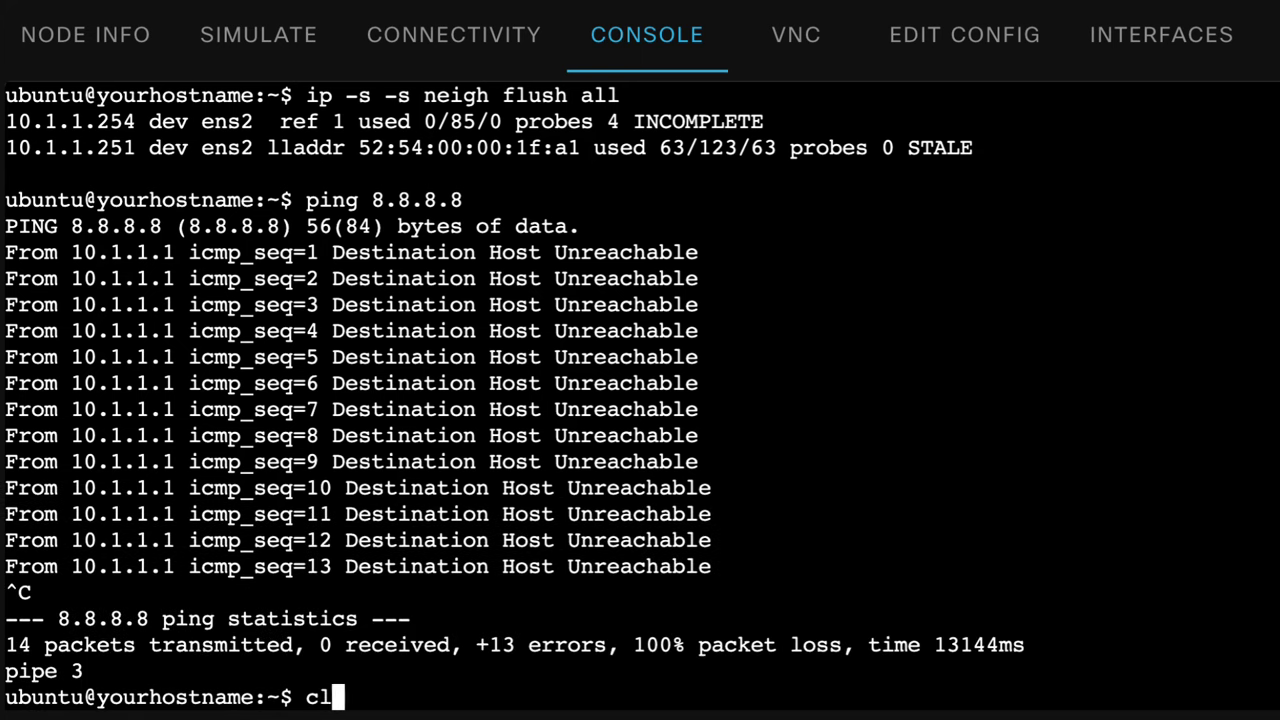
pyautogui.write('aer')
pyautogui.press('Return')
pyautogui.write('clear')
pyautogui.press('Return')
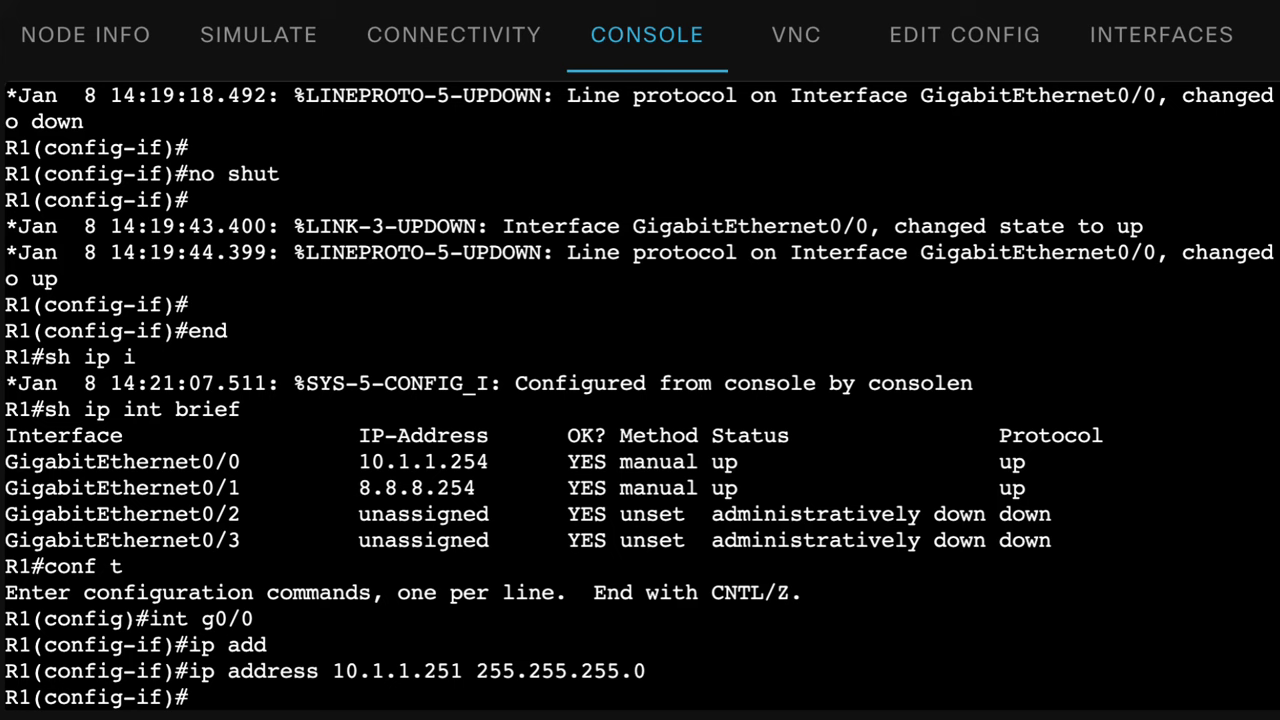
# Step: Use standby help to configure HSRP group 1 with virtual IP 10.1.1.254 on R1's g0/0
pyautogui.write('stad')
pyautogui.press('Return')
pyautogui.write('stan')
pyautogui.press('Return')
pyautogui.write('standby ?')
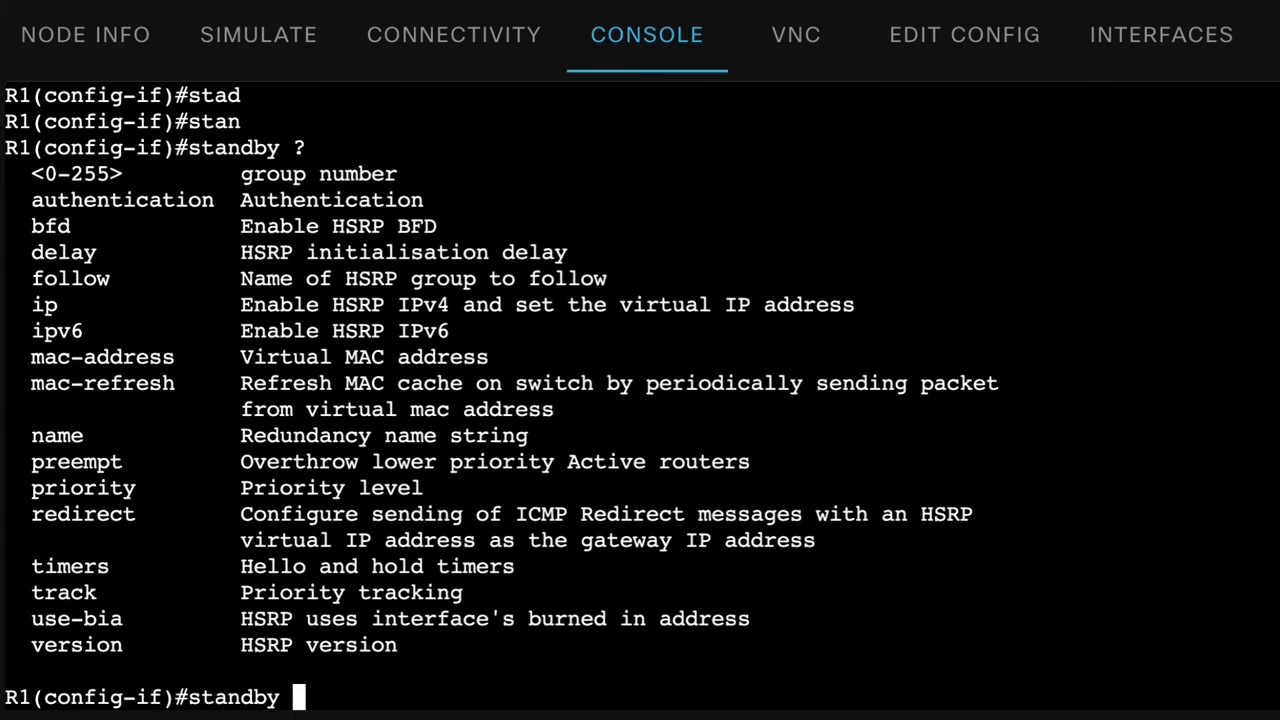
pyautogui.moveTo(408, 175); pyautogui.dragTo(4, 176)
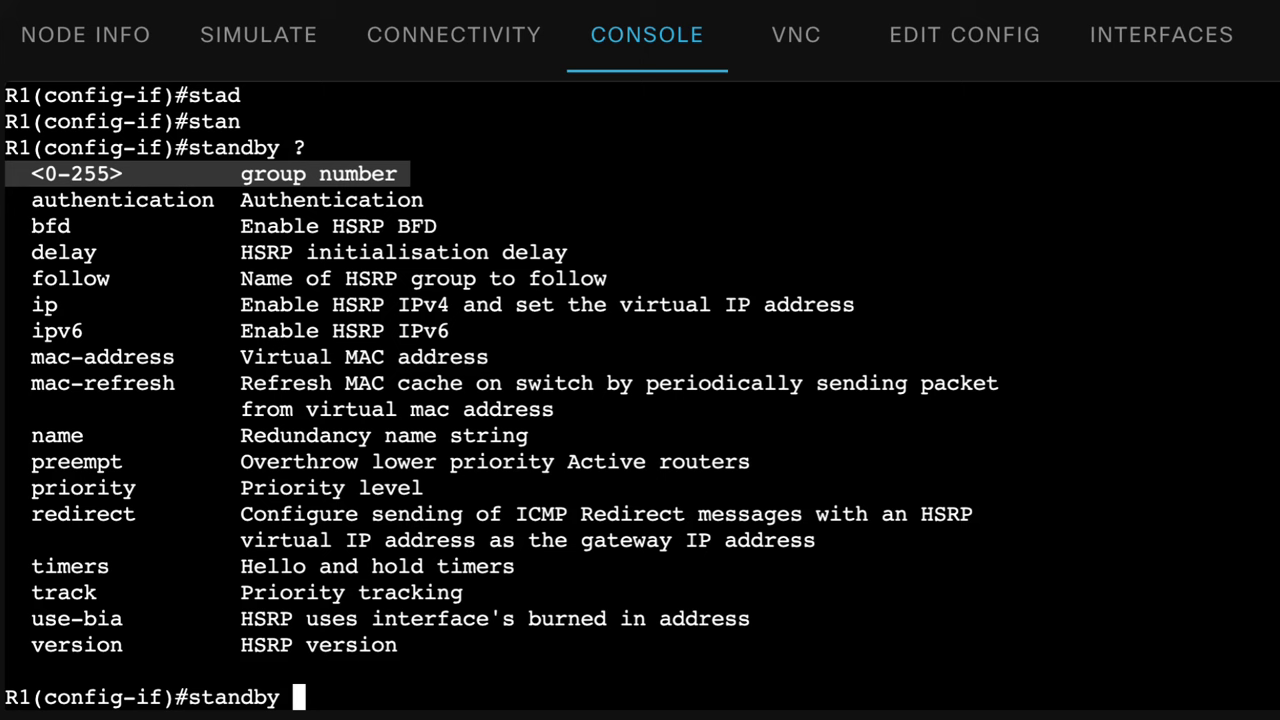
pyautogui.write('1 ')
pyautogui.write('?')
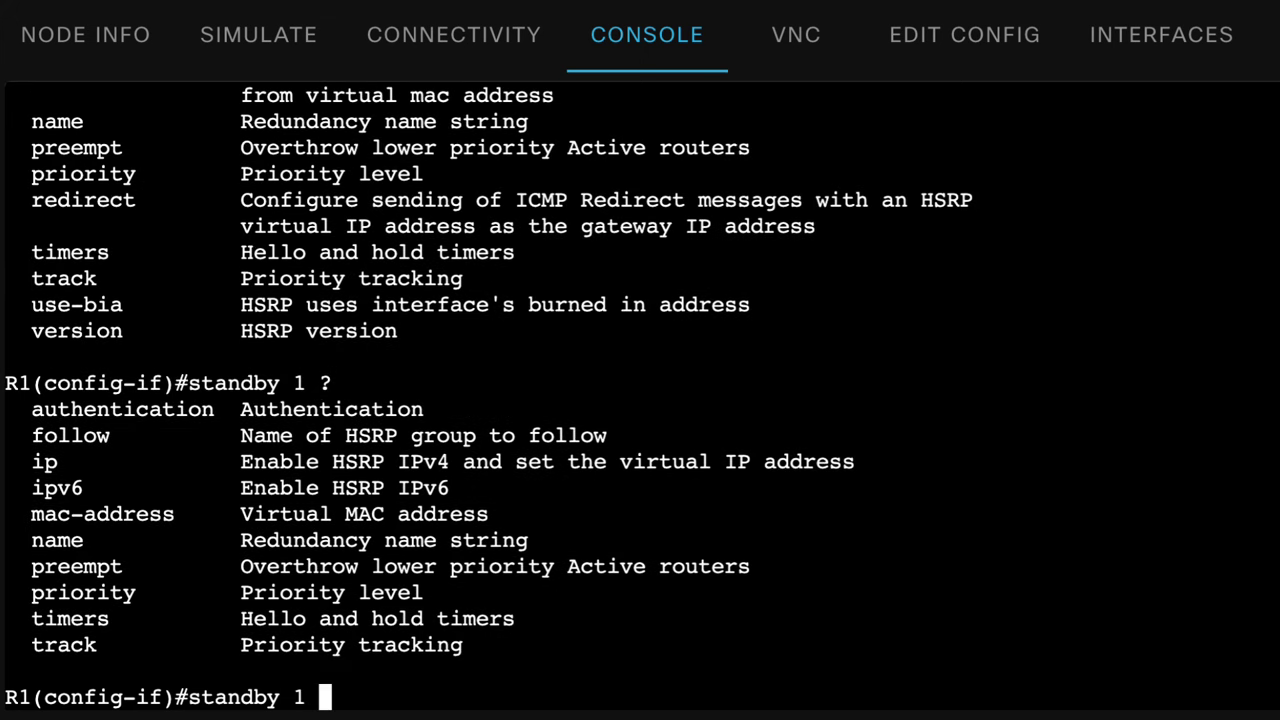
pyautogui.moveTo(872, 463); pyautogui.dragTo(18, 457)
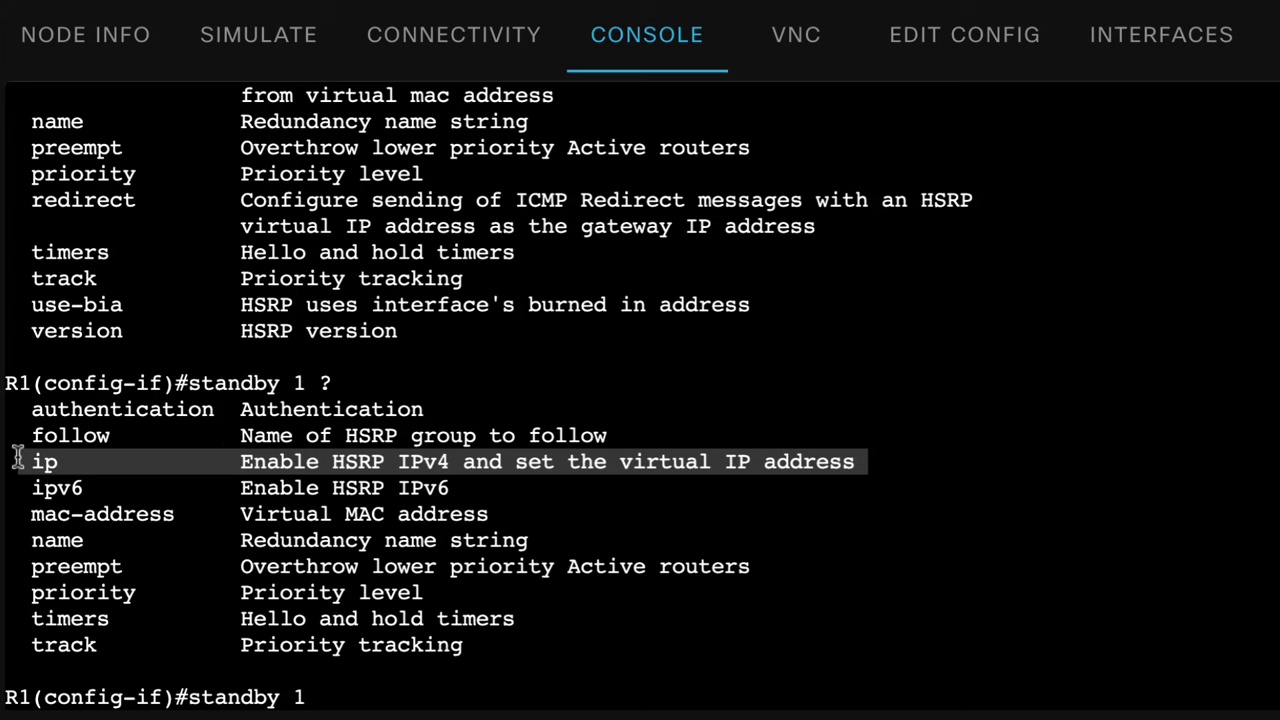
pyautogui.write('ip ')
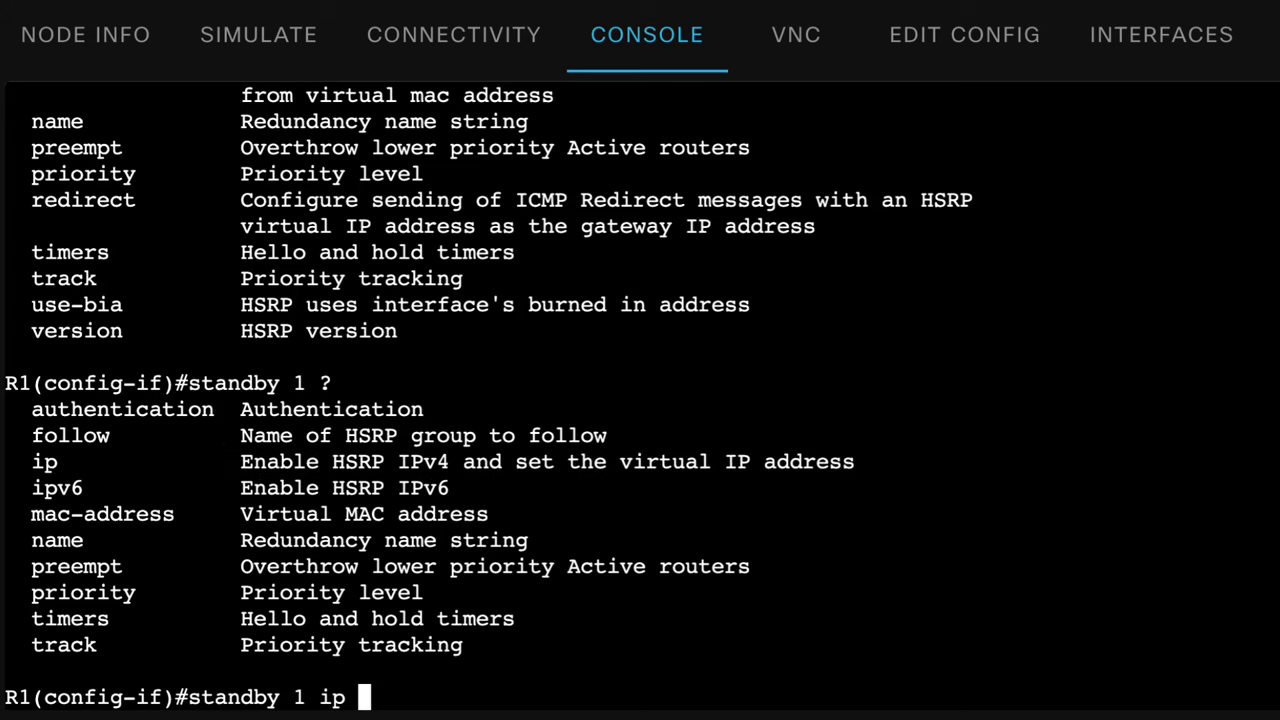
pyautogui.write('?')
pyautogui.write('10.1.1.254')
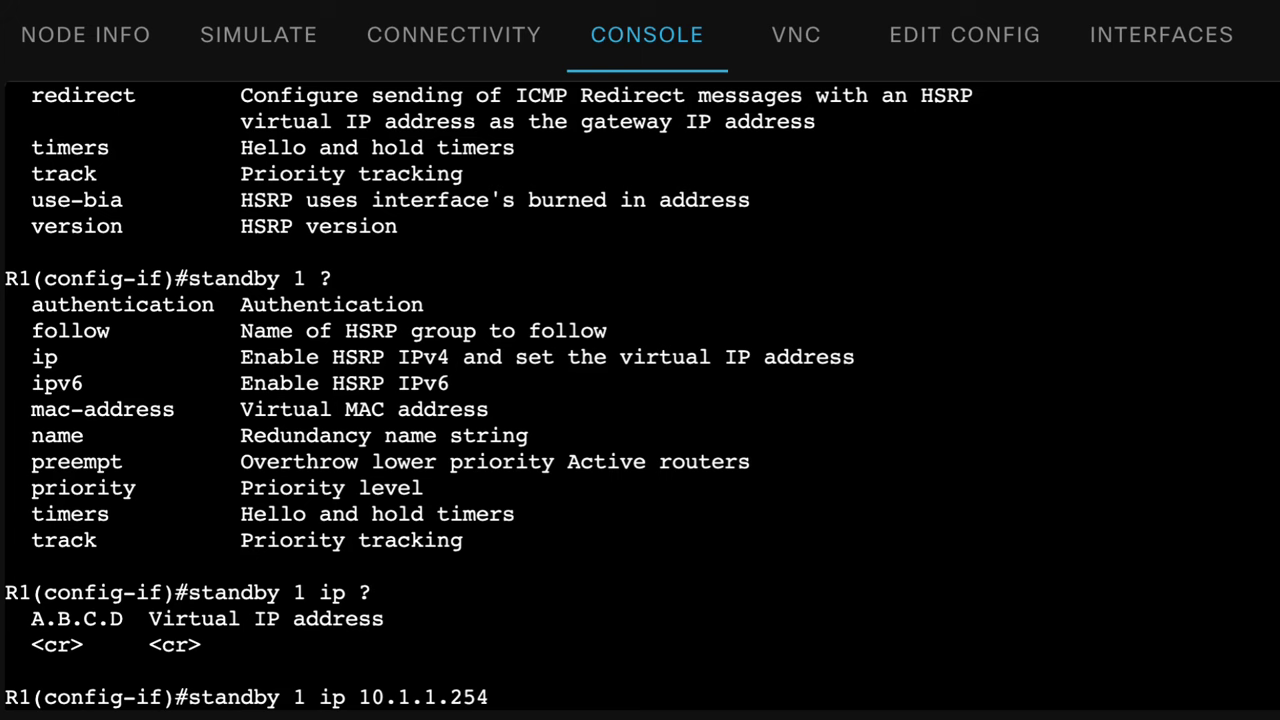
pyautogui.press('Return')
# Step: Exit config mode, enable terminal monitor and highlight R1's HSRP change from Standby to Active
pyautogui.write('end')
pyautogui.press('Return')
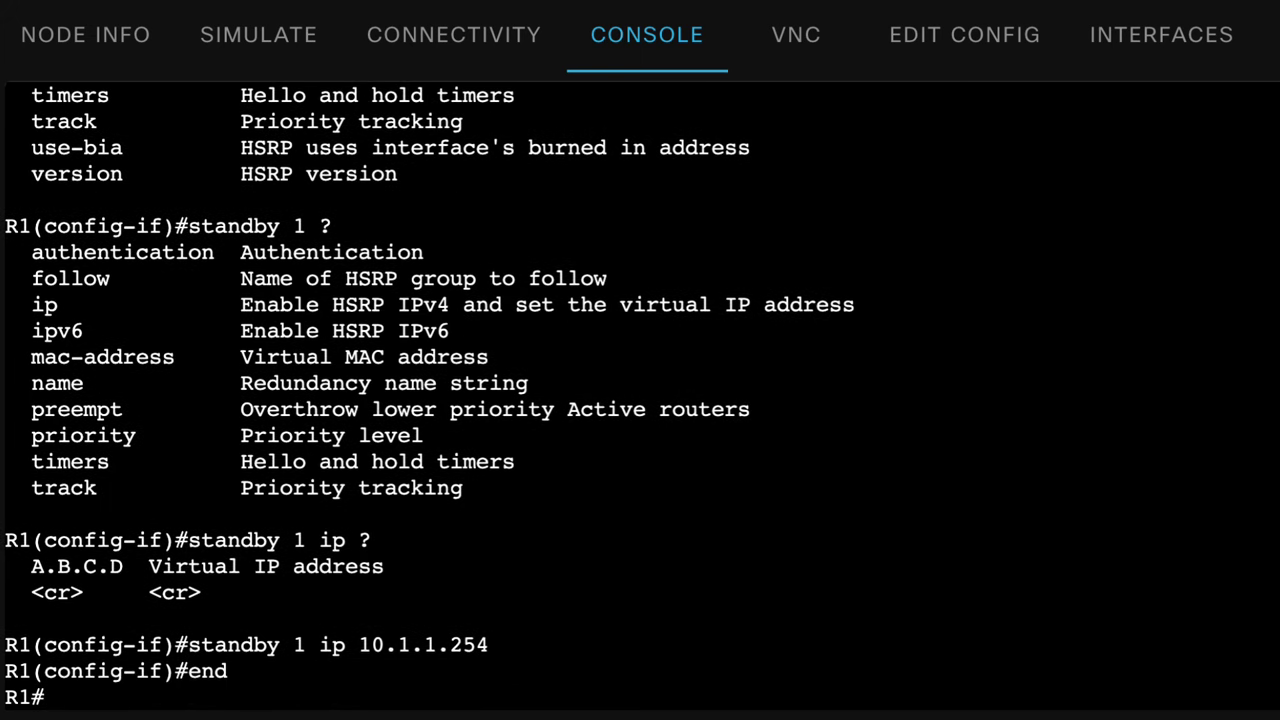
pyautogui.write('term mon')
pyautogui.press('Return')
pyautogui.moveTo(240, 598); pyautogui.dragTo(18, 596)
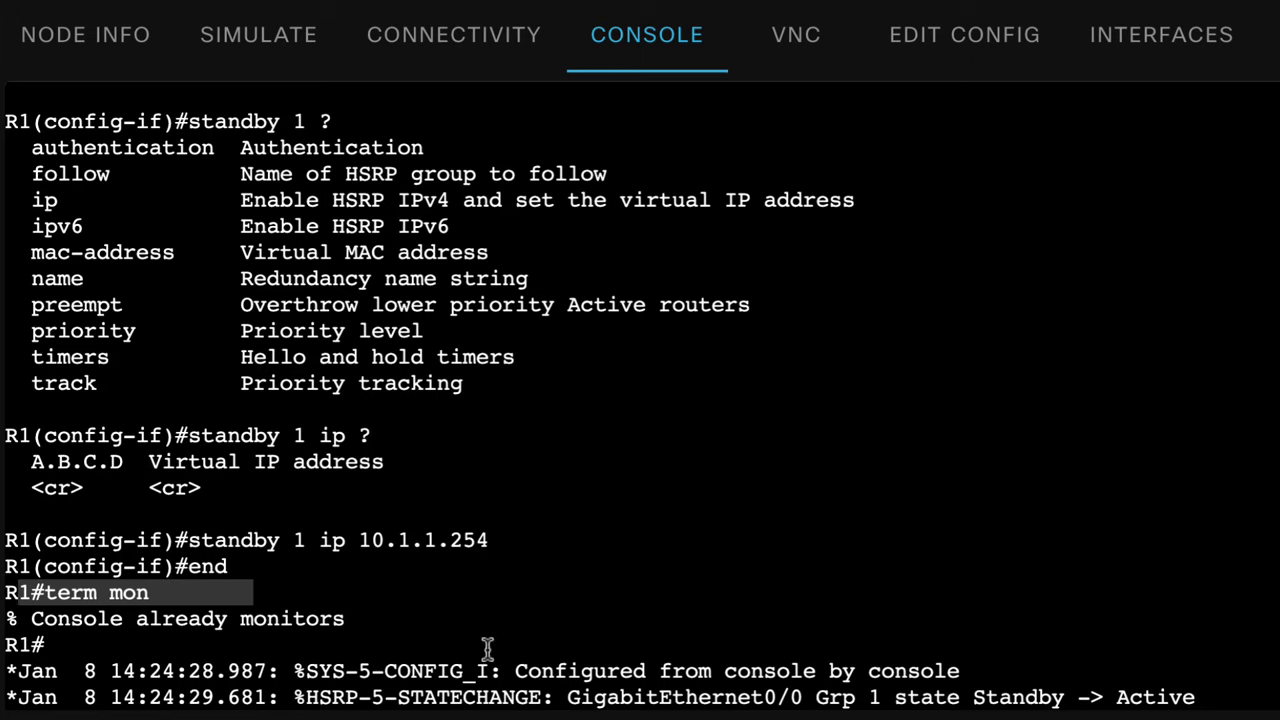
pyautogui.moveTo(393, 632); pyautogui.dragTo(4, 580)
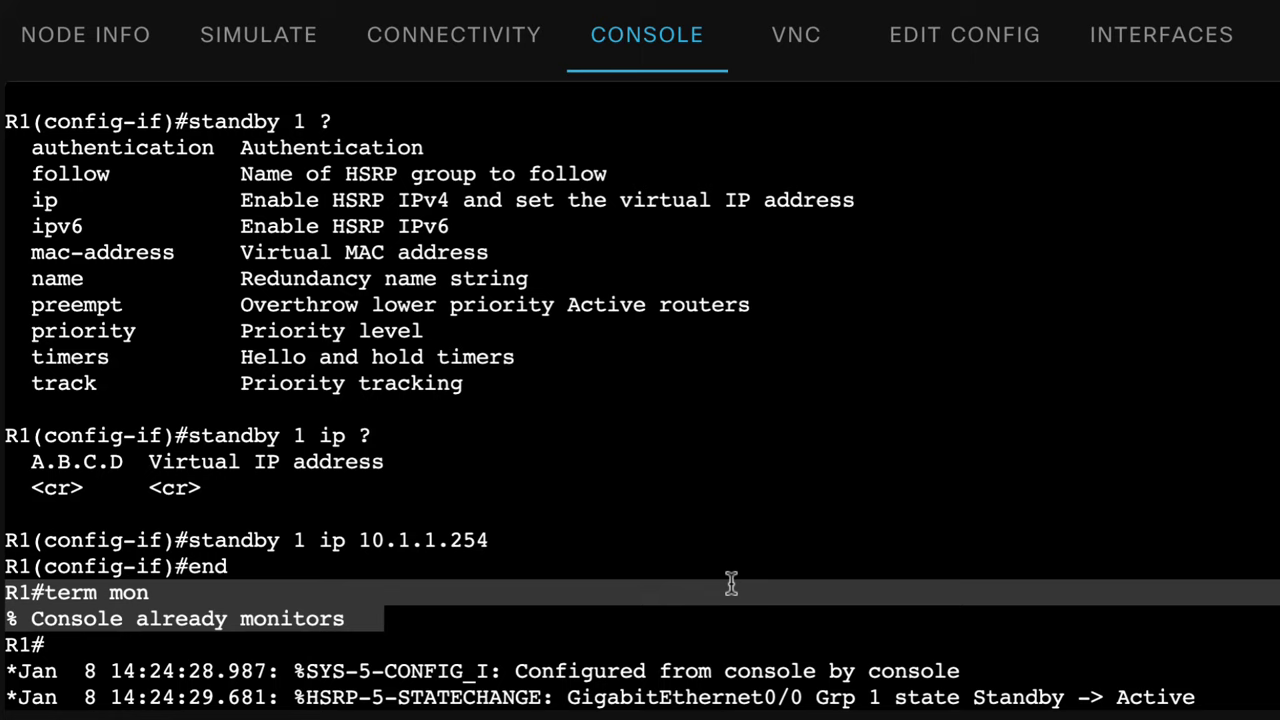
pyautogui.click(870, 690)
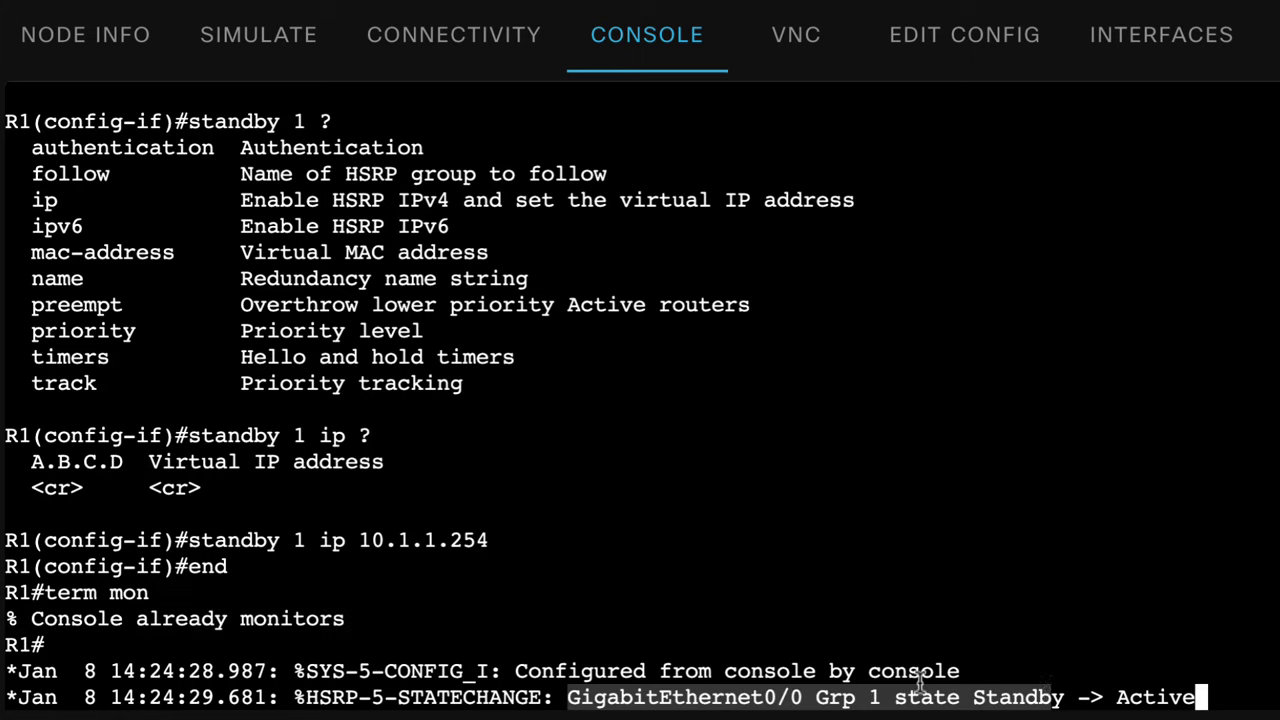
pyautogui.moveTo(292, 697); pyautogui.dragTo(1207, 705)
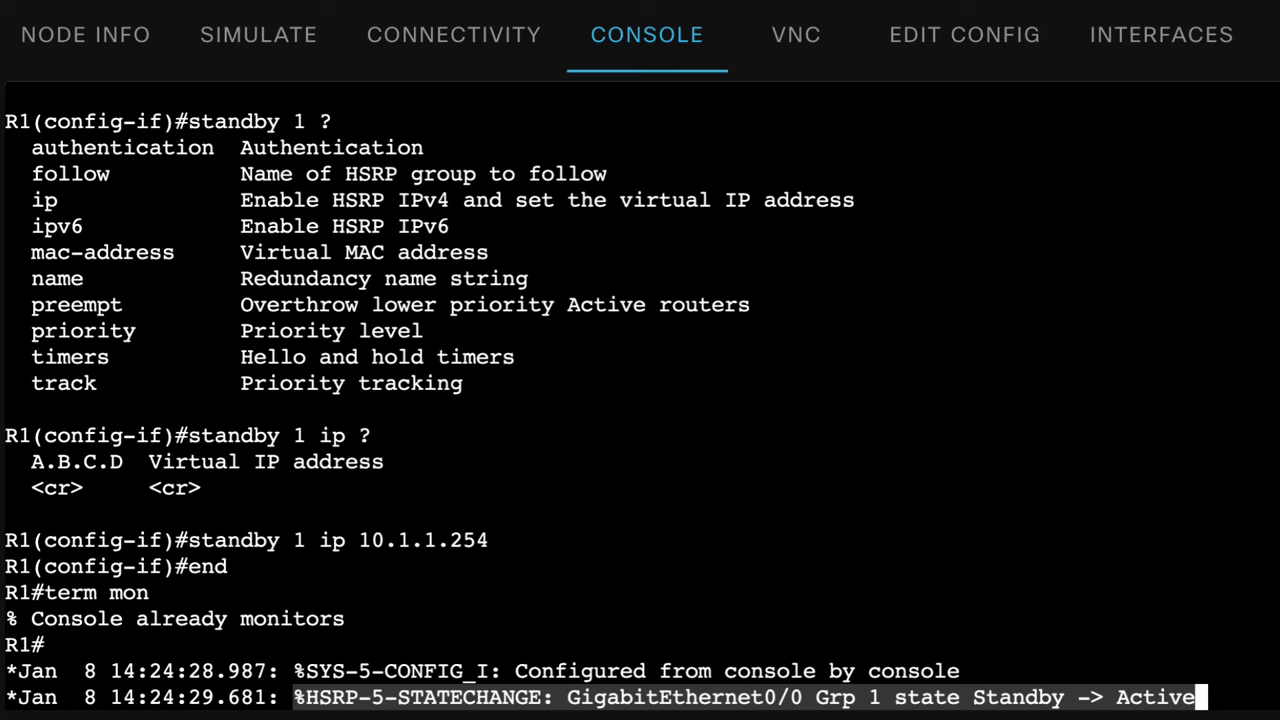
# Step: Run show standby on R1, highlighting Group 1, state Active, virtual IP and virtual MAC
pyautogui.press('Return')
pyautogui.write('show stran')
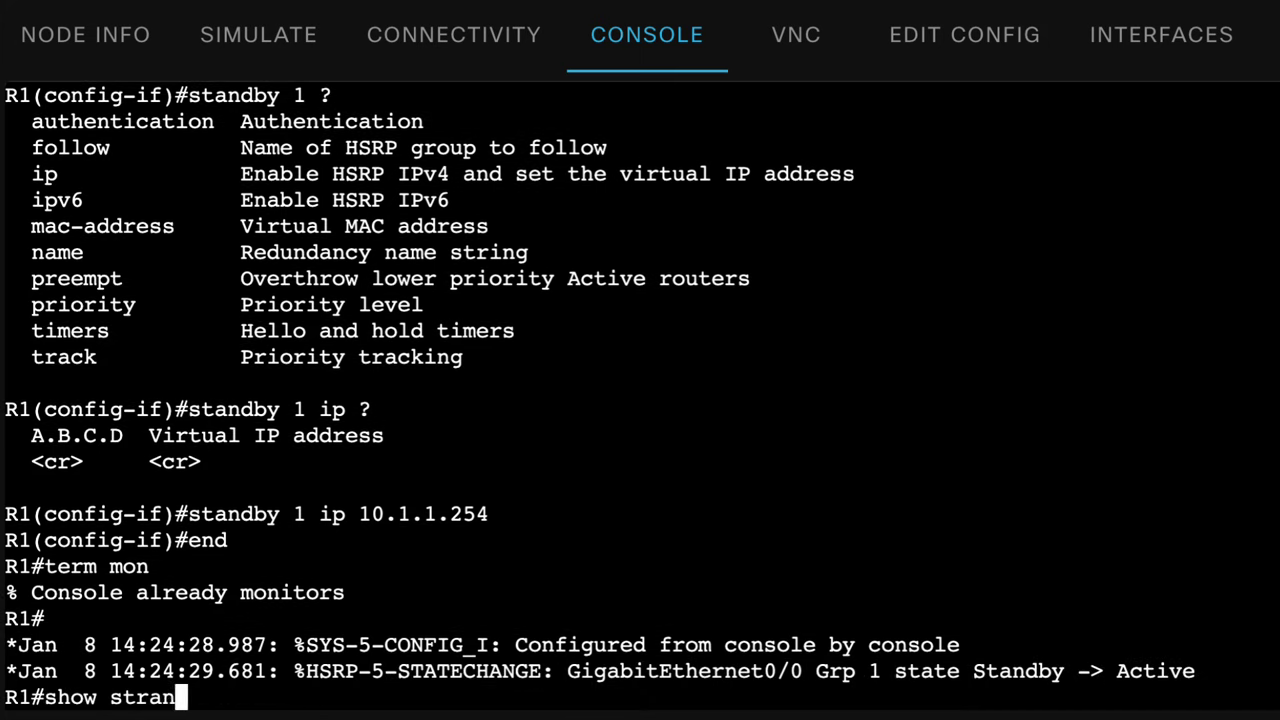
pyautogui.press('BackSpace')
pyautogui.press('BackSpace')
pyautogui.press('BackSpace')
pyautogui.write('and')
pyautogui.press('Tab')
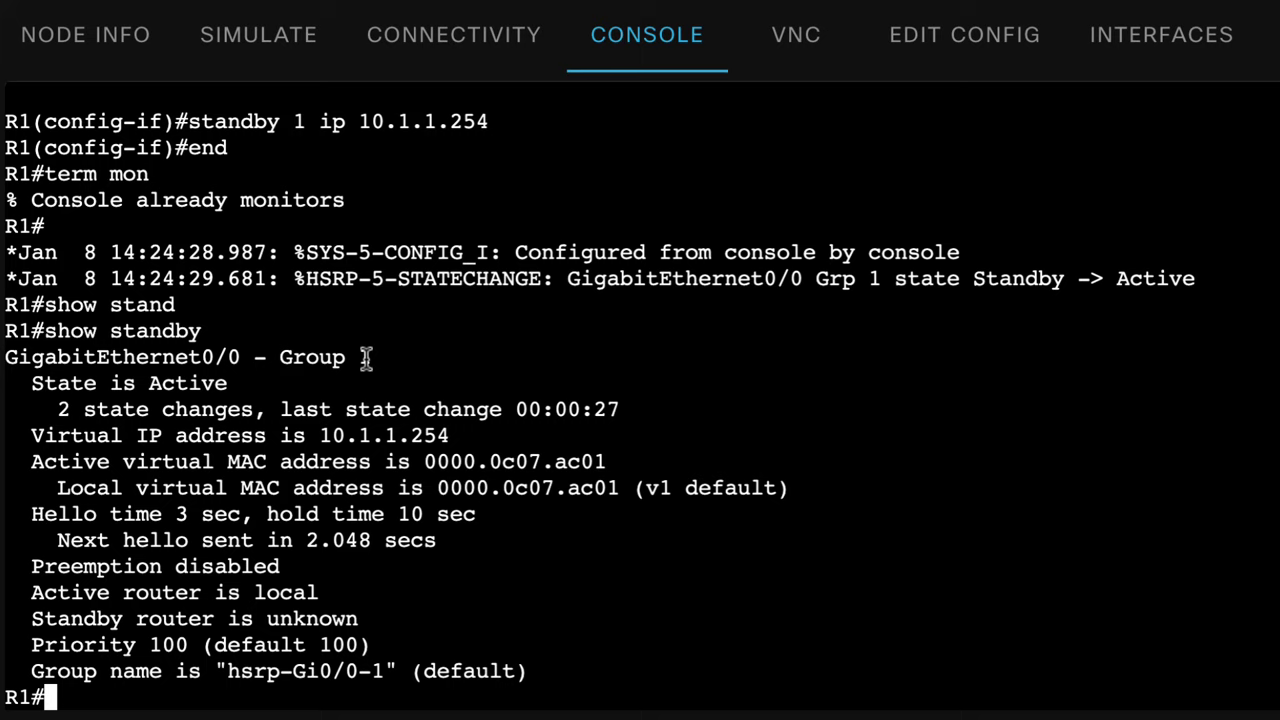
pyautogui.moveTo(366, 357); pyautogui.dragTo(5, 357)
pyautogui.moveTo(252, 383); pyautogui.dragTo(5, 383)
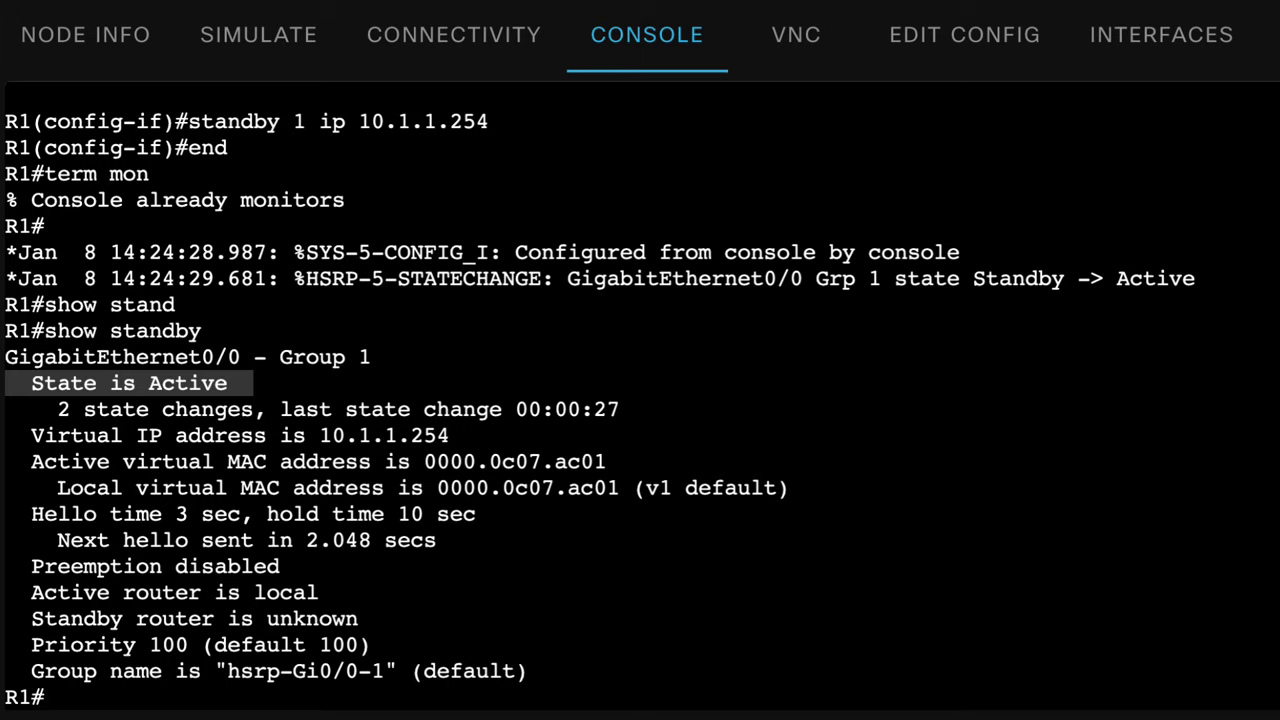
pyautogui.moveTo(462, 442); pyautogui.dragTo(5, 436)
pyautogui.moveTo(626, 462); pyautogui.dragTo(432, 457)
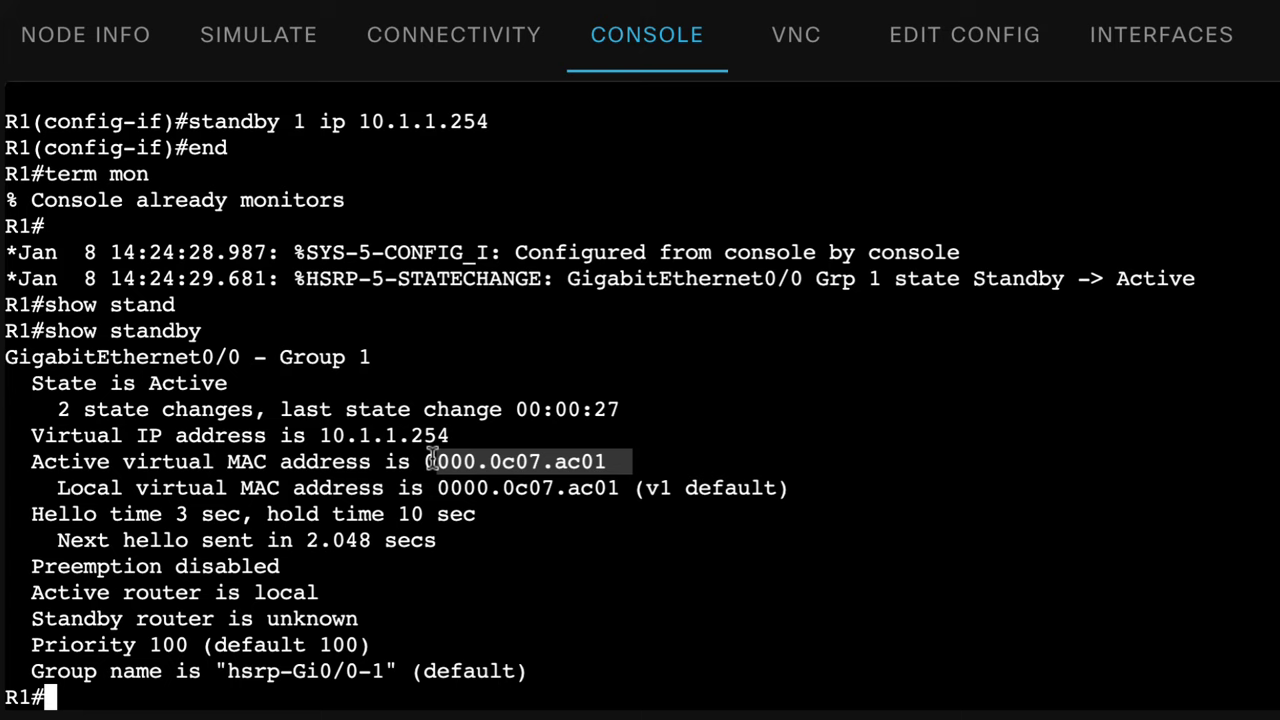
# Step: Highlight the MAC's 01 ending, R1 as active router, unknown standby router and priority 100
pyautogui.click(497, 479)
pyautogui.moveTo(429, 462); pyautogui.dragTo(601, 461)
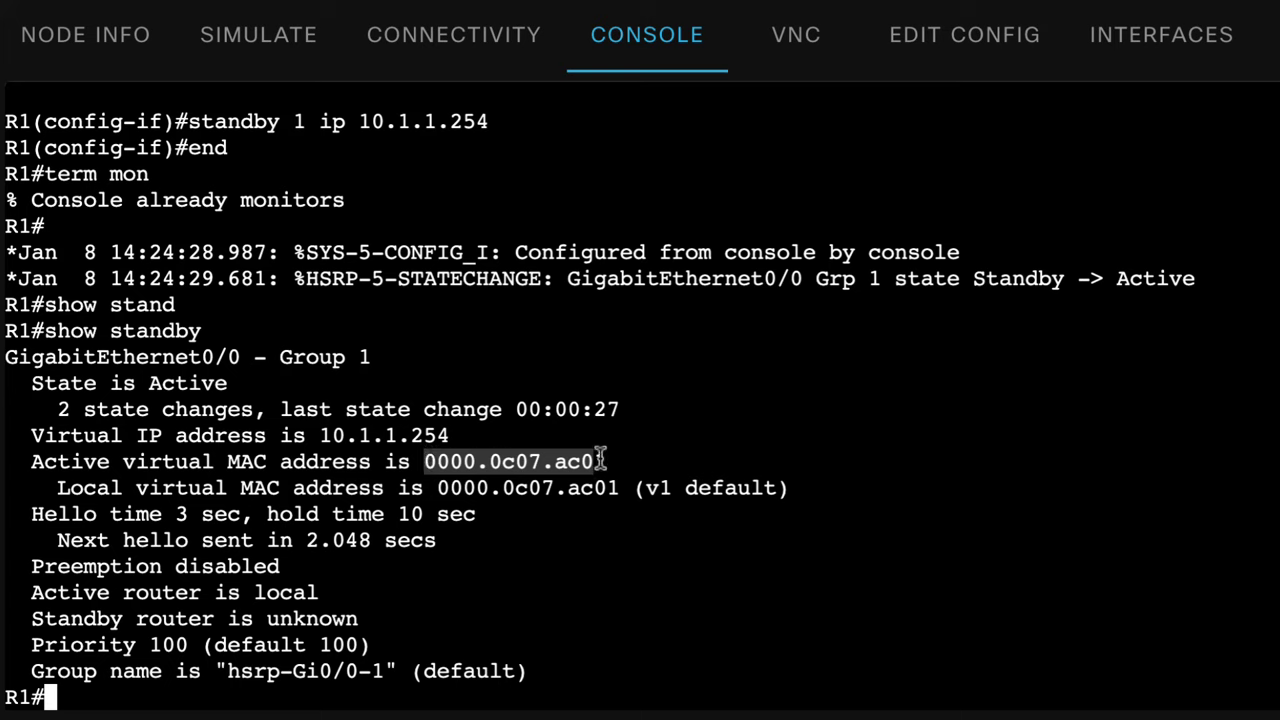
pyautogui.click(602, 466)
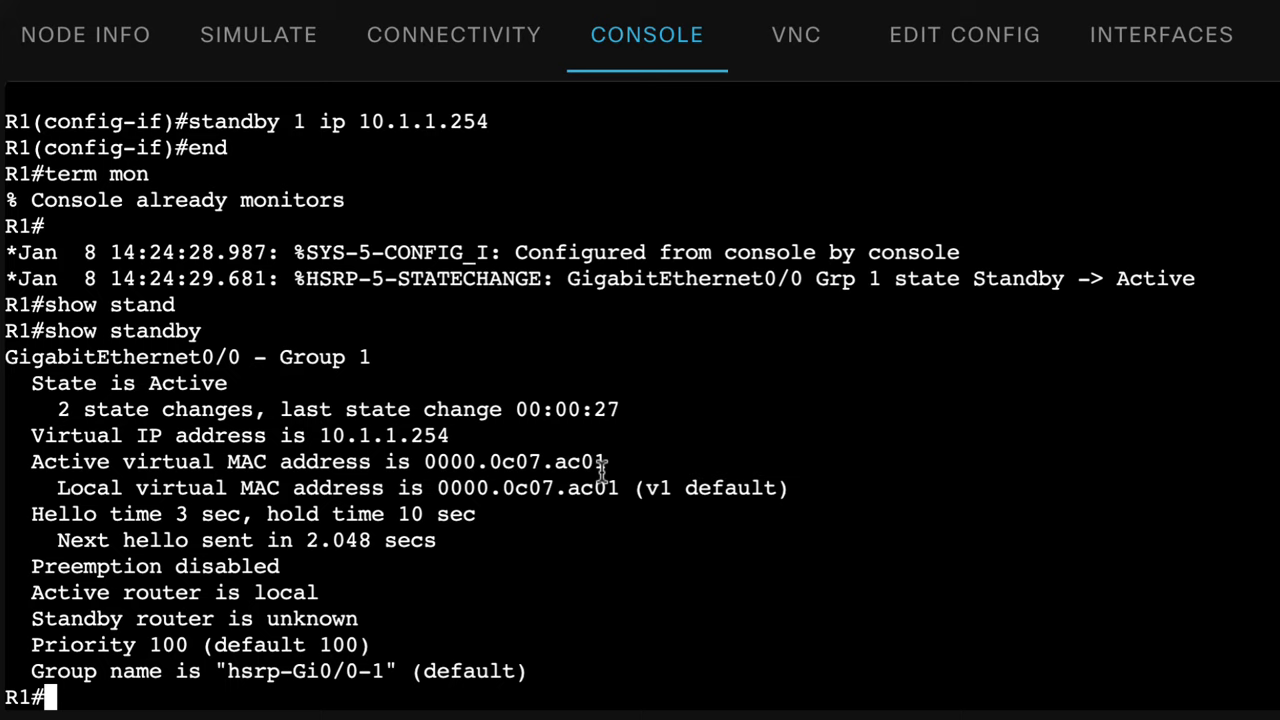
pyautogui.moveTo(580, 460); pyautogui.dragTo(618, 460)
pyautogui.click(229, 588)
pyautogui.moveTo(25, 585); pyautogui.dragTo(351, 595)
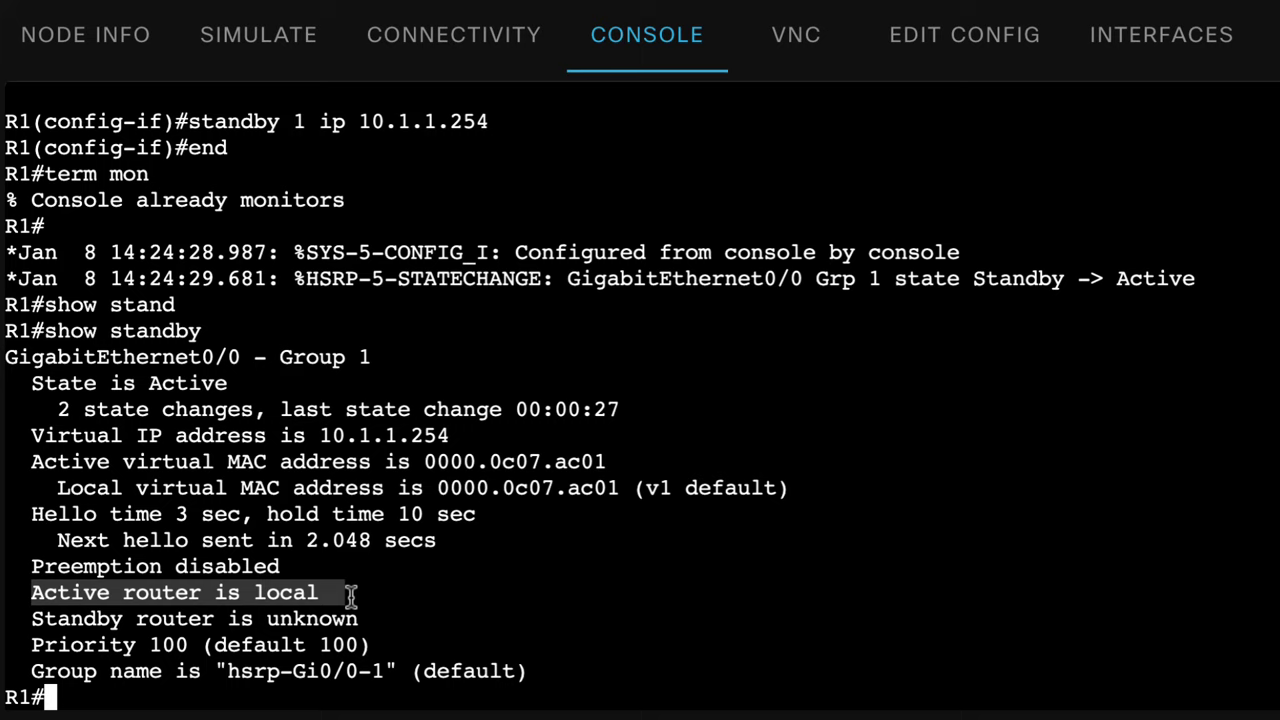
pyautogui.moveTo(30, 612); pyautogui.dragTo(365, 626)
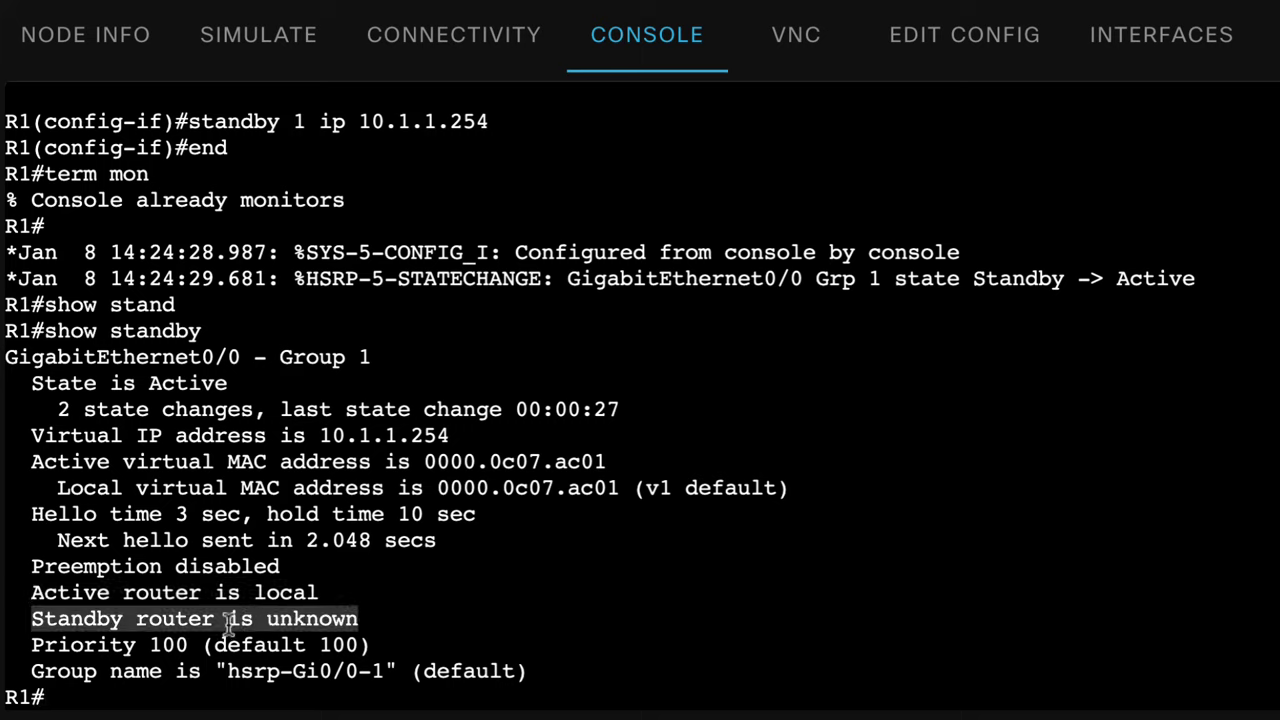
pyautogui.moveTo(18, 645); pyautogui.dragTo(428, 643)
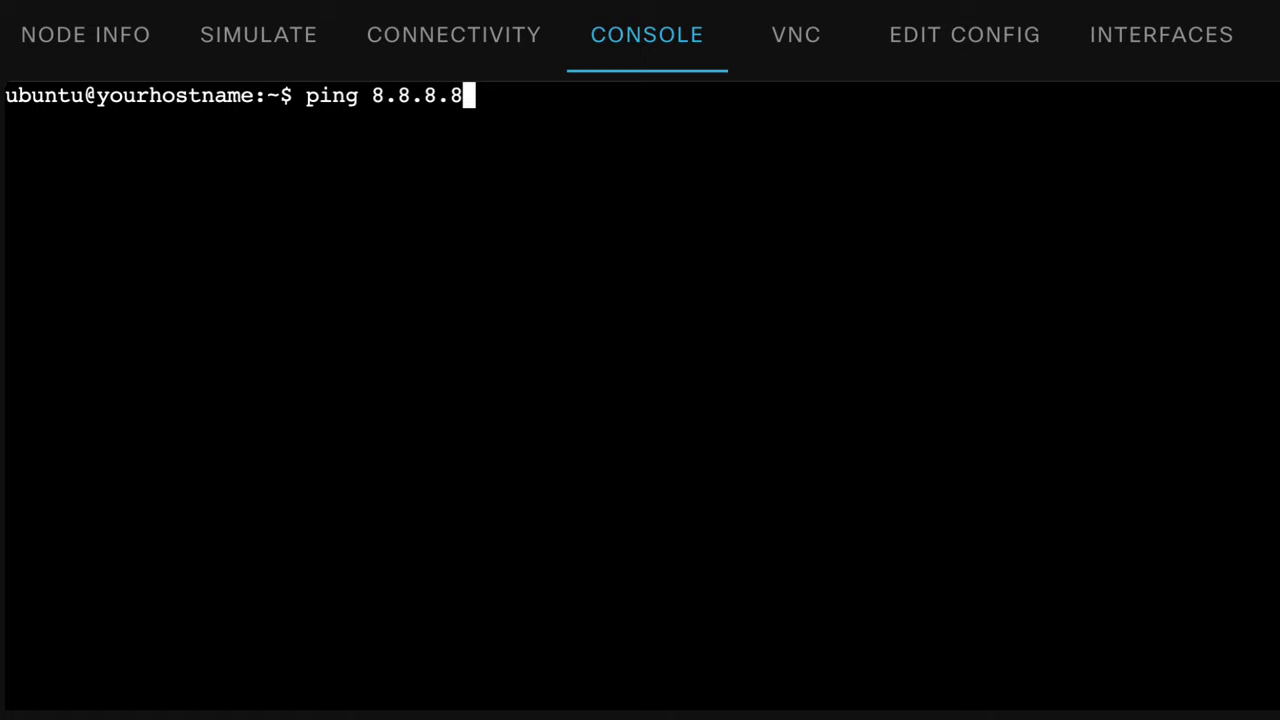
# Step: Ping 8.8.8.8 from the host again, now successfully, and stop it
pyautogui.press('Return')
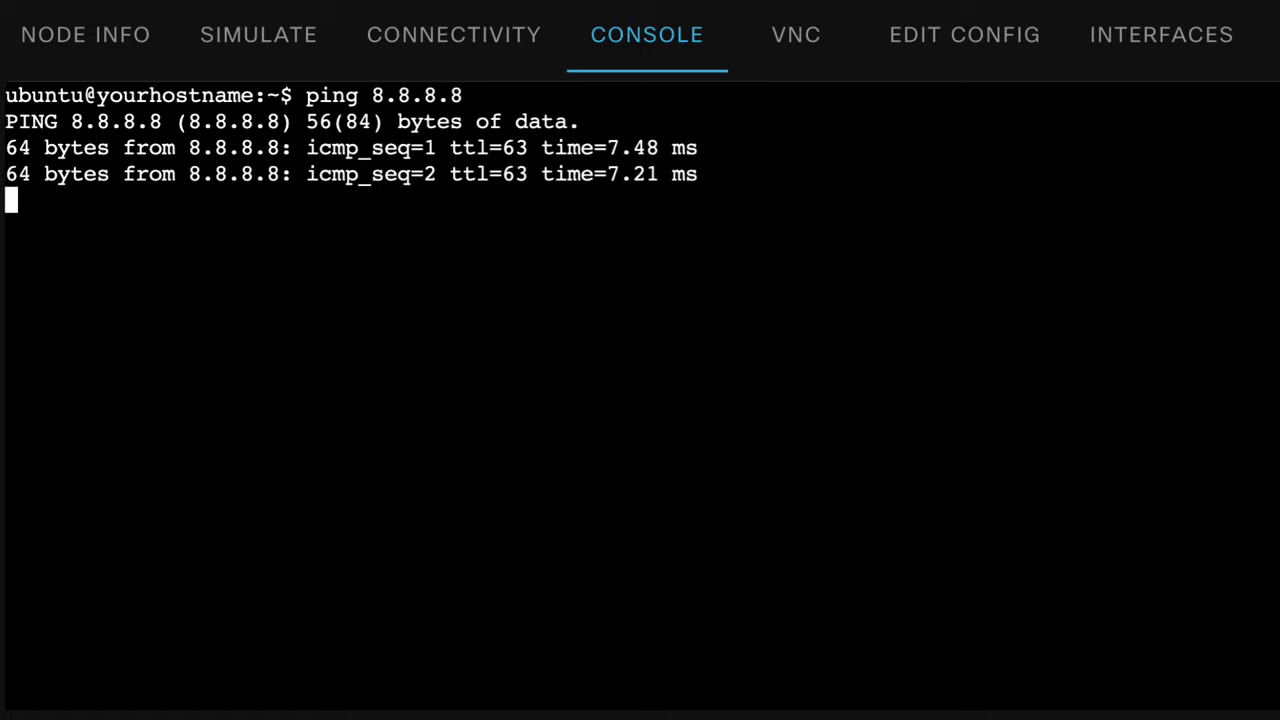
pyautogui.hotkey('ctrl', 'c')
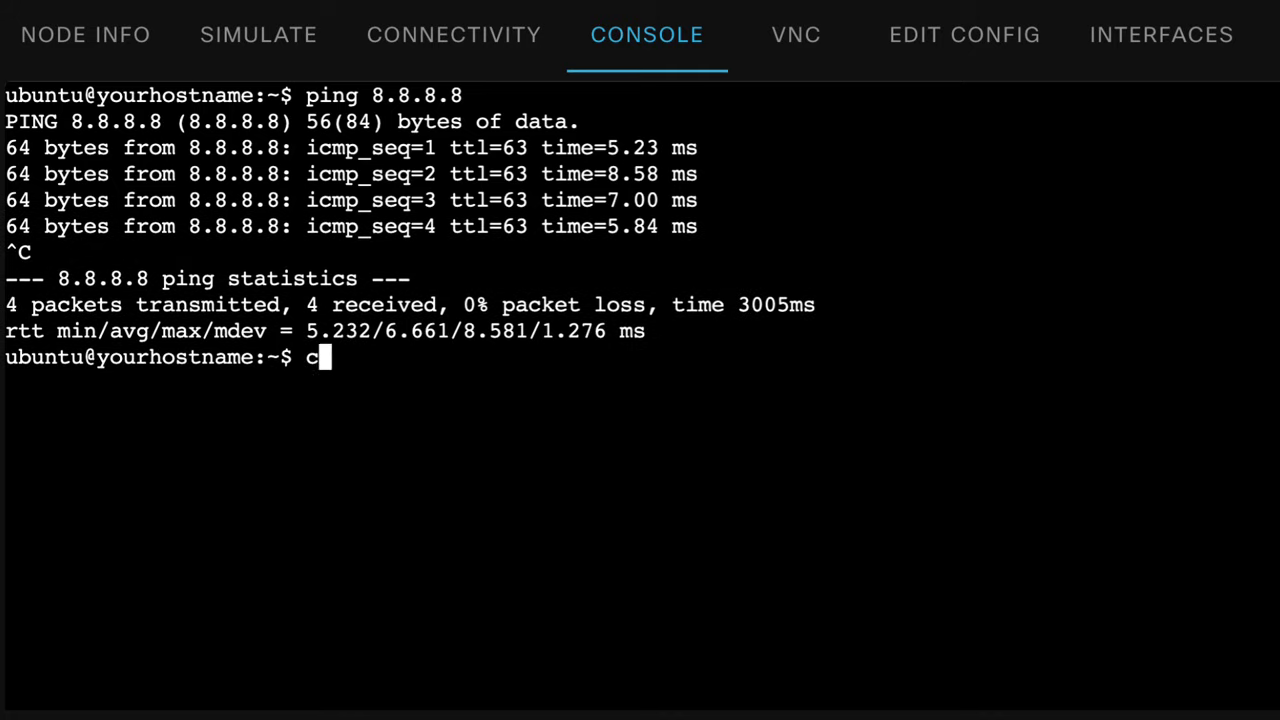
pyautogui.write('lear')
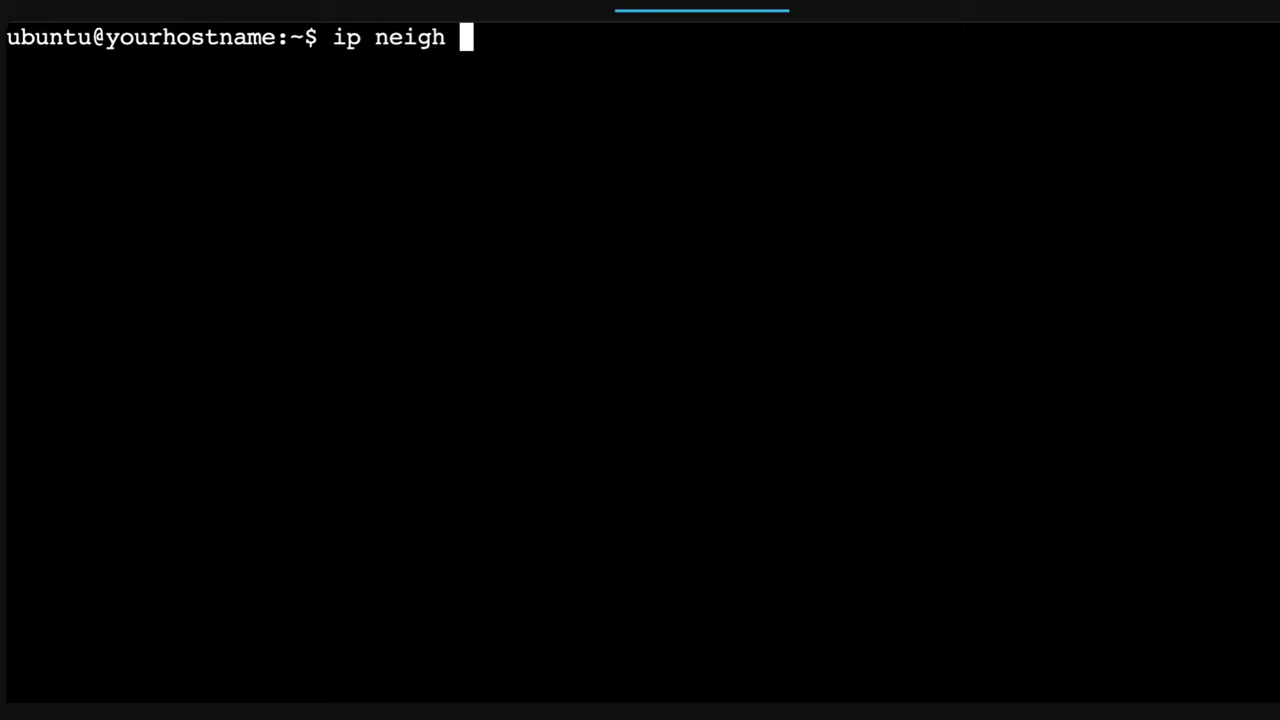
# Step: List the PC's neighbour table, highlighting 10.1.1.254 at virtual MAC 00:00:0c:07:ac:01 and stale 10.1.1.251
pyautogui.press('Return')
pyautogui.moveTo(767, 66); pyautogui.dragTo(3, 63)
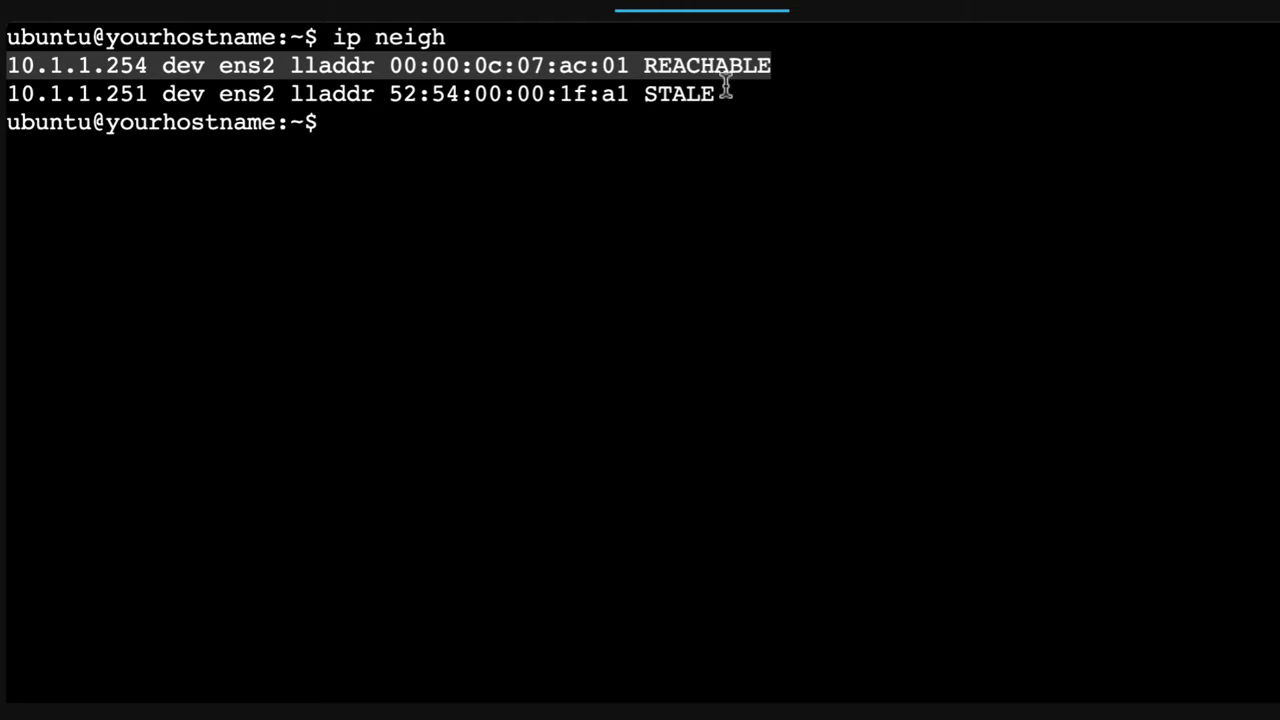
pyautogui.click(571, 80)
pyautogui.moveTo(476, 63); pyautogui.dragTo(627, 68)
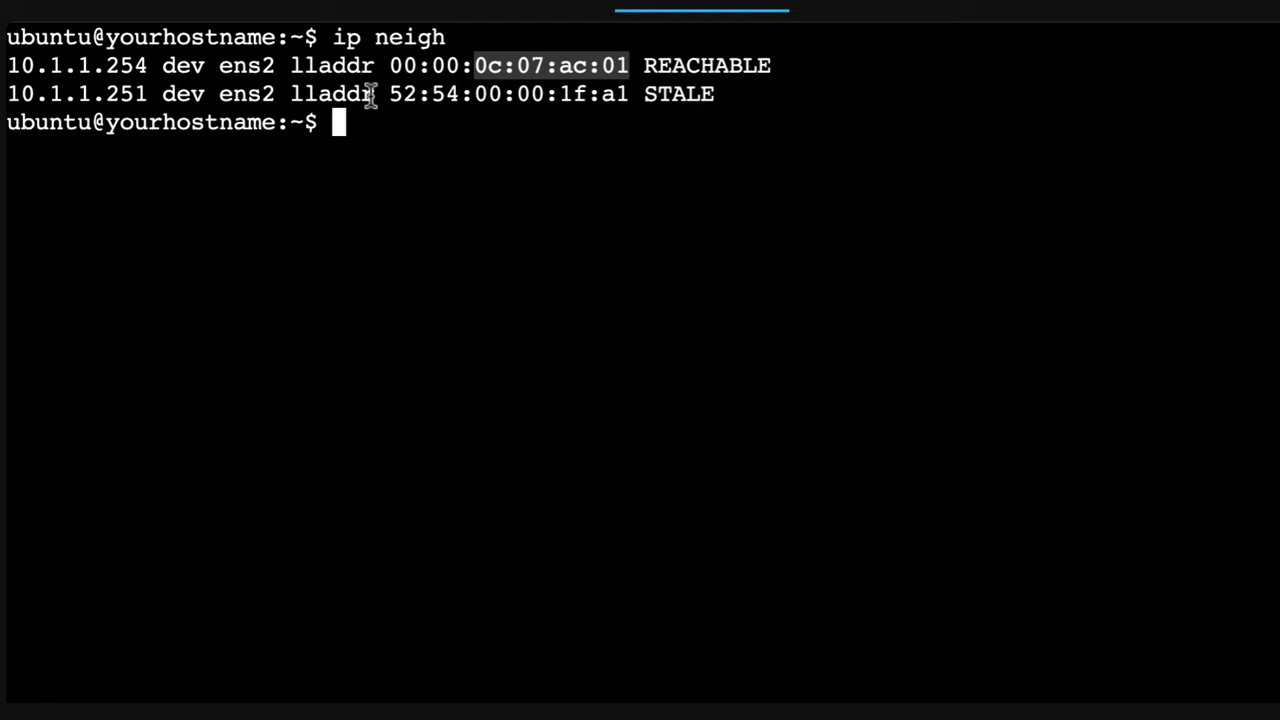
pyautogui.moveTo(376, 93); pyautogui.dragTo(720, 103)
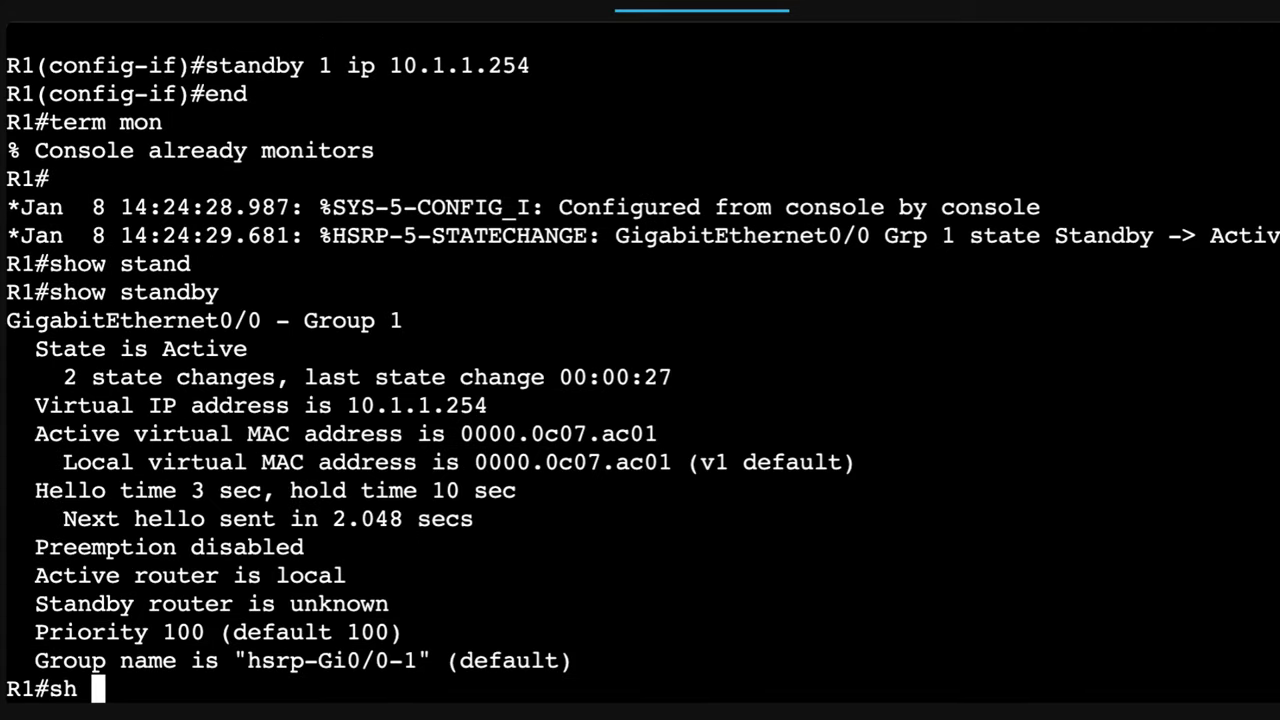
# Step: Show R1's g0/0 details with hardware address 5254.0000.1fa1 and highlight the PC's 10.1.1.251 neighbour line
pyautogui.write('int g0/0')
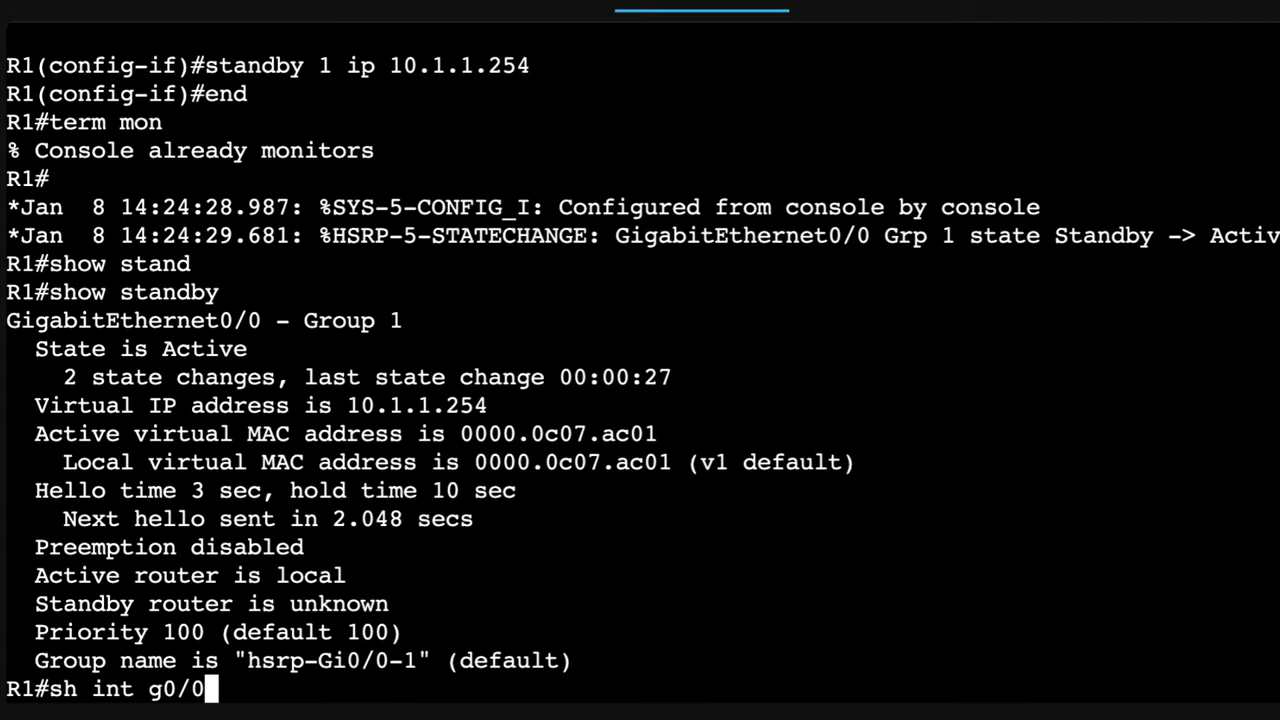
pyautogui.press('Return')
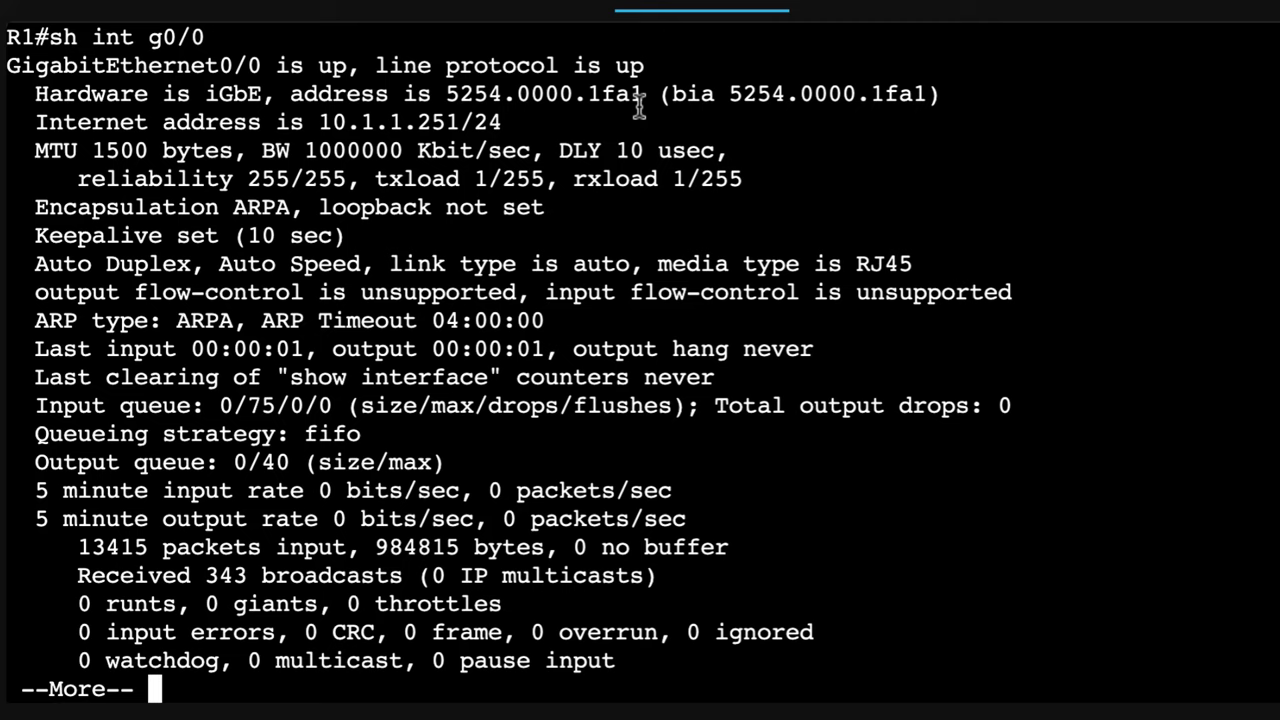
pyautogui.moveTo(641, 100); pyautogui.dragTo(604, 96)
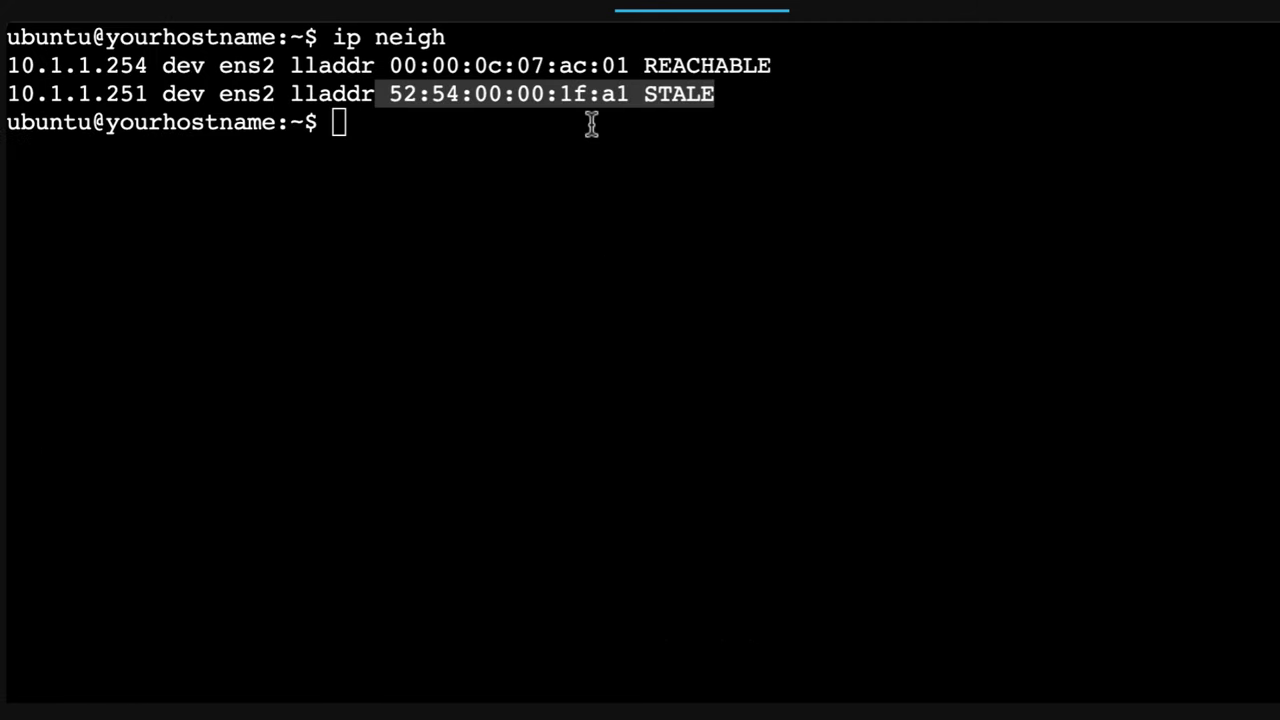
pyautogui.click(737, 91)
pyautogui.moveTo(737, 91); pyautogui.dragTo(5, 88)
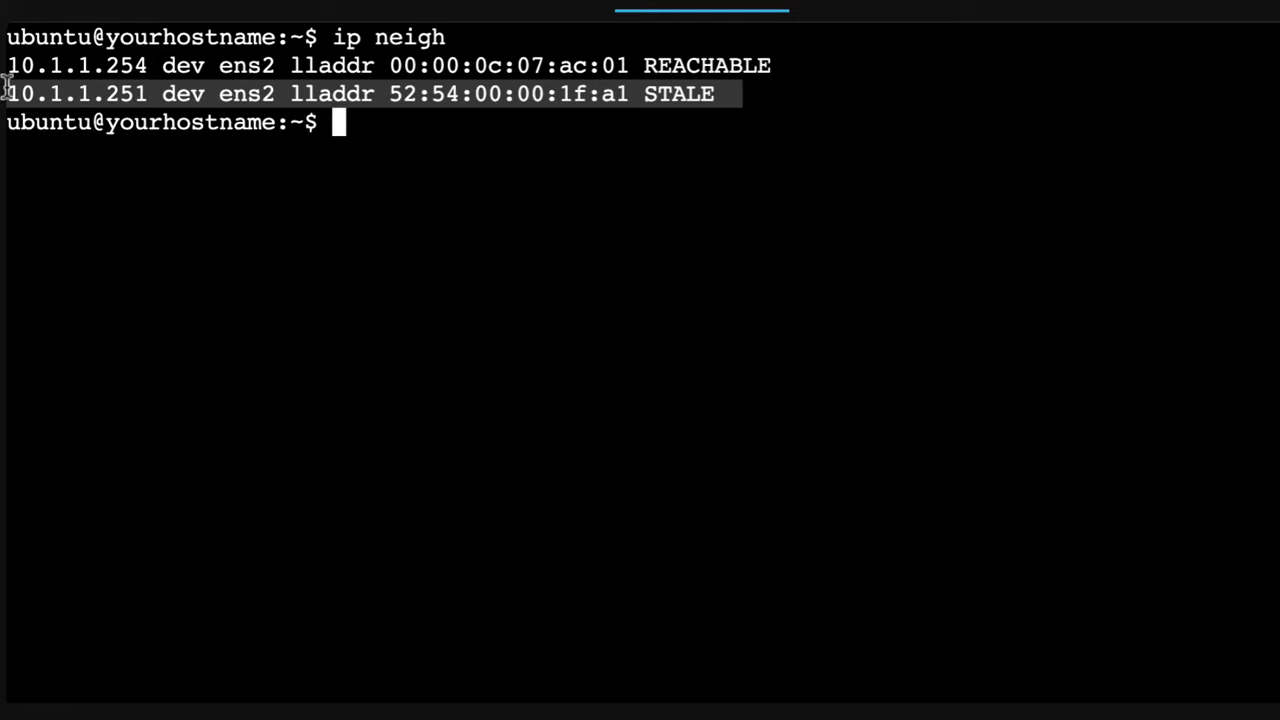
# Step: Highlight 10.1.1.251 on the PC, then ping 8.8.8.8 for two replies with 0% loss
pyautogui.click(152, 110)
pyautogui.moveTo(148, 94); pyautogui.dragTo(8, 94)
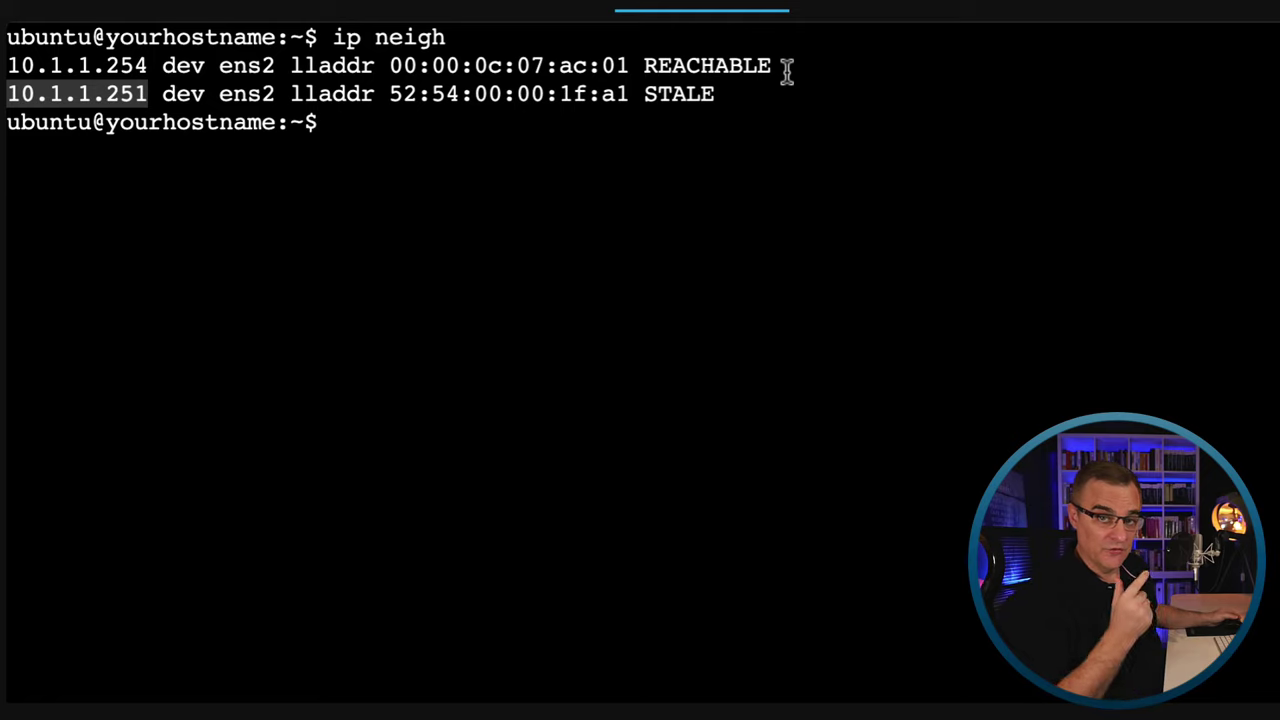
pyautogui.write('ping 8.8.8.8')
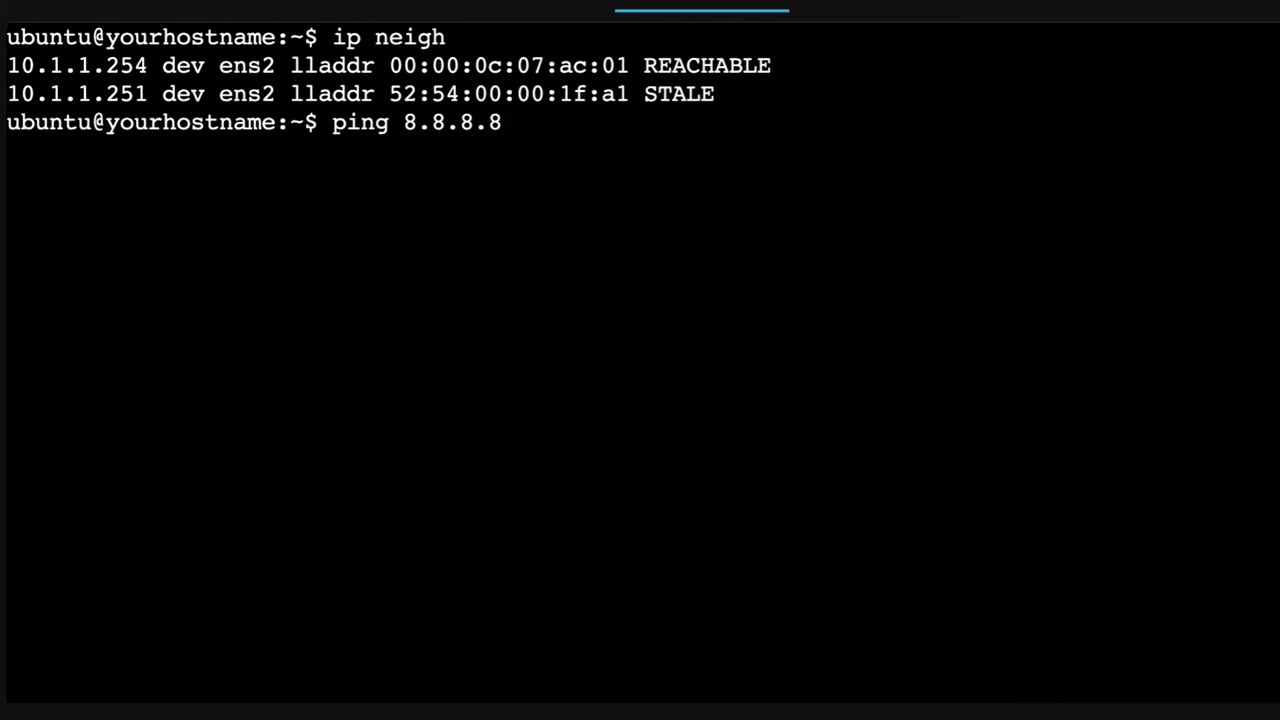
pyautogui.press('Return')
pyautogui.hotkey('ctrl', 'c')
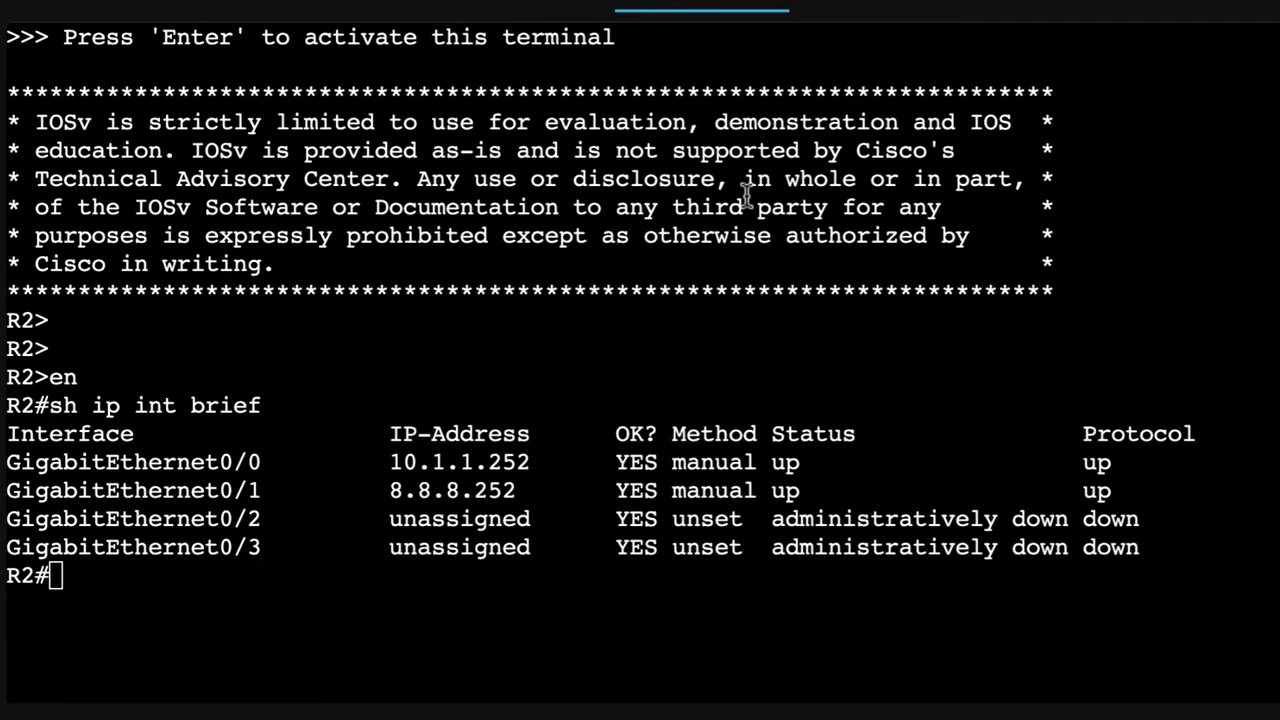
# Step: Configure HSRP group 1 with virtual IP 10.1.1.254 on R2's GigabitEthernet0/0 and exit config mode
pyautogui.press('Return')
pyautogui.write('conf t')
pyautogui.press('Return')
pyautogui.write('ig)#i')
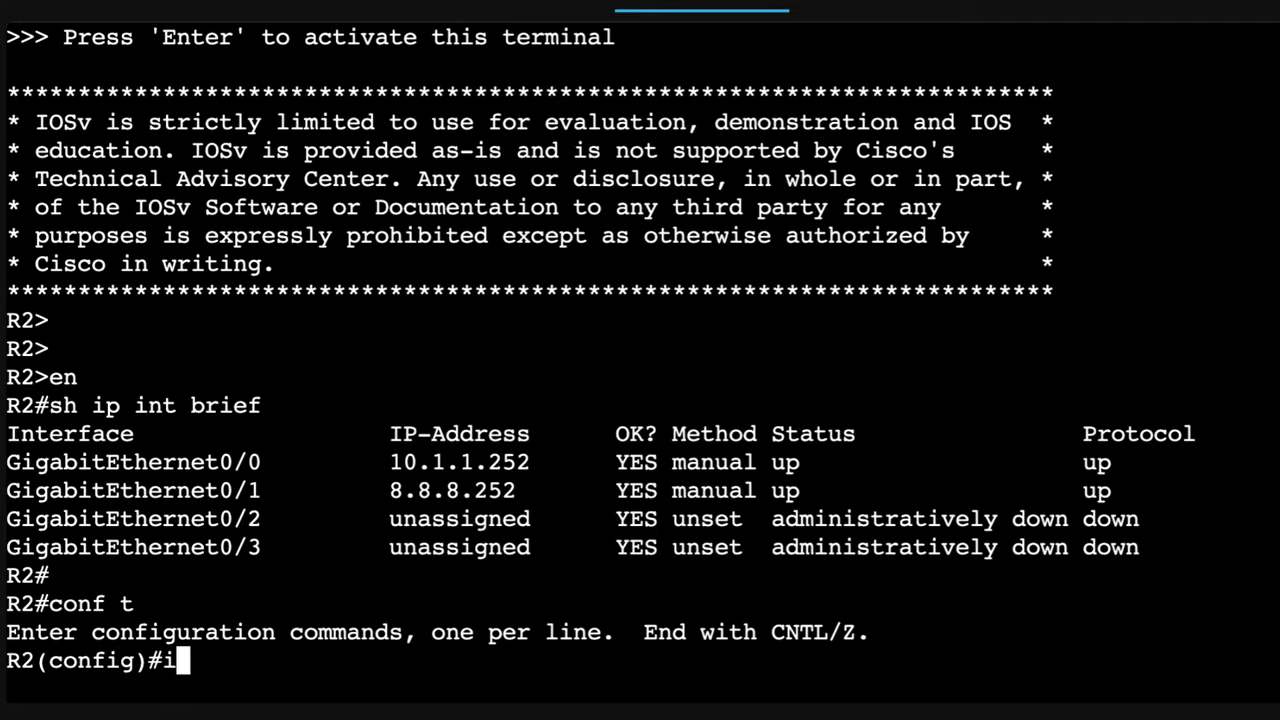
pyautogui.write('nt g0/0')
pyautogui.press('Return')
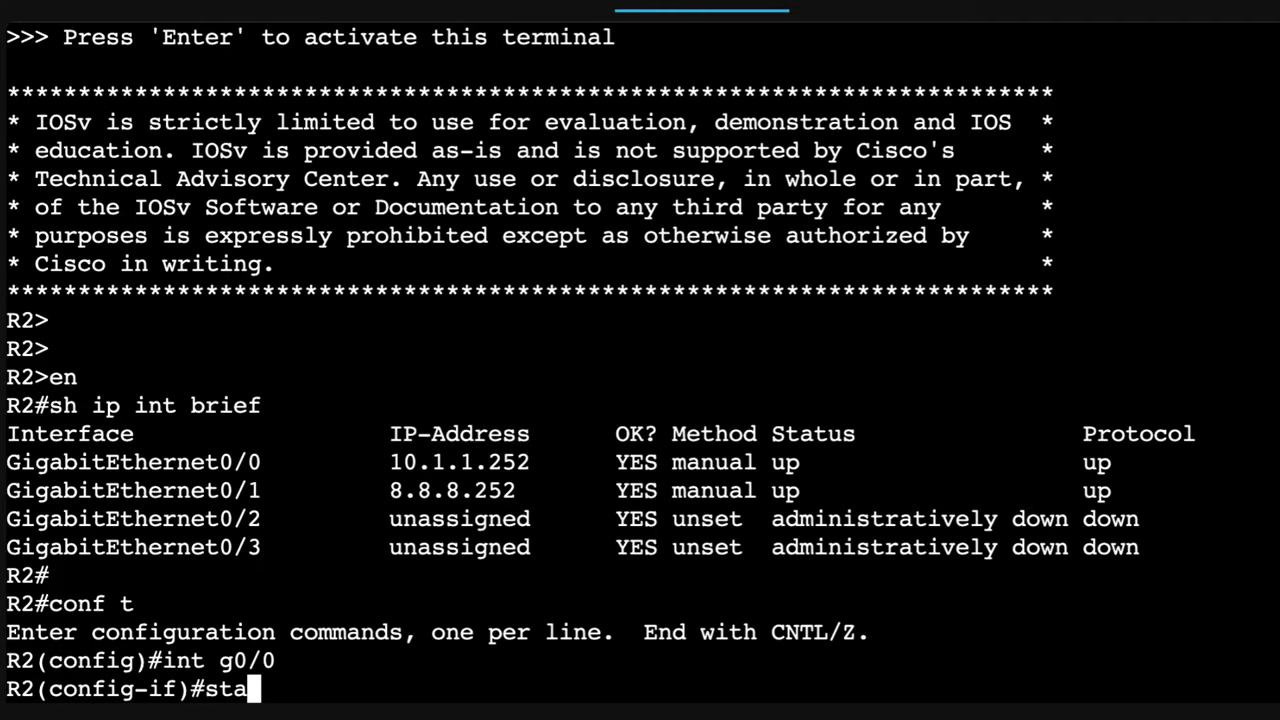
pyautogui.write('sta')
pyautogui.press('Tab')
pyautogui.write('?')
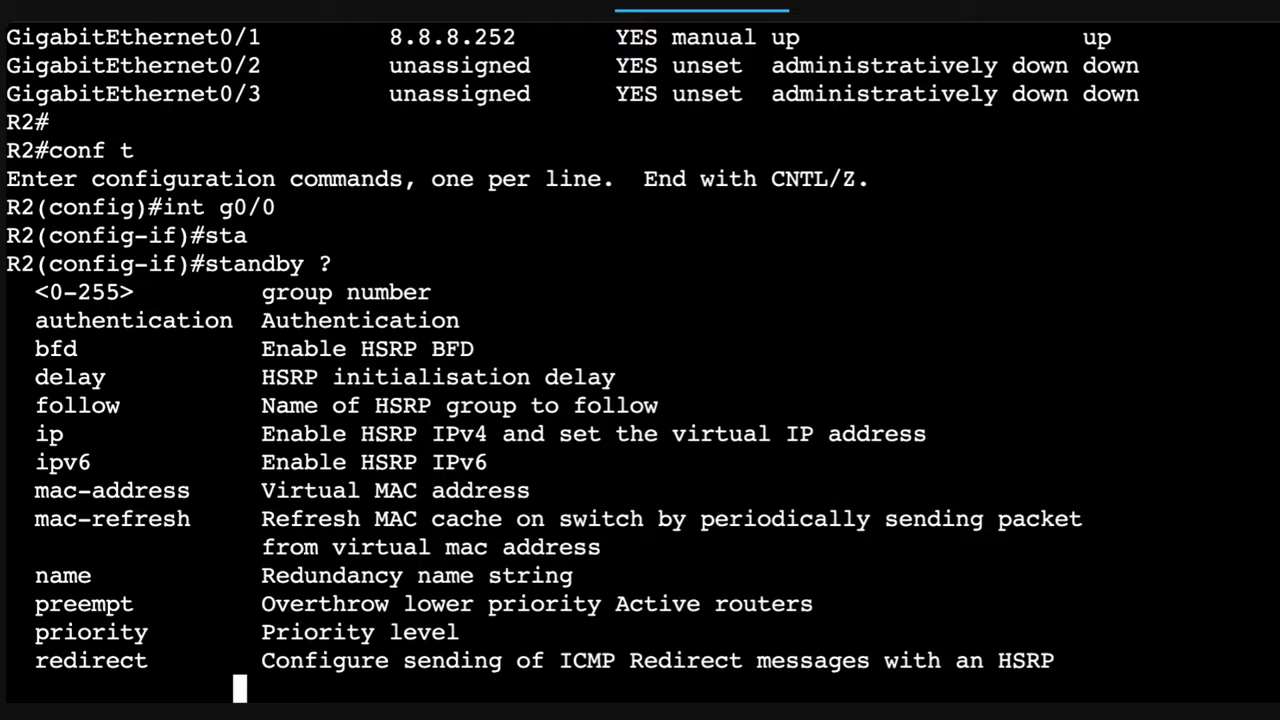
pyautogui.write('1 ?i')
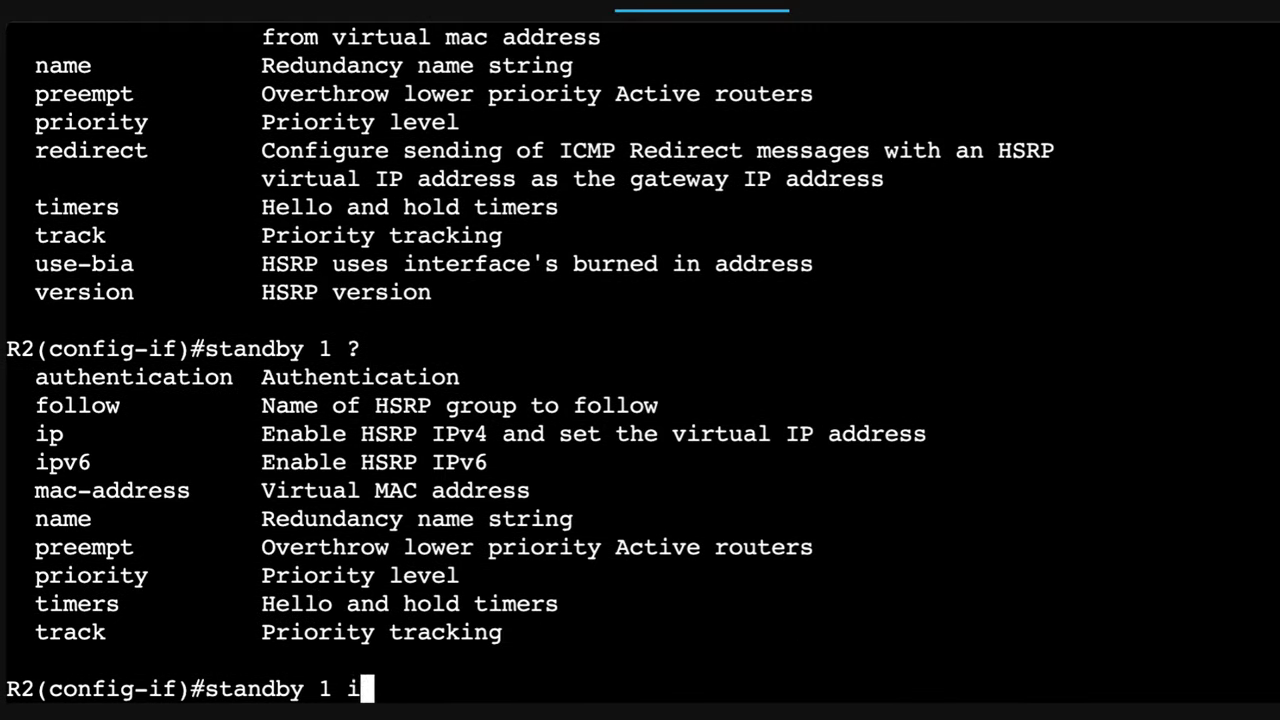
pyautogui.write('p 10')
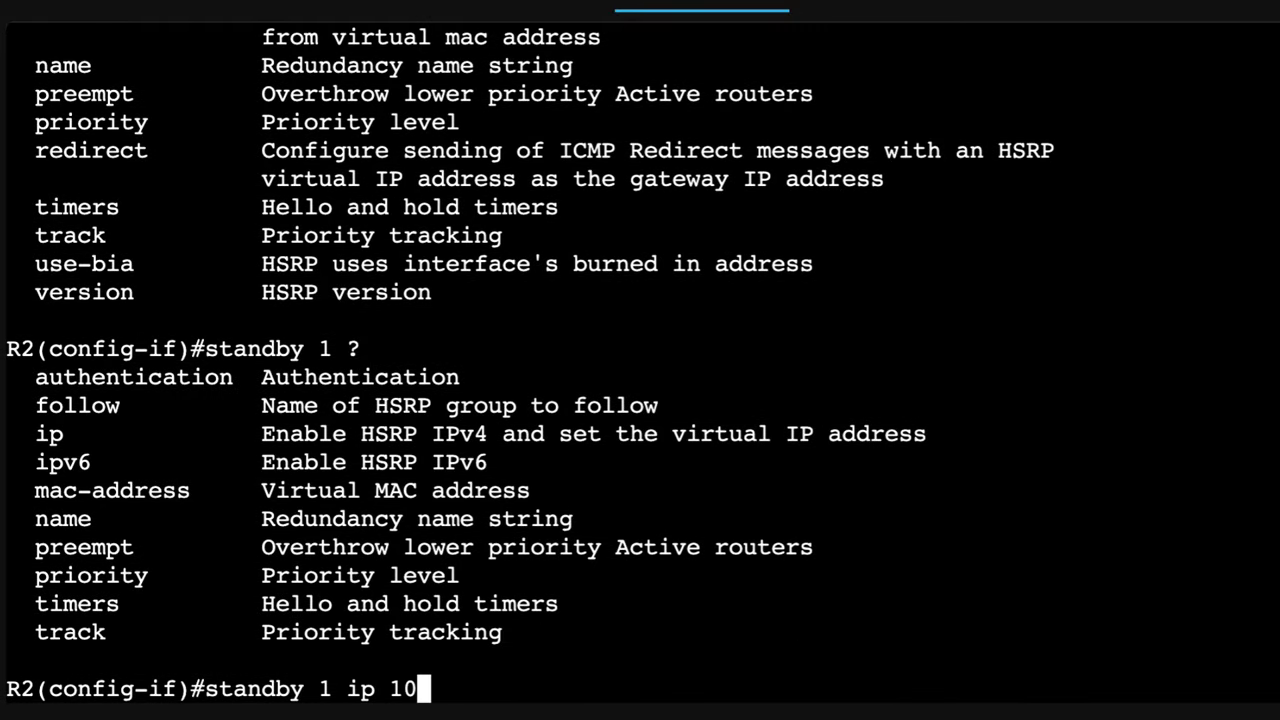
pyautogui.write('91.1.254')
pyautogui.press('Return')
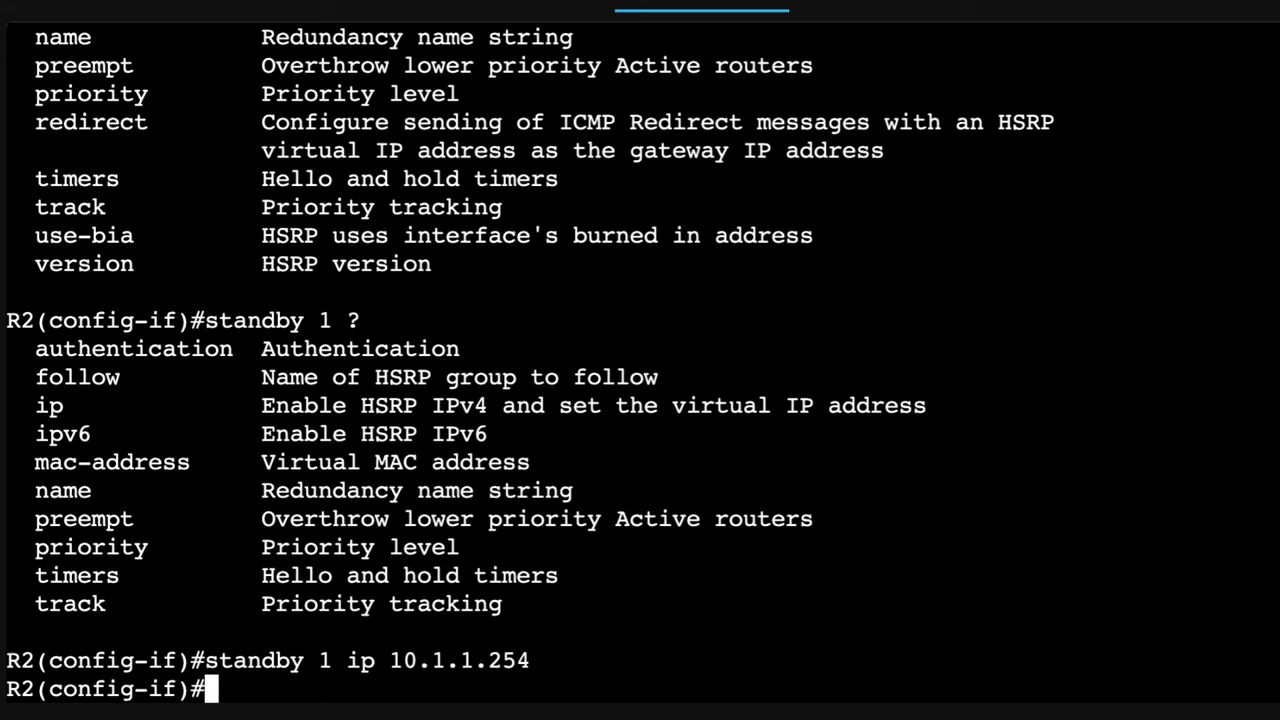
pyautogui.write('end')
pyautogui.press('Return')
# Step: Run show standby on R2, noting active router 10.1.1.251 and state Listen
pyautogui.write('sho')
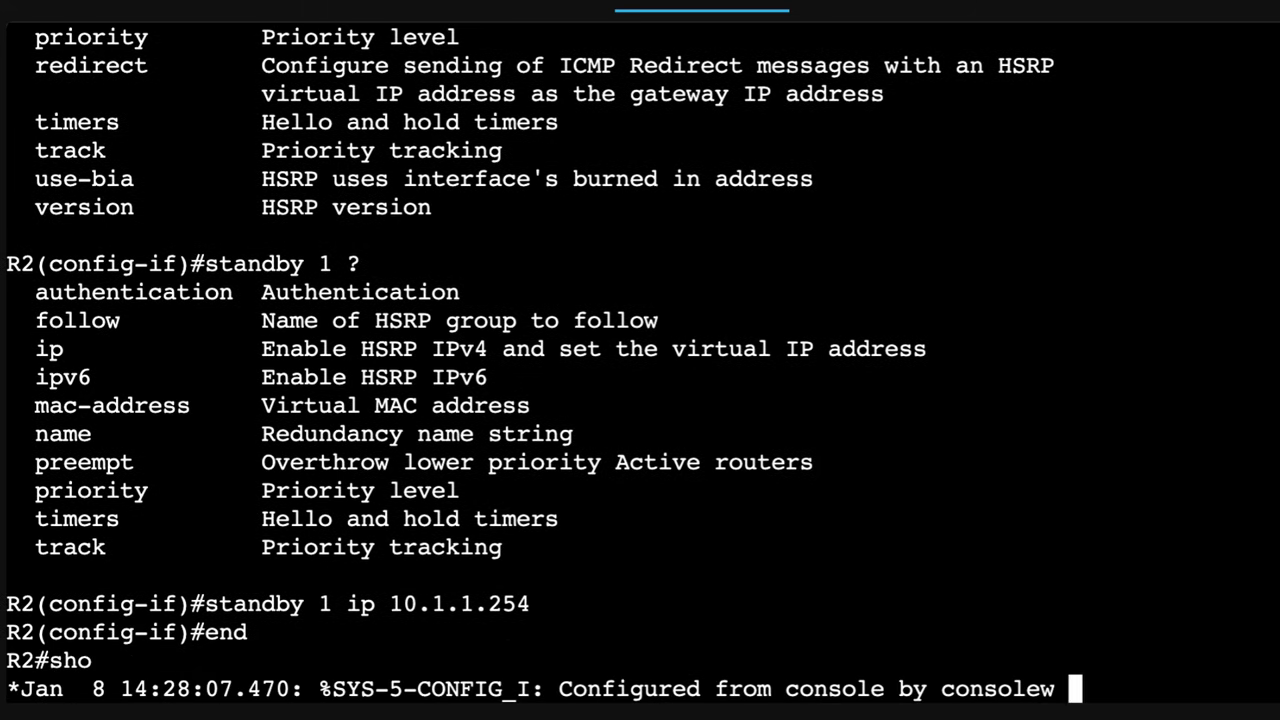
pyautogui.write('w stan')
pyautogui.press('Tab')
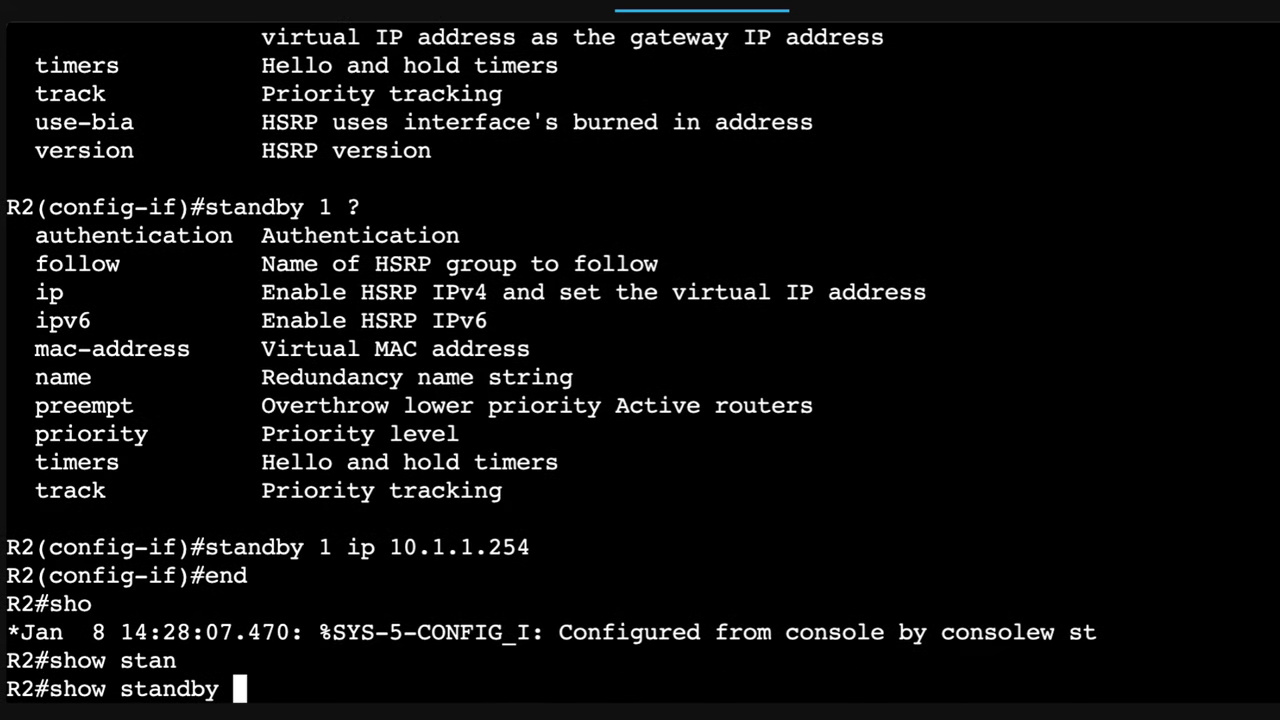
pyautogui.press('Return')
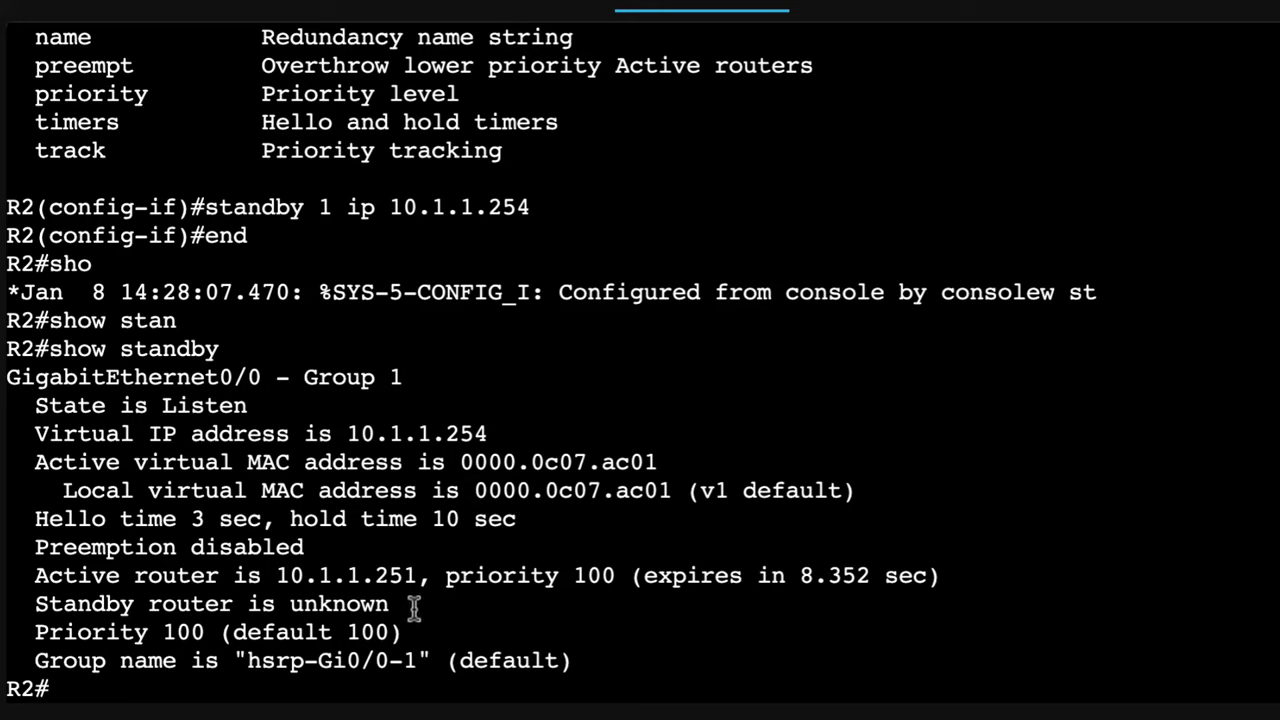
pyautogui.moveTo(22, 575); pyautogui.dragTo(968, 575)
pyautogui.moveTo(442, 604); pyautogui.dragTo(10, 580)
pyautogui.click(470, 348)
pyautogui.moveTo(258, 406); pyautogui.dragTo(5, 406)
# Step: Recheck R2's HSRP status, showing state Speak and the transition to Standby
pyautogui.write('show standby')
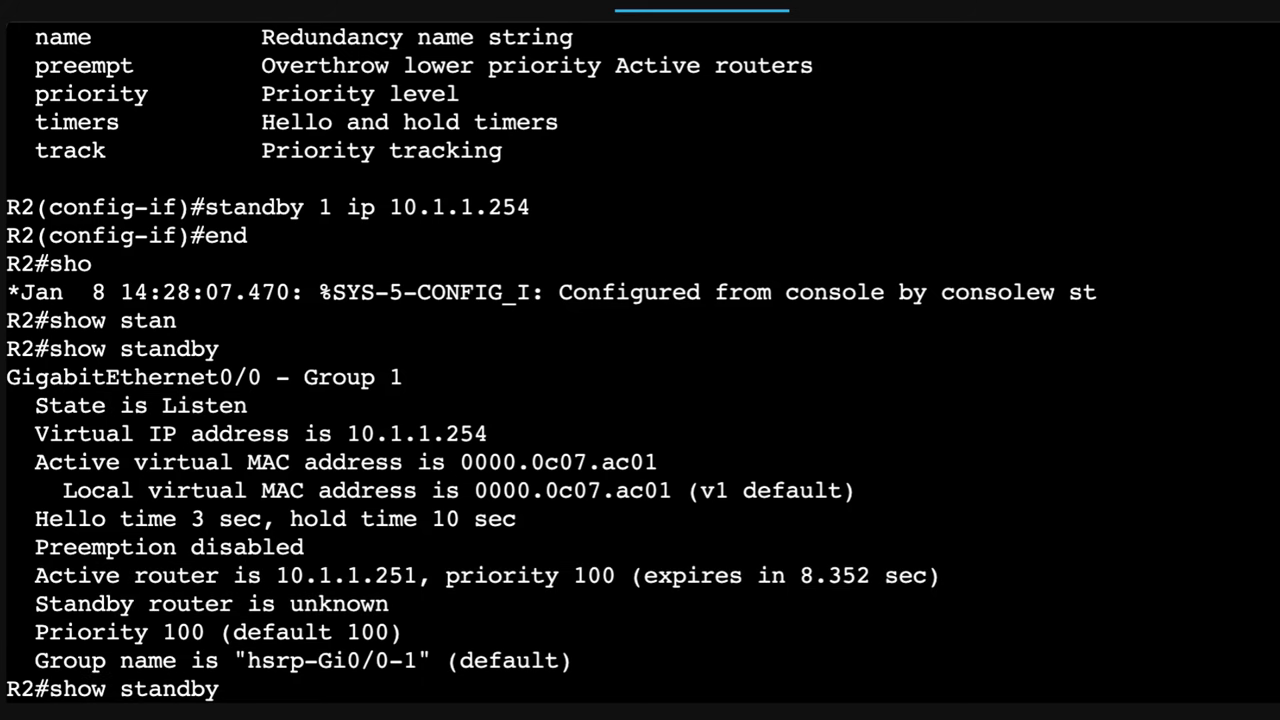
pyautogui.press('Return')
pyautogui.moveTo(262, 404); pyautogui.dragTo(4, 378)
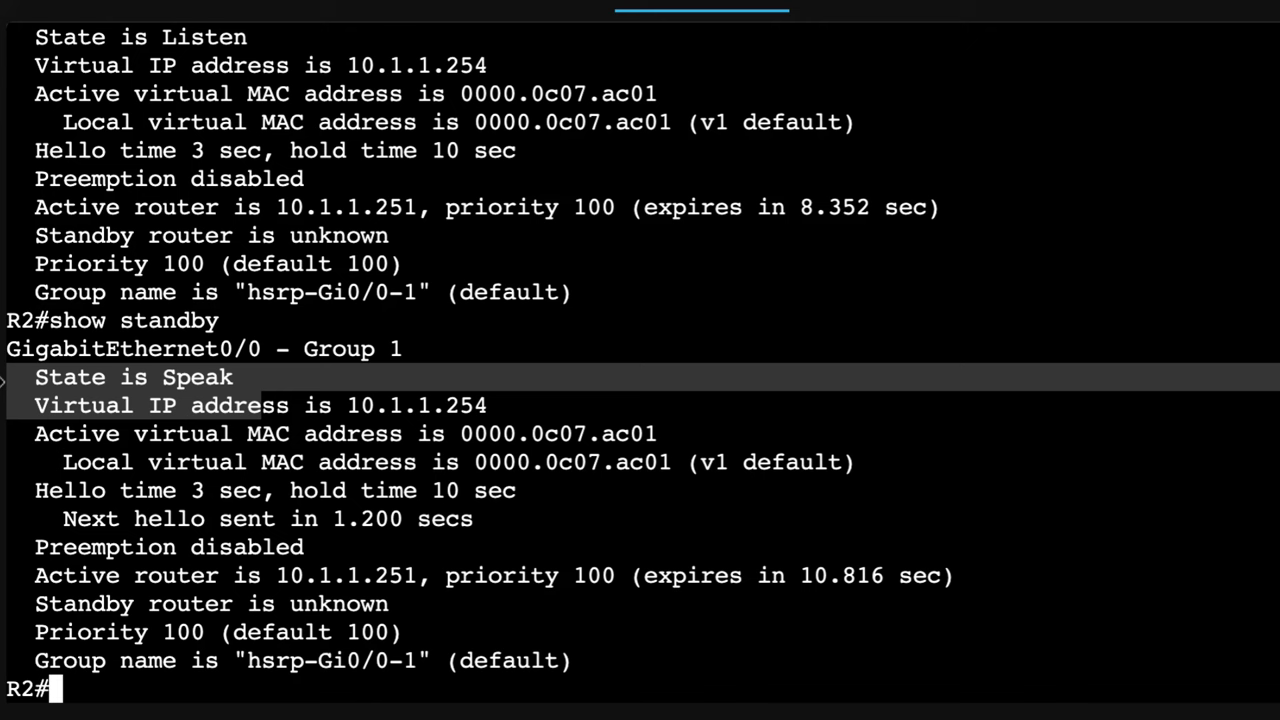
pyautogui.click(280, 380)
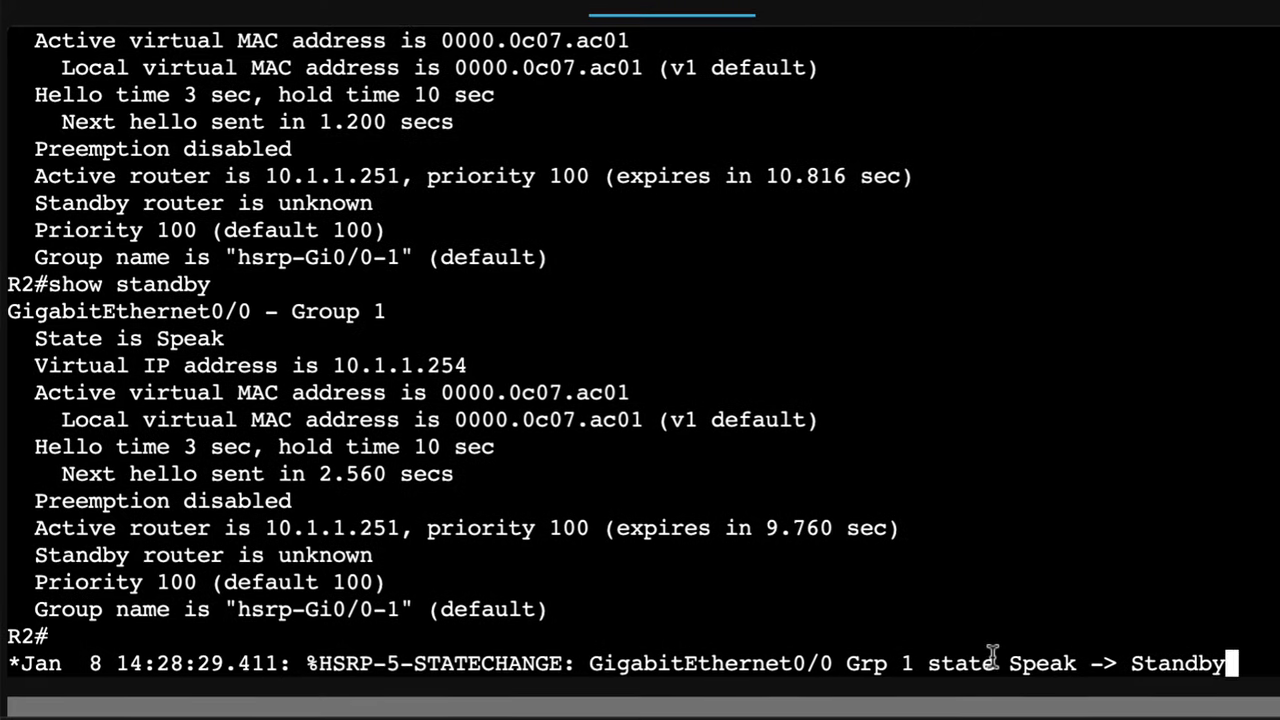
pyautogui.moveTo(995, 662); pyautogui.dragTo(1226, 662)
# Step: Confirm R2 is now Standby, with active router 10.1.1.251 and standby router local
pyautogui.write('show standby')
pyautogui.press('Return')
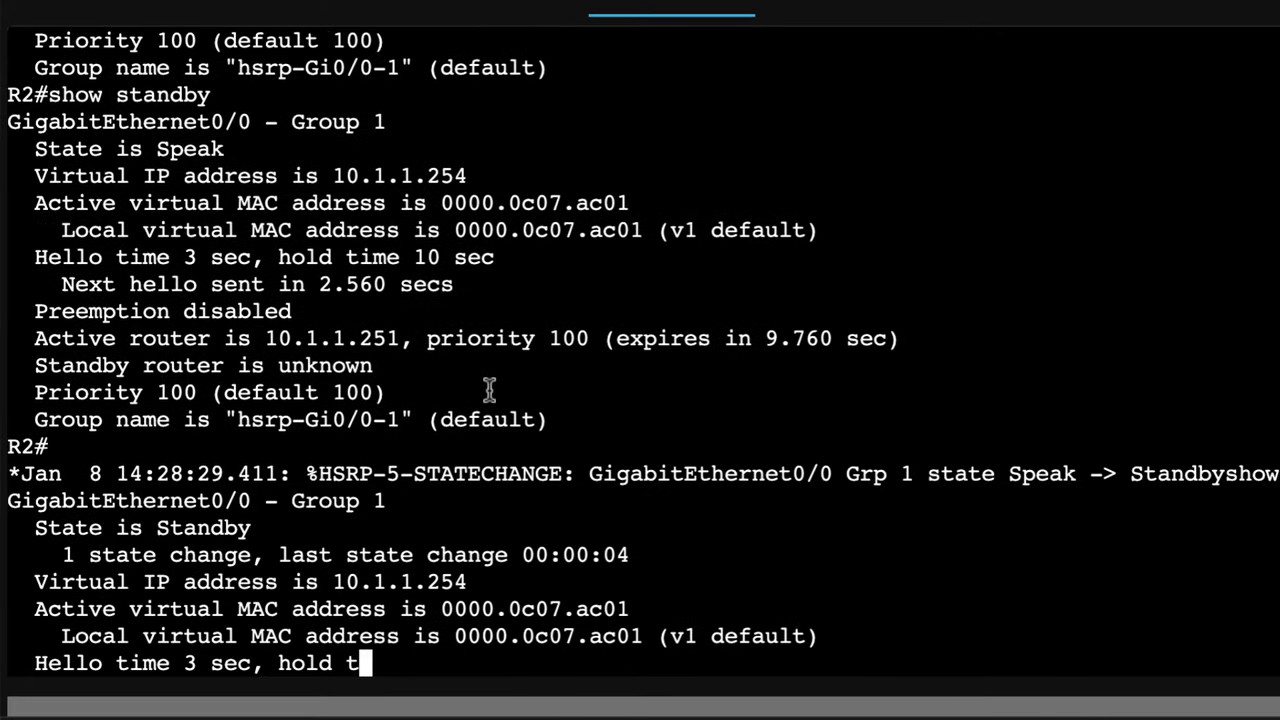
pyautogui.moveTo(268, 340); pyautogui.dragTo(6, 340)
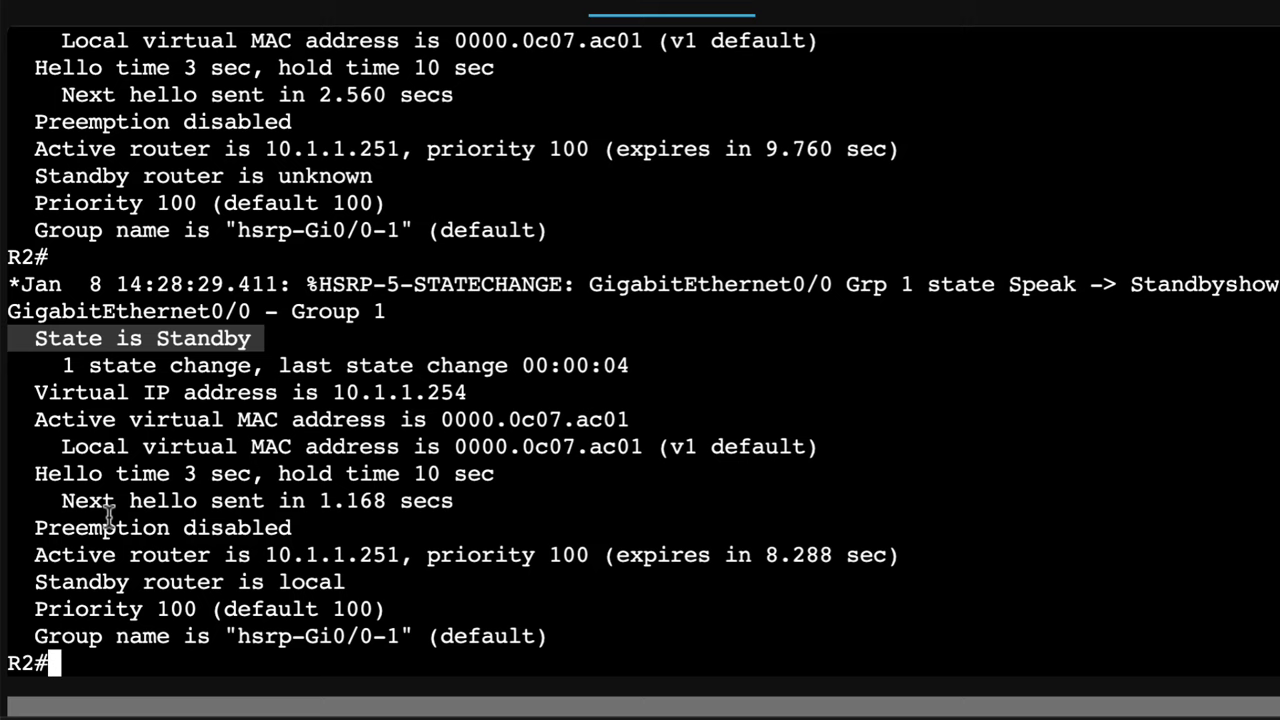
pyautogui.moveTo(33, 566); pyautogui.dragTo(1022, 556)
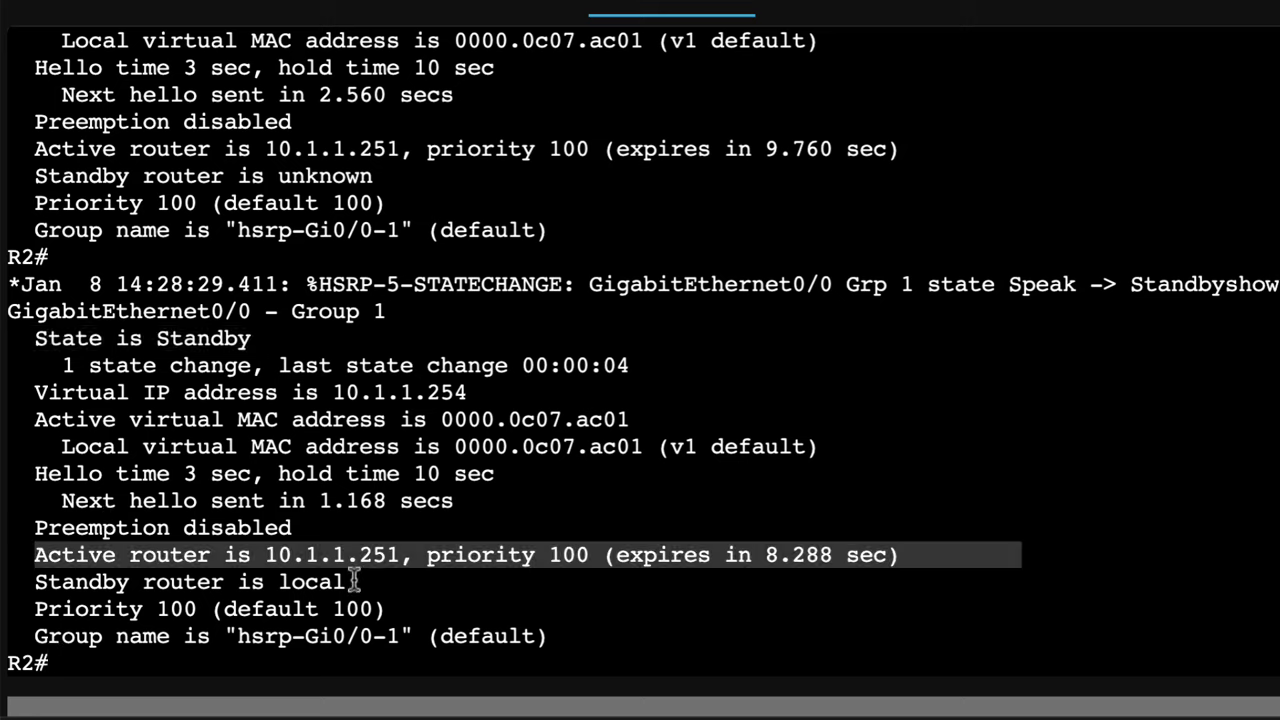
pyautogui.moveTo(354, 581); pyautogui.dragTo(16, 582)
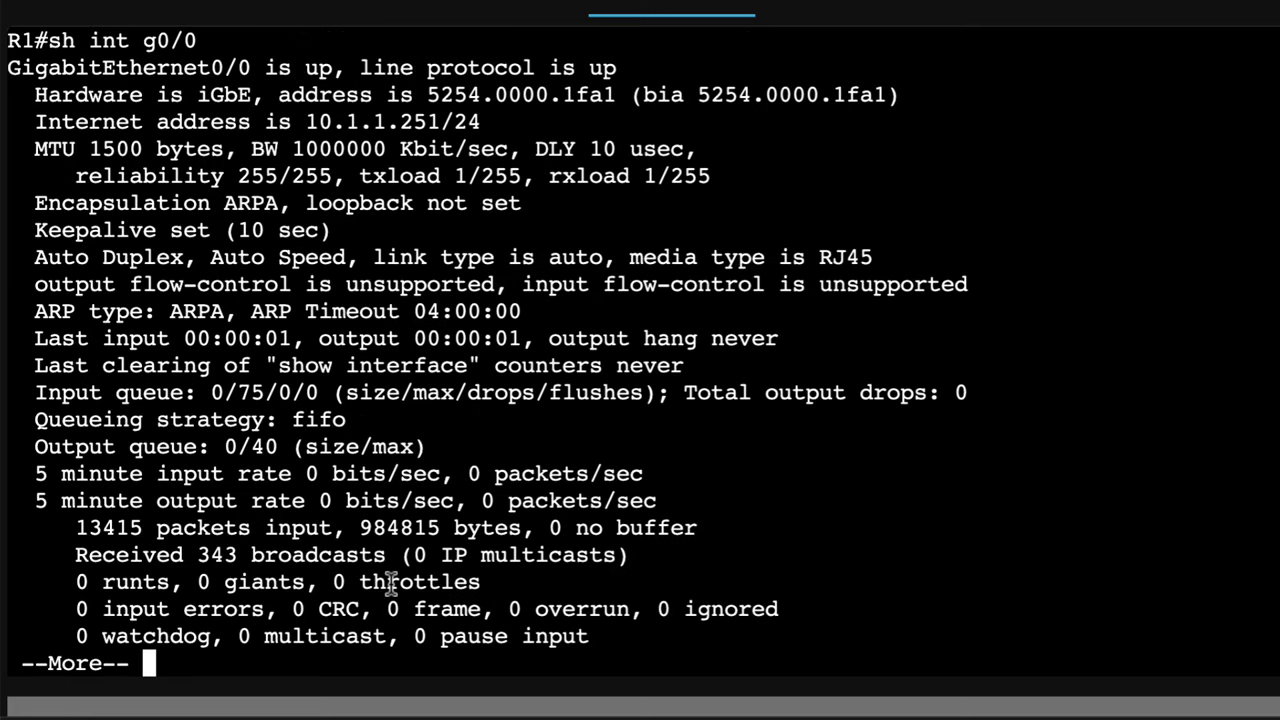
# Step: Quit the pager and run show standby on R1, highlighting R1 as the active router
pyautogui.write('qshow sta')
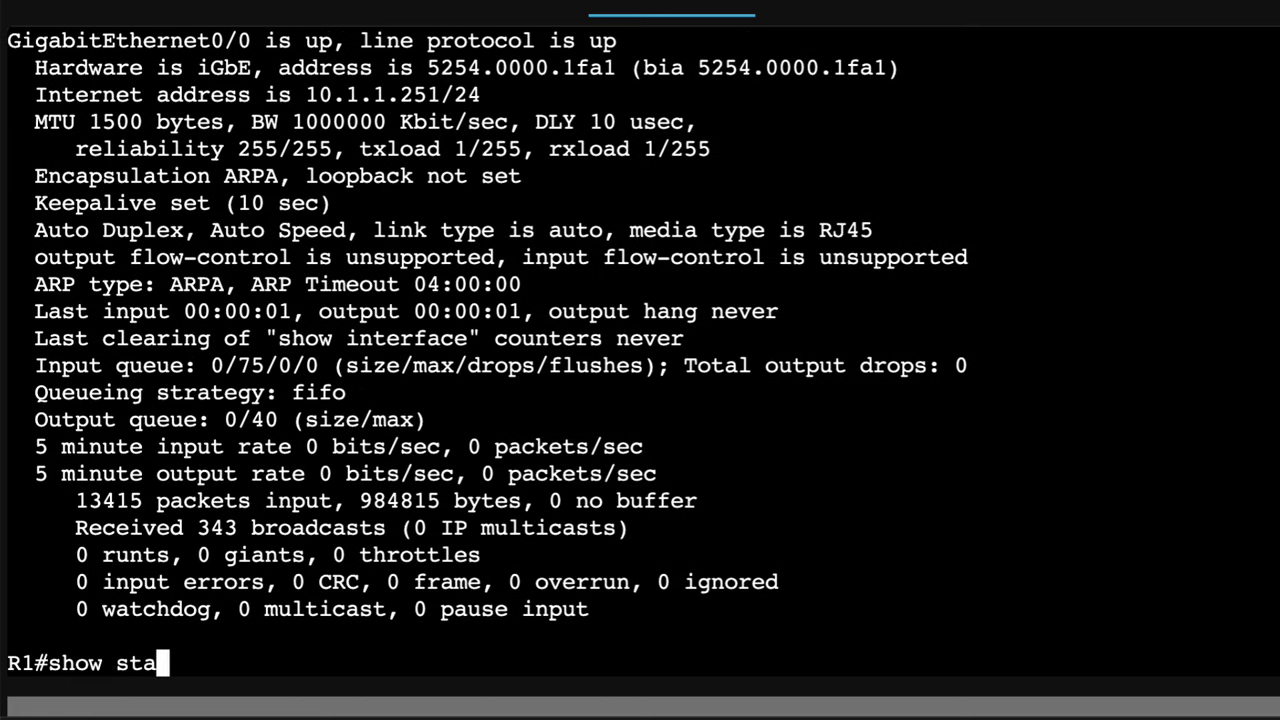
pyautogui.press('Tab')
pyautogui.write('ndby')
pyautogui.press('Return')
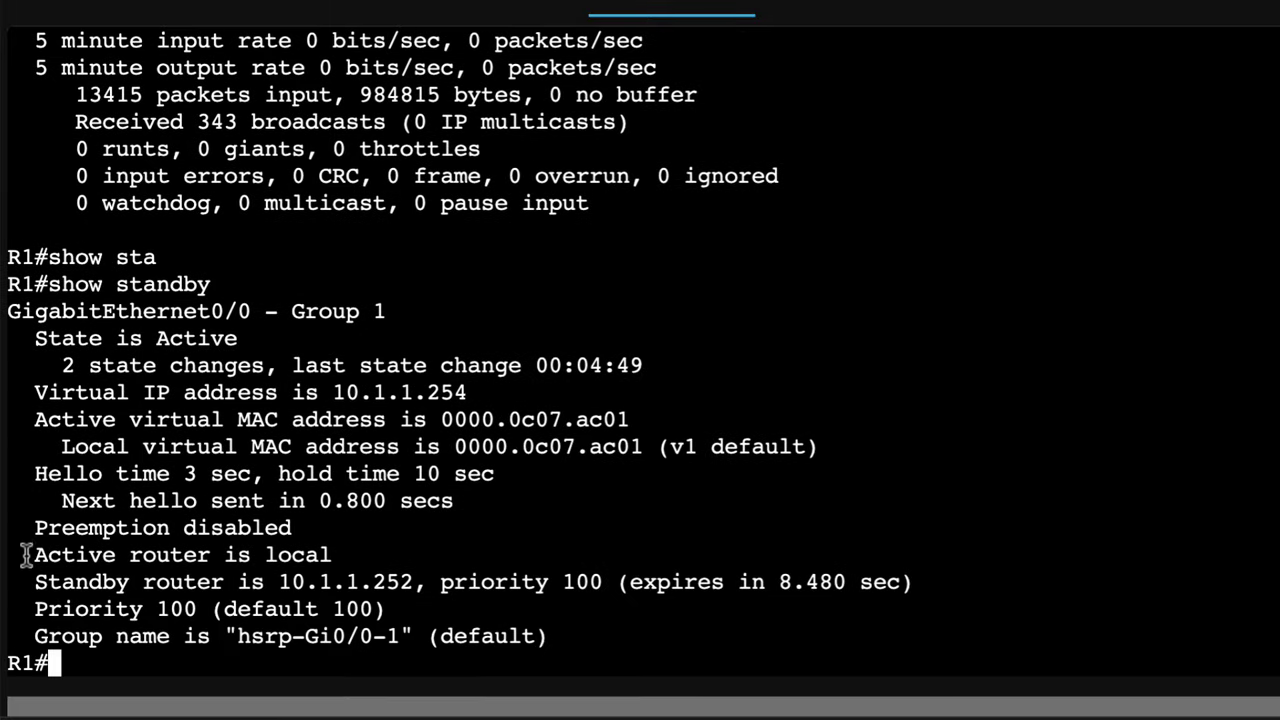
pyautogui.moveTo(27, 555); pyautogui.dragTo(978, 589)
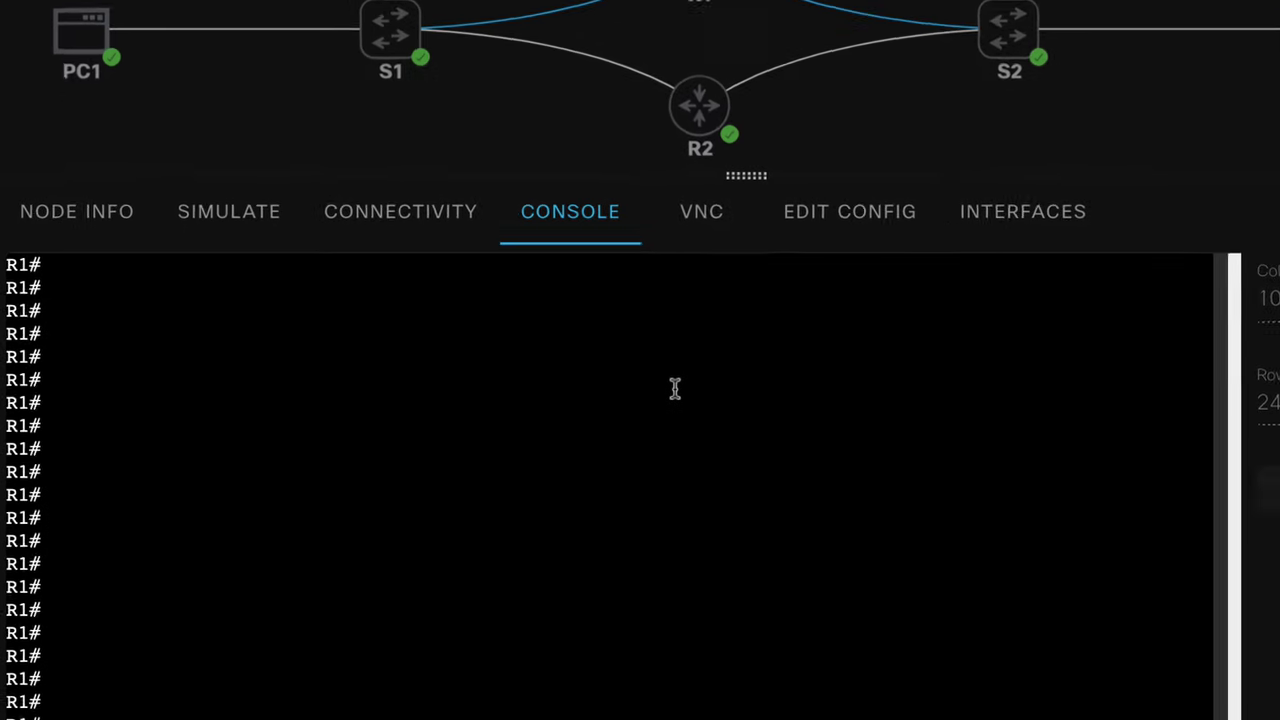
# Step: Display R1's g0/0 running config, noting the standby 1 ip 10.1.1.254 line
pyautogui.write('sh run int g')
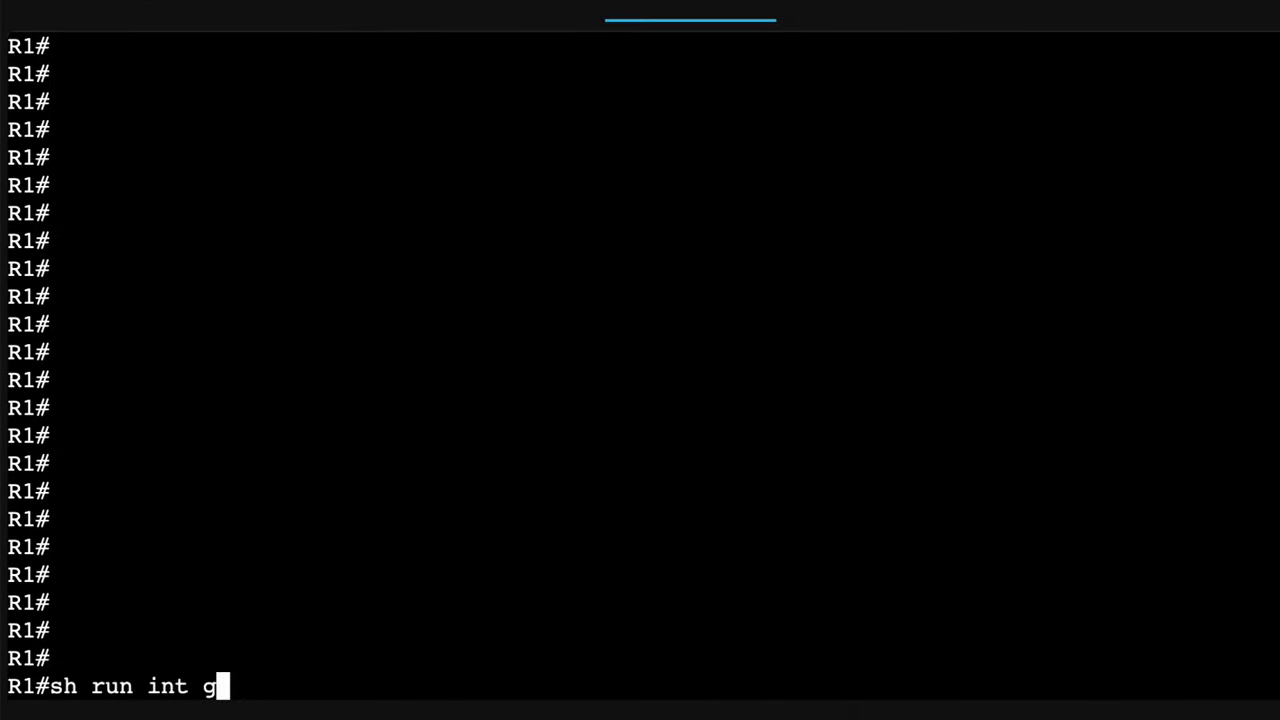
pyautogui.write('0/0')
pyautogui.press('Return')
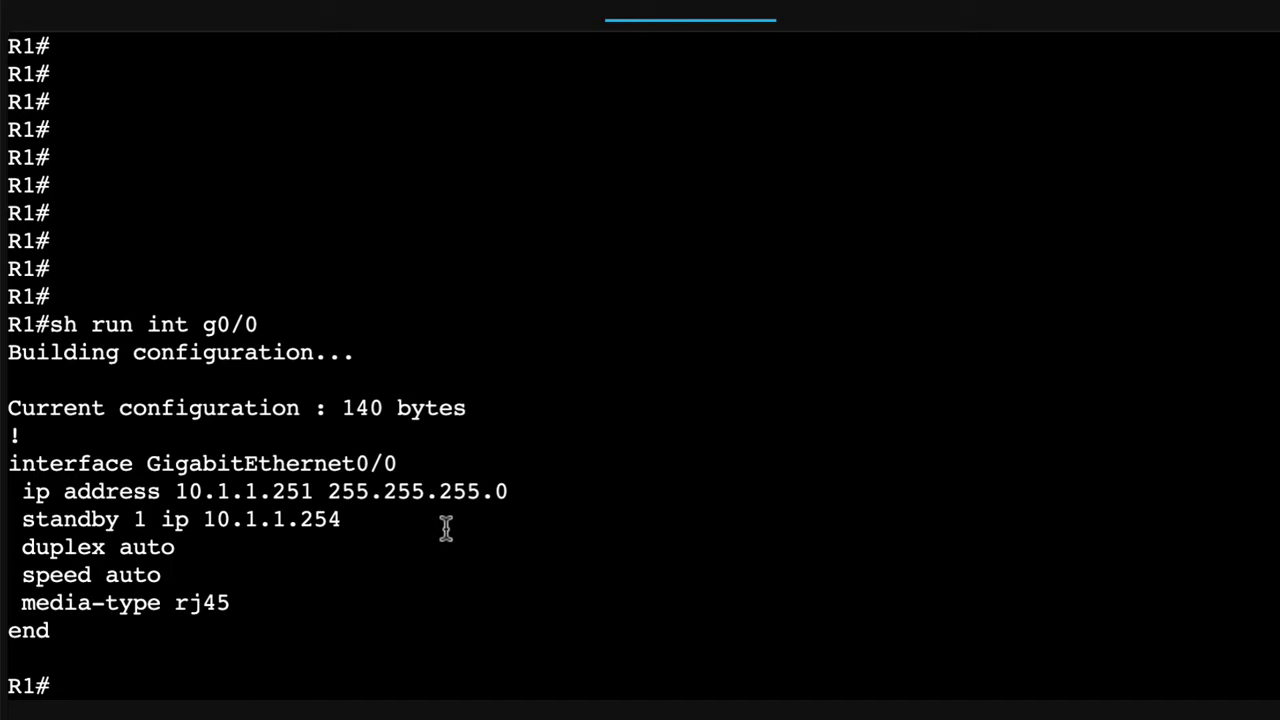
pyautogui.moveTo(438, 520); pyautogui.dragTo(16, 520)
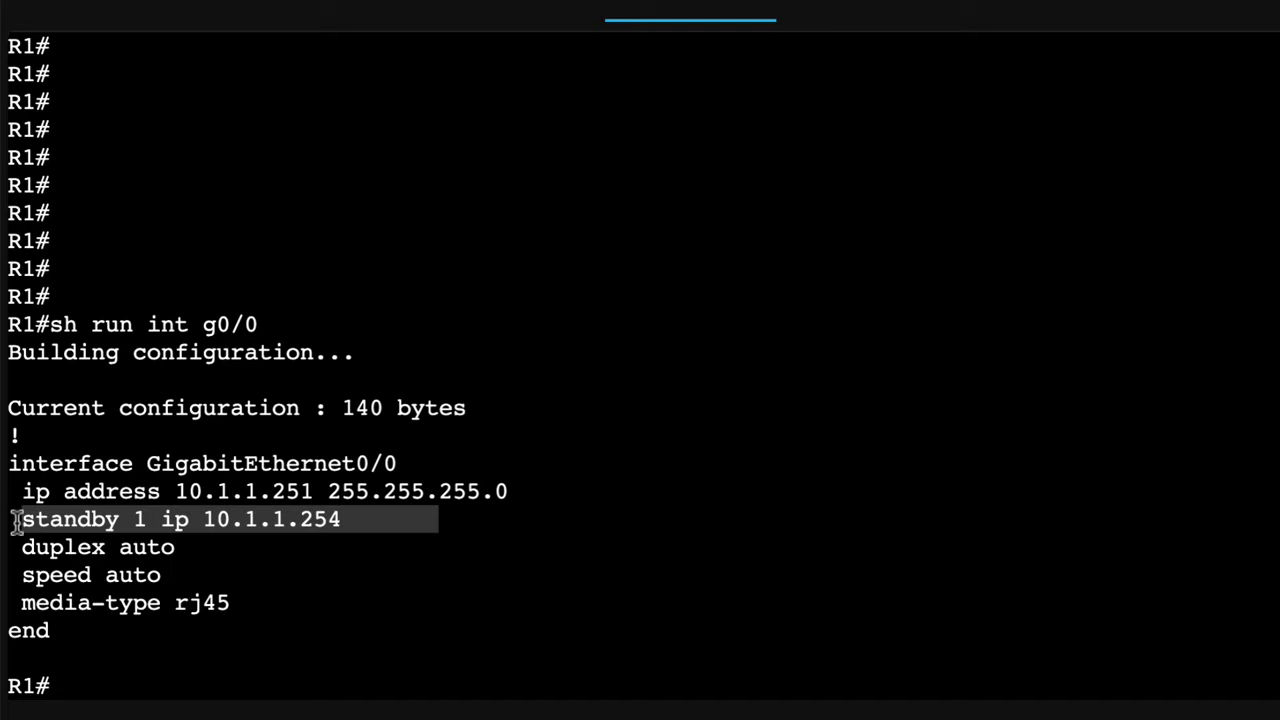
# Step: Review R1's show standby: Group 1 Active, active router local, standby 10.1.1.252, priority 100
pyautogui.write('show standby g0/0')
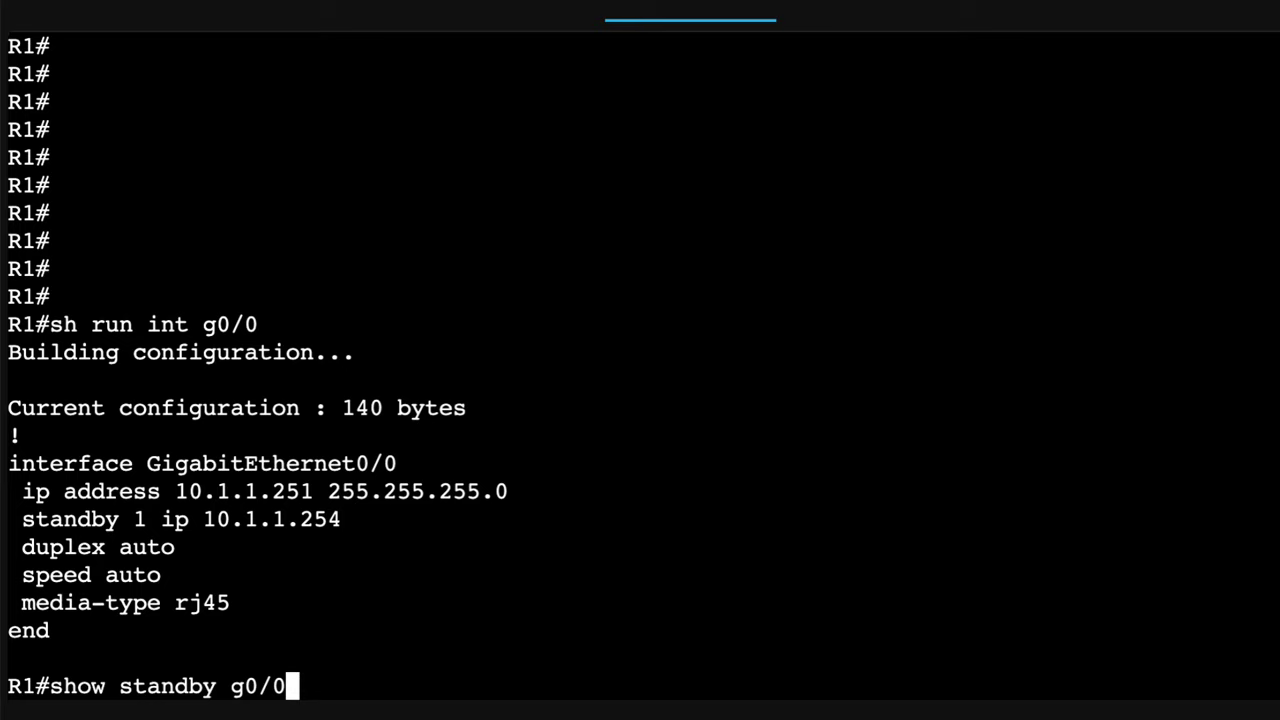
pyautogui.press('Return')
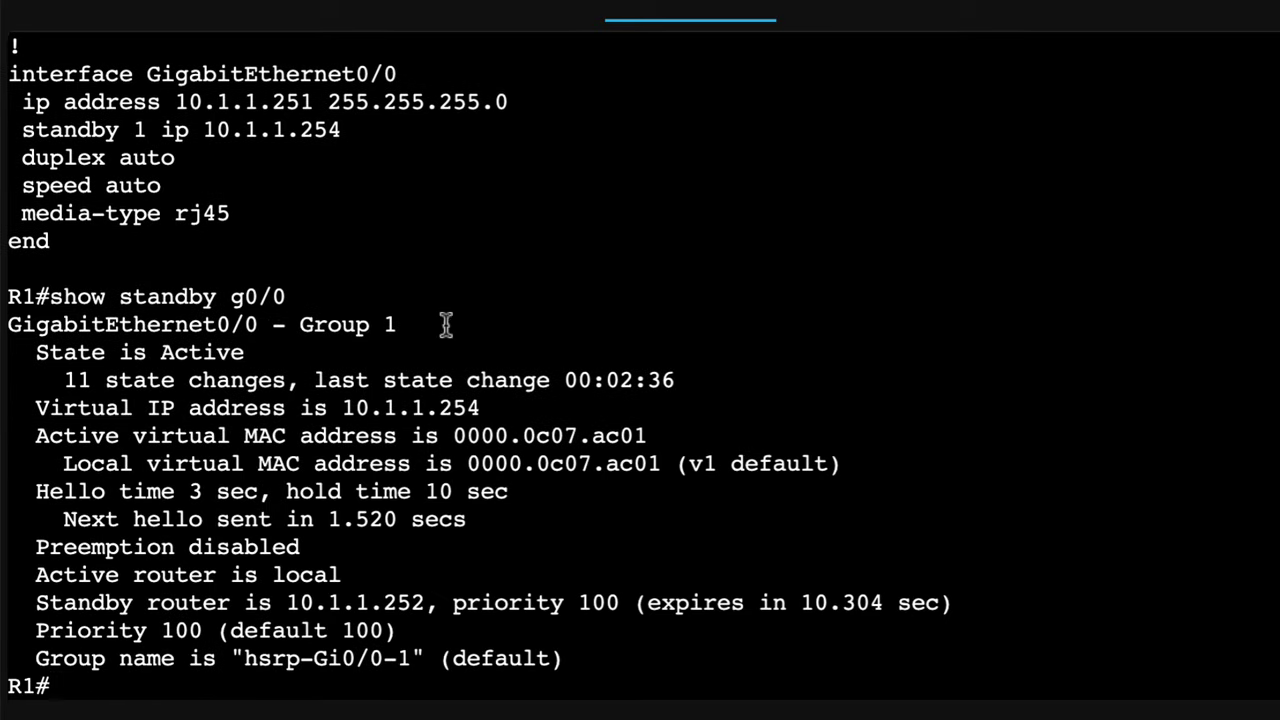
pyautogui.moveTo(452, 318); pyautogui.dragTo(10, 325)
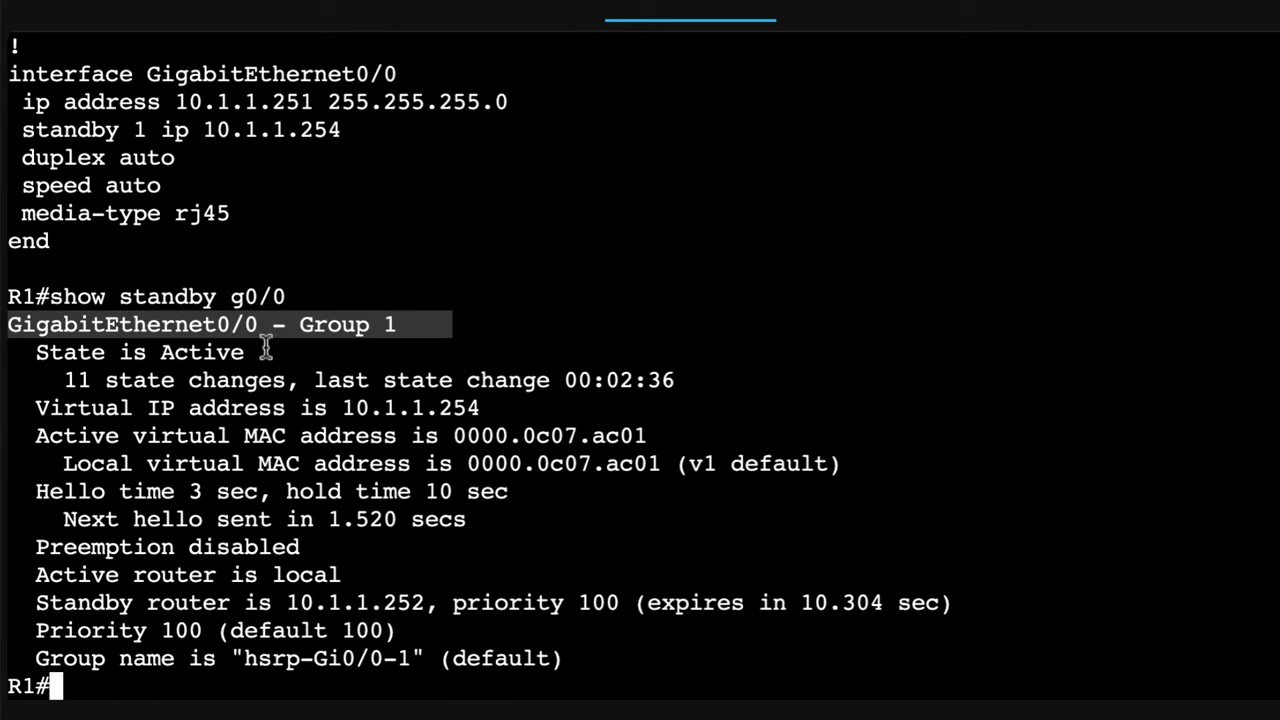
pyautogui.moveTo(266, 346); pyautogui.dragTo(8, 352)
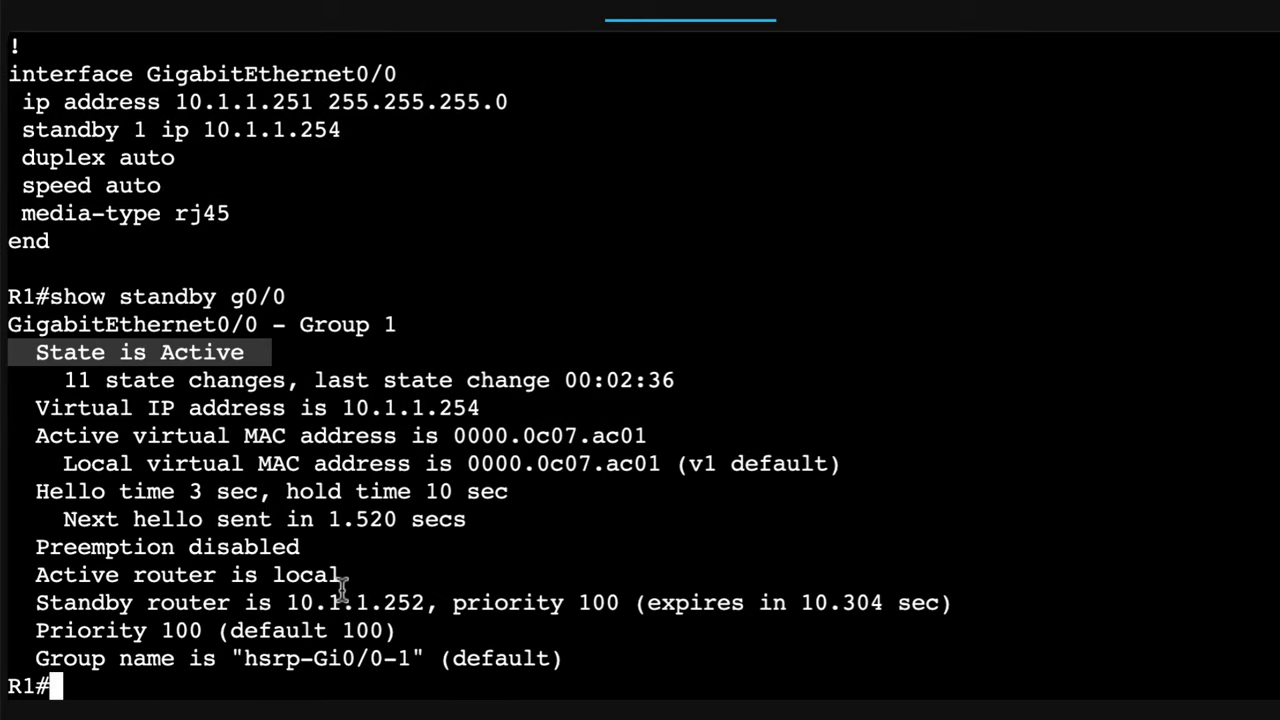
pyautogui.moveTo(342, 580); pyautogui.dragTo(8, 576)
pyautogui.moveTo(438, 604); pyautogui.dragTo(8, 604)
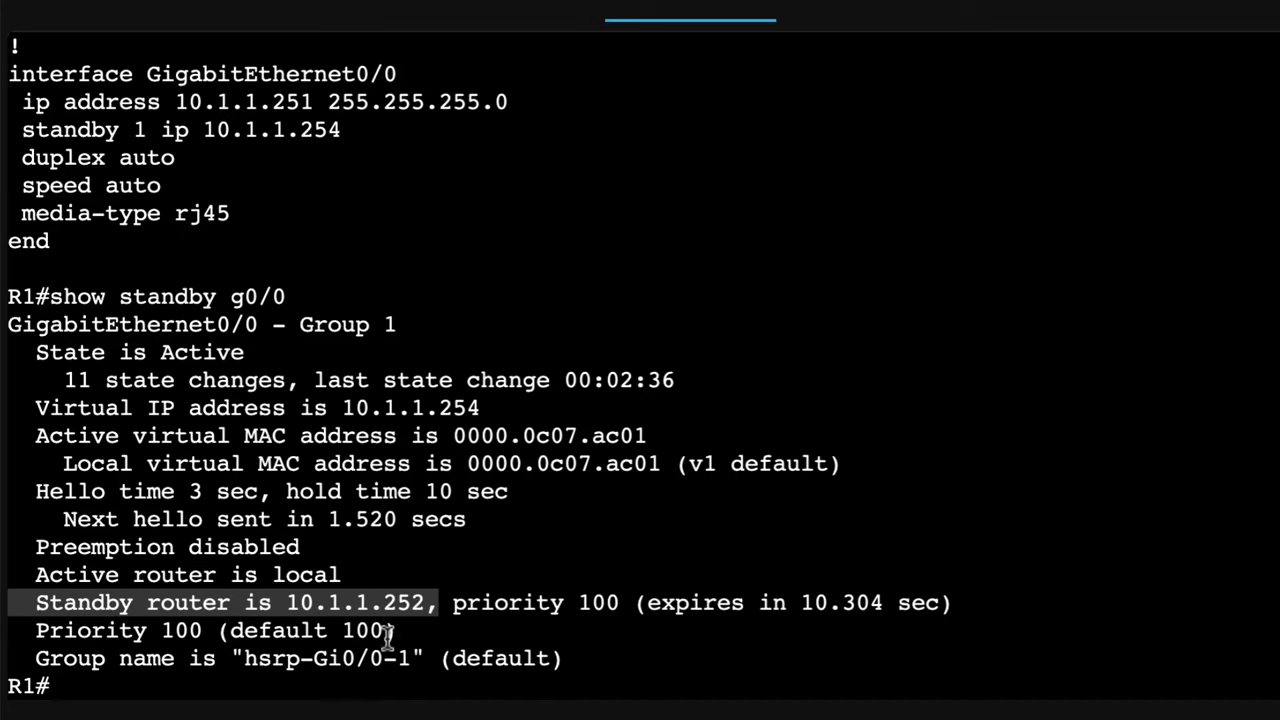
pyautogui.moveTo(392, 633); pyautogui.dragTo(24, 631)
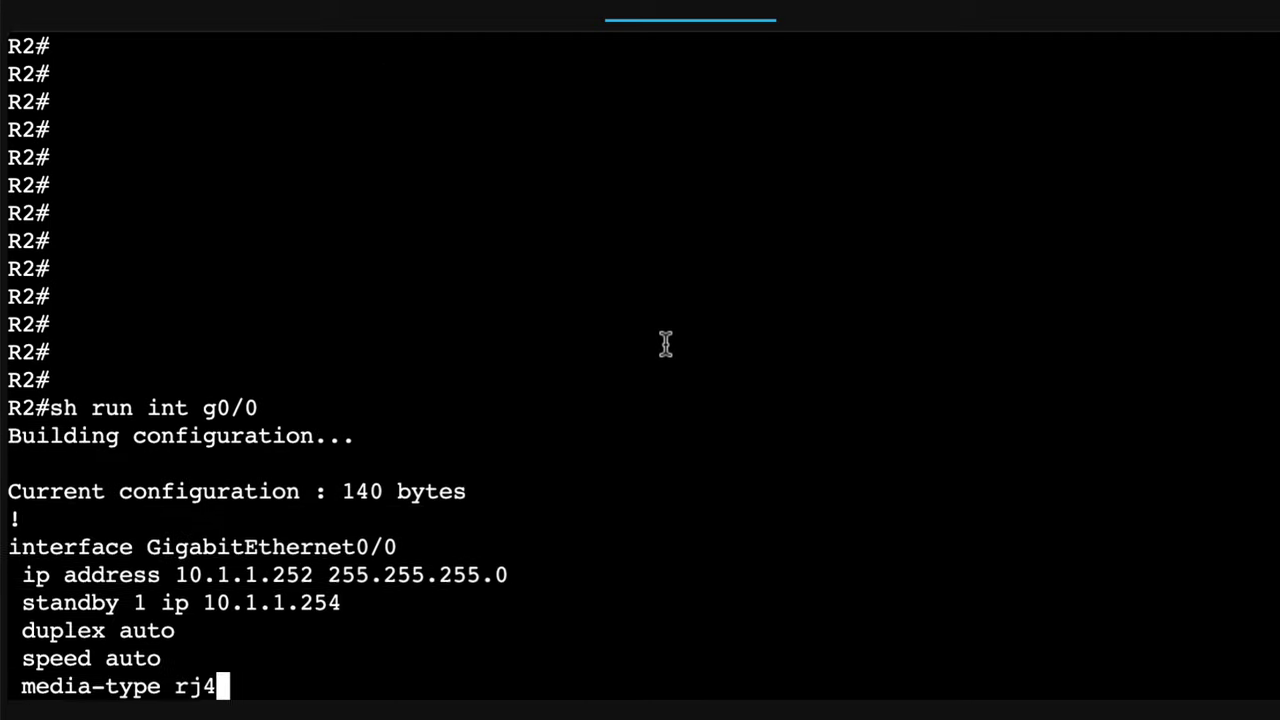
# Step: Verify on R2 that it is Standby for group 1 with 10.1.1.251 active at priority 100
pyautogui.moveTo(352, 519); pyautogui.dragTo(8, 519)
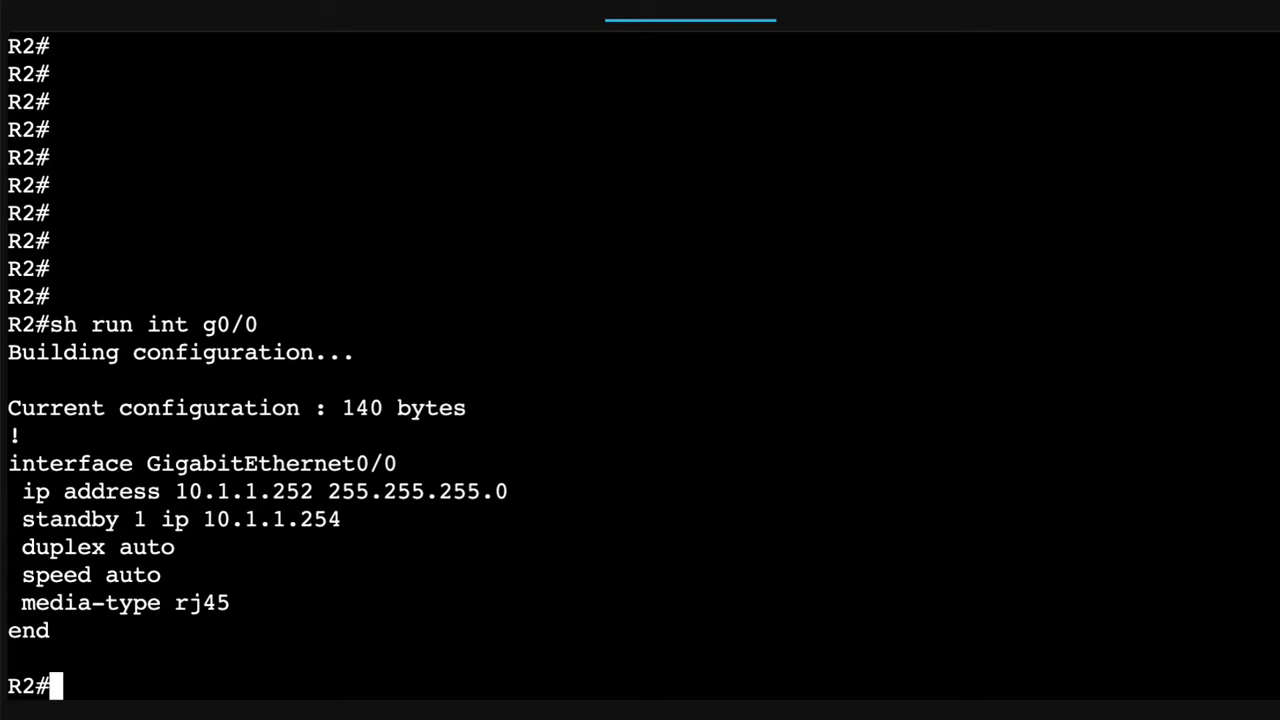
pyautogui.write('show stan')
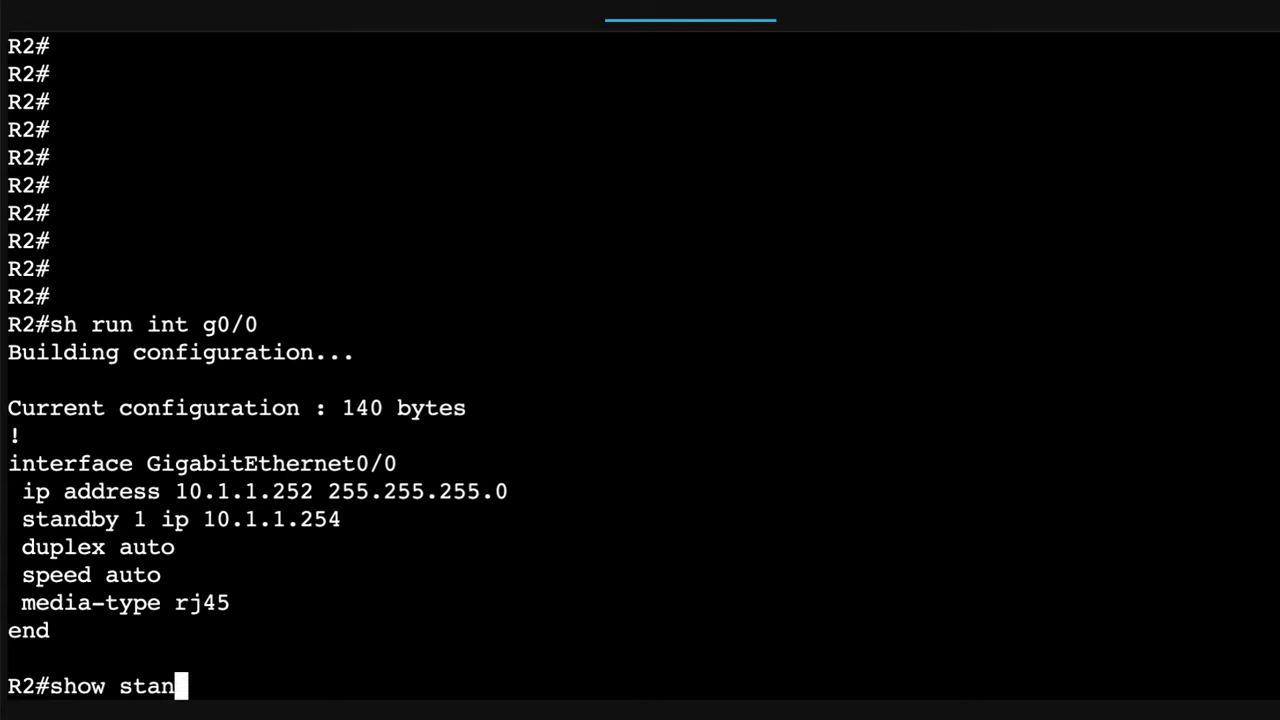
pyautogui.write('d')
pyautogui.press('Tab')
pyautogui.write('g0')
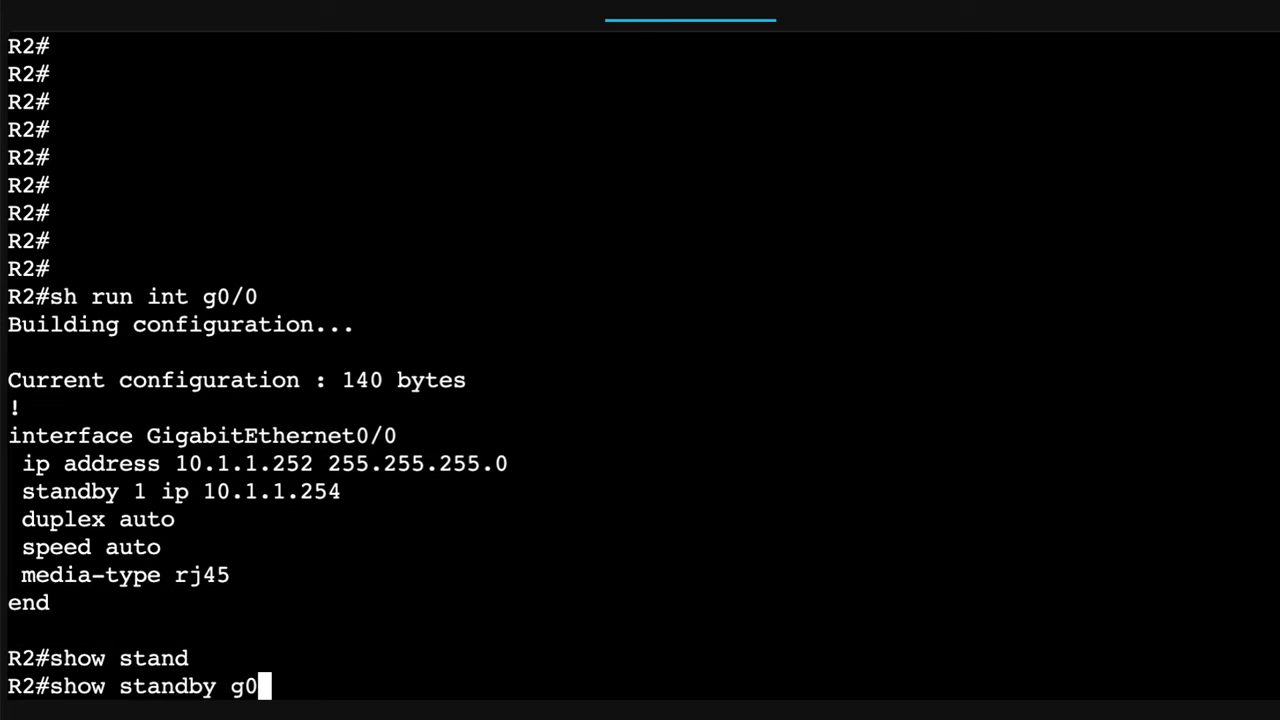
pyautogui.write('/0')
pyautogui.press('Return')
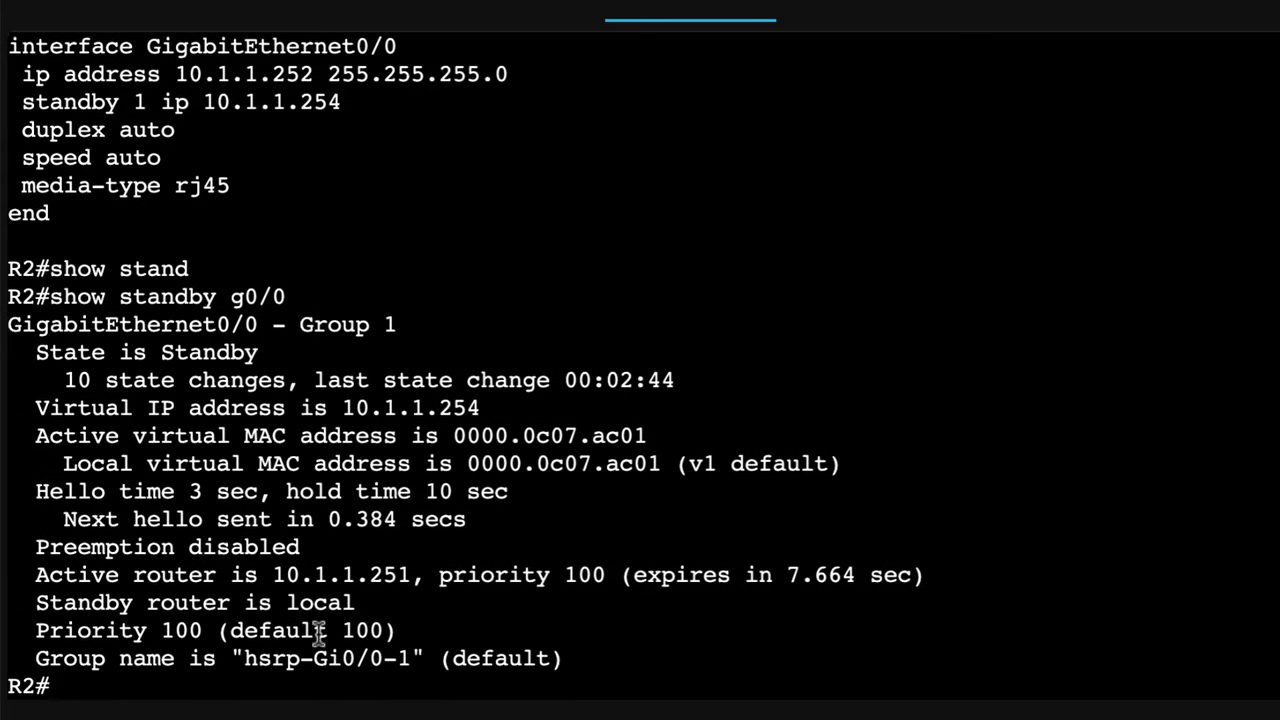
pyautogui.moveTo(33, 606); pyautogui.dragTo(443, 609)
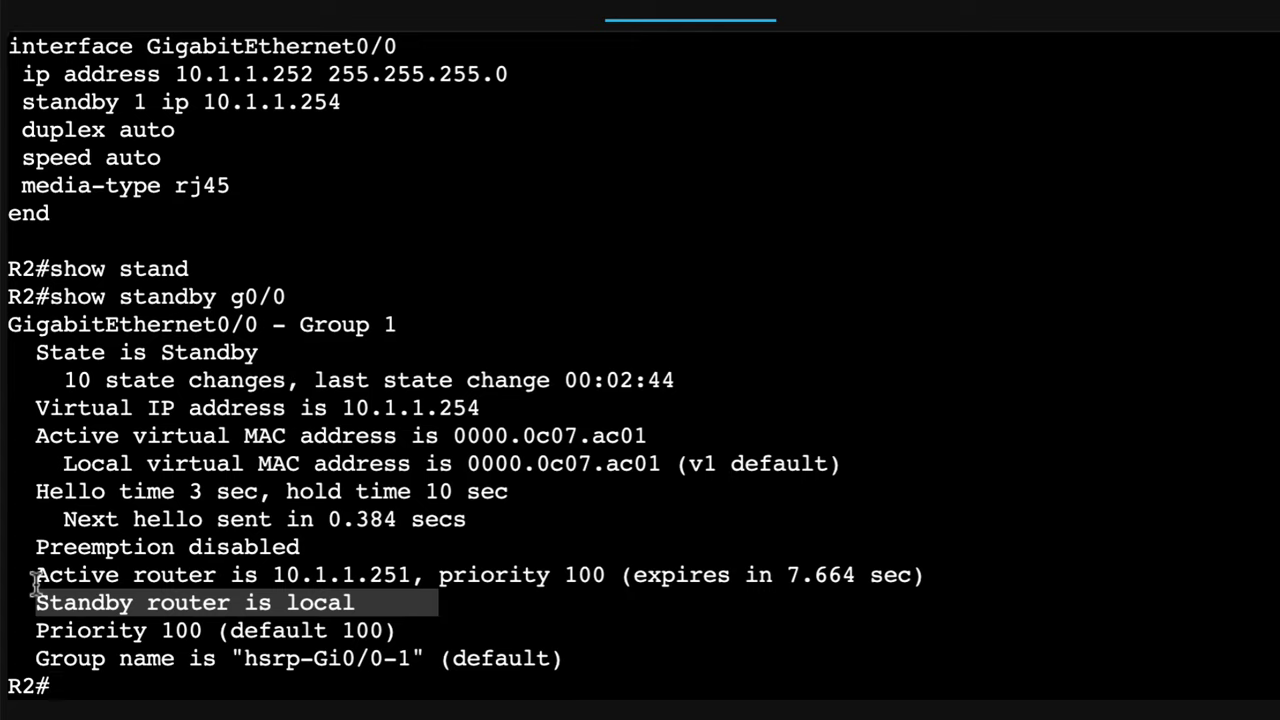
pyautogui.moveTo(33, 580); pyautogui.dragTo(636, 588)
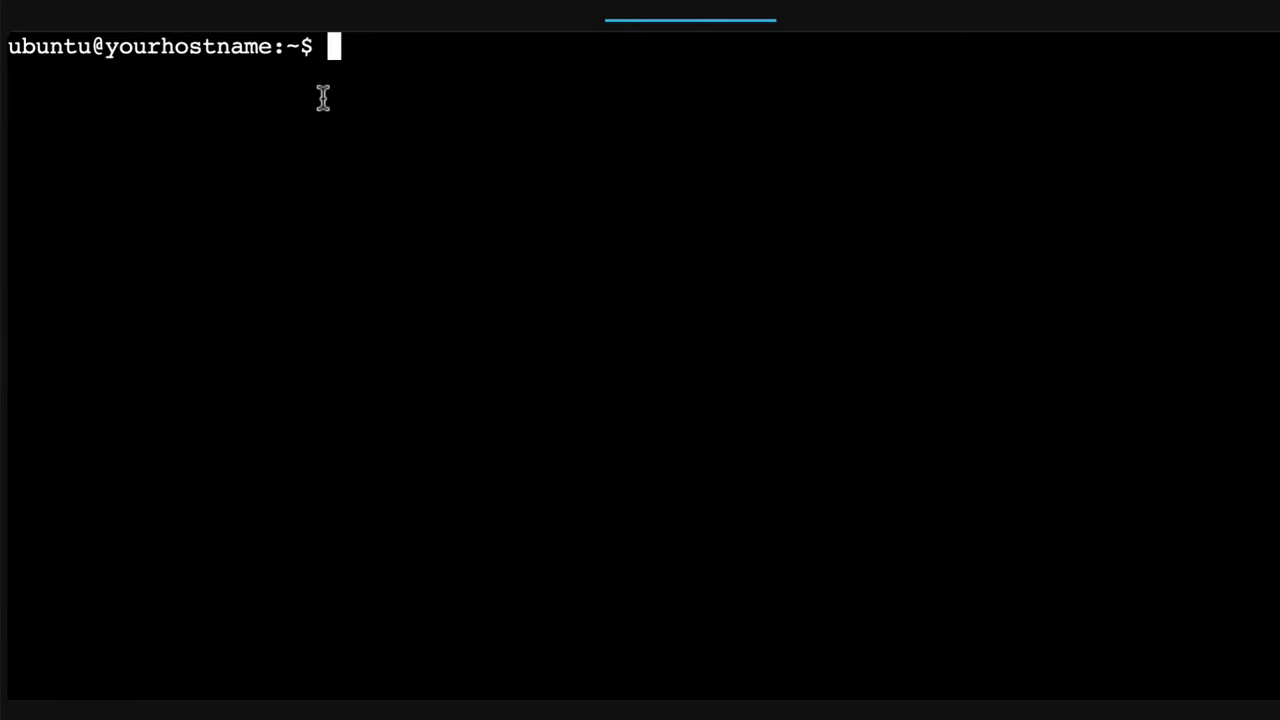
# Step: Start a continuous ping to 8.8.8.8 from Ubuntu, then shut down R1's g0/0 interface
pyautogui.write('ping 8.8.8.8')
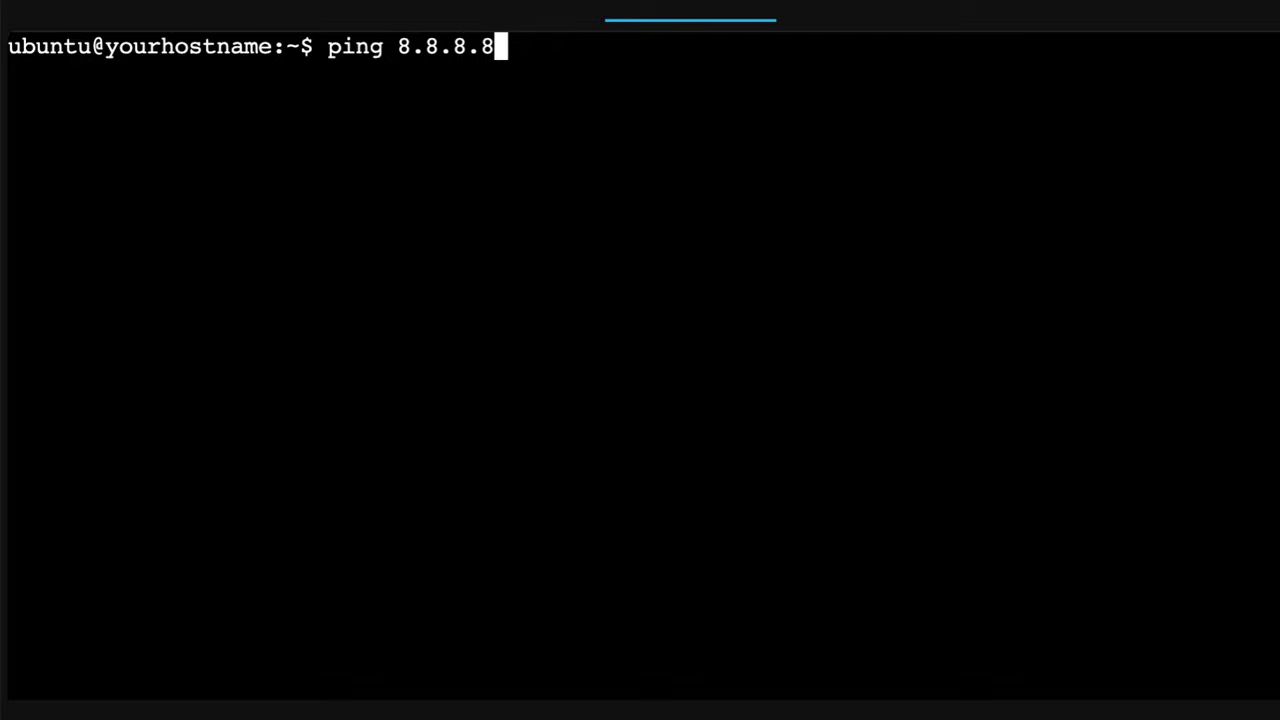
pyautogui.press('Return')
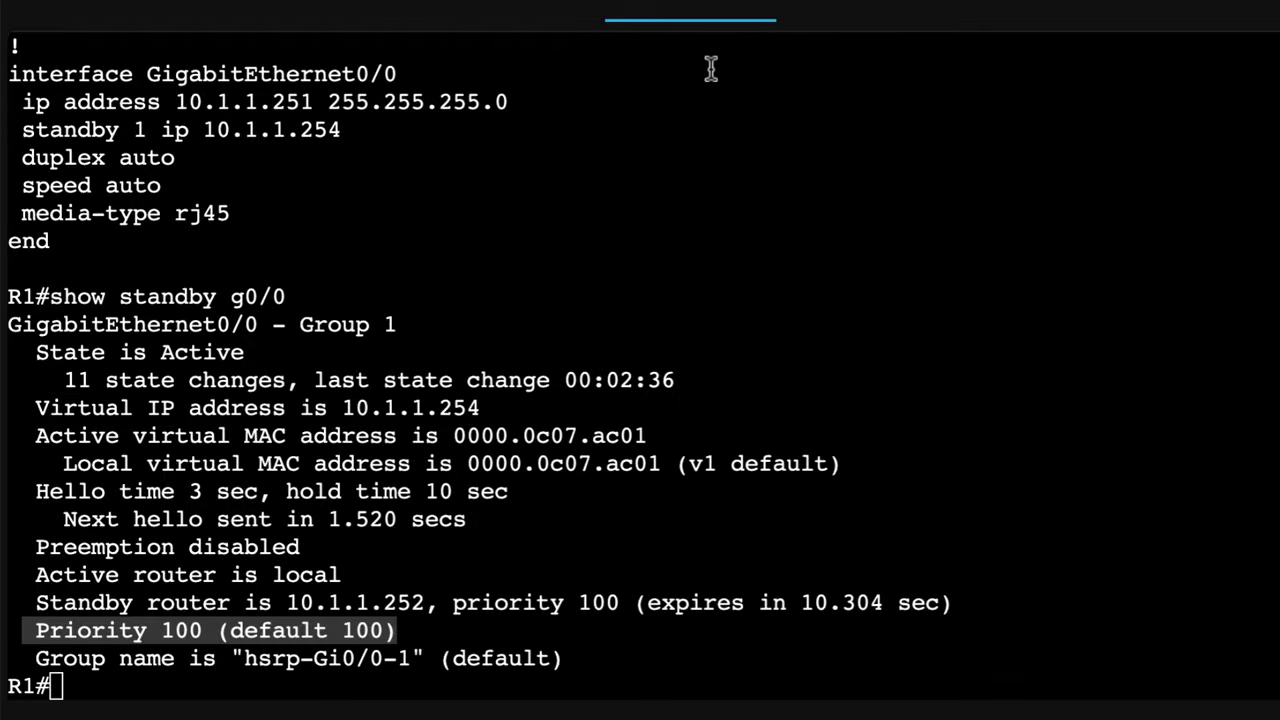
pyautogui.write('conf t')
pyautogui.press('Return')
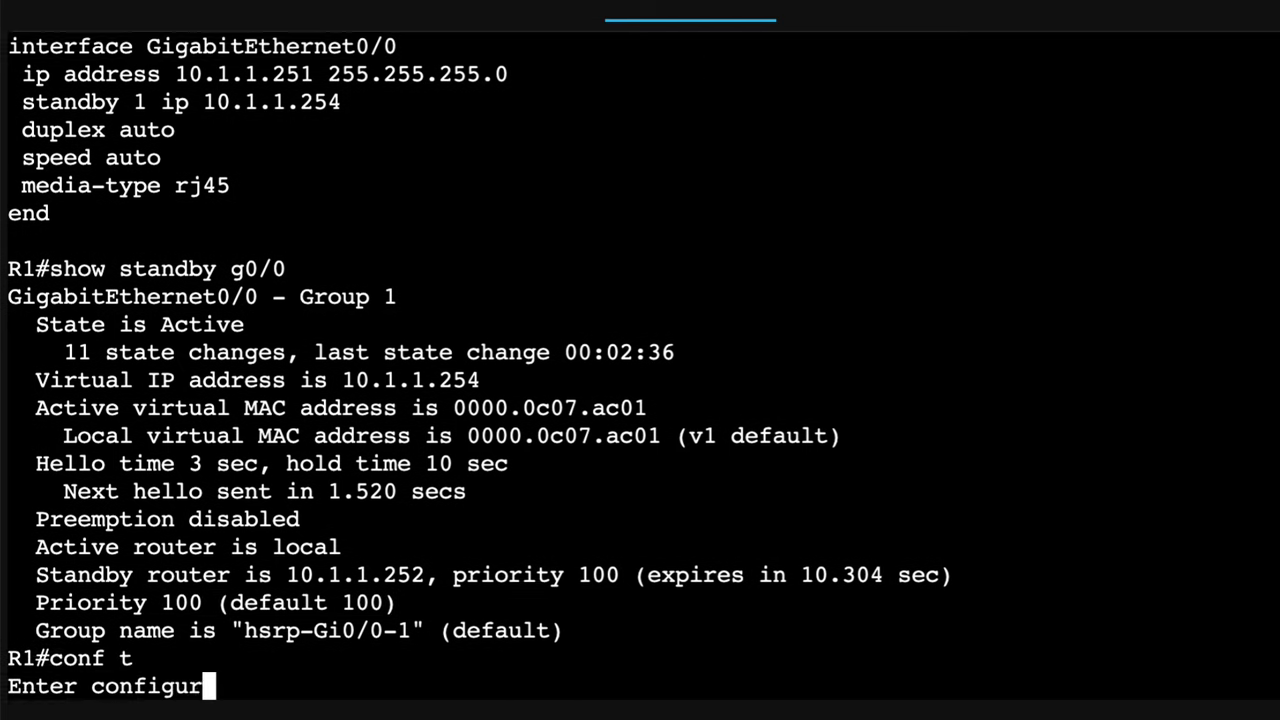
pyautogui.write('int g0/0')
pyautogui.press('Return')
pyautogui.write('shut')
pyautogui.press('Return')
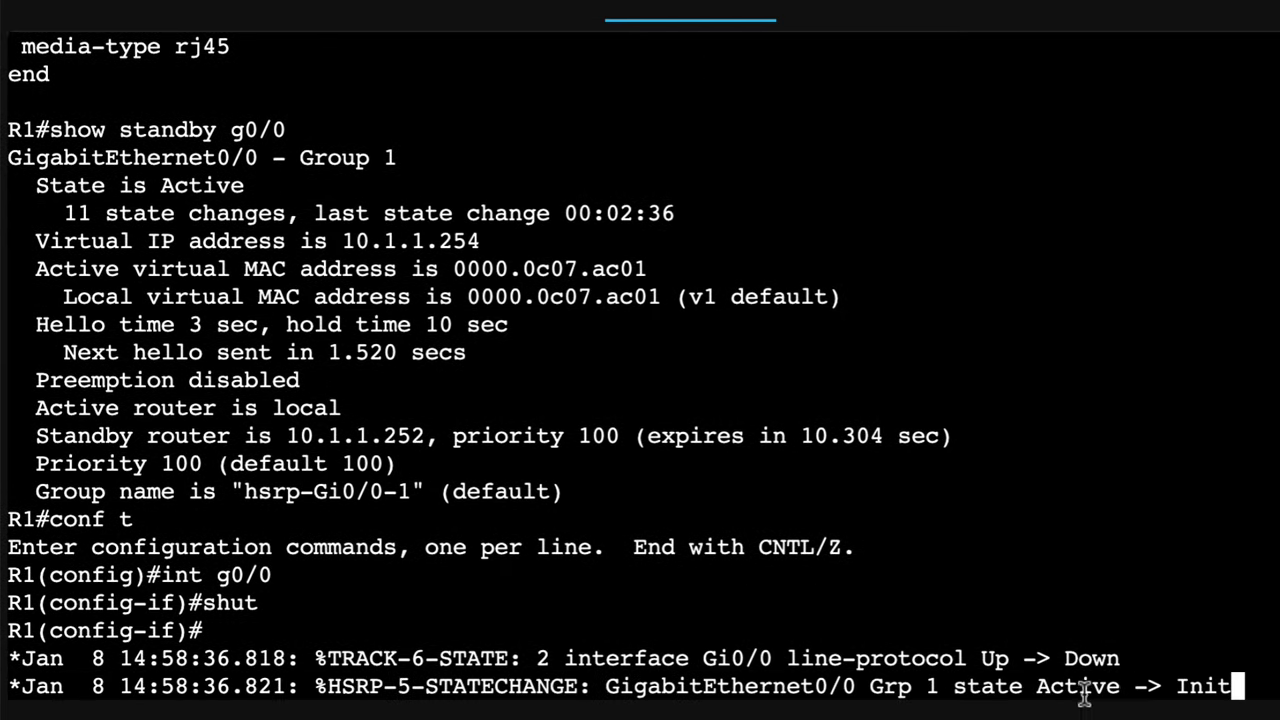
# Step: Stop the ping and review the HSRP state-change logs and the missing icmp_seq 10 reply
pyautogui.moveTo(1255, 580); pyautogui.dragTo(820, 552)
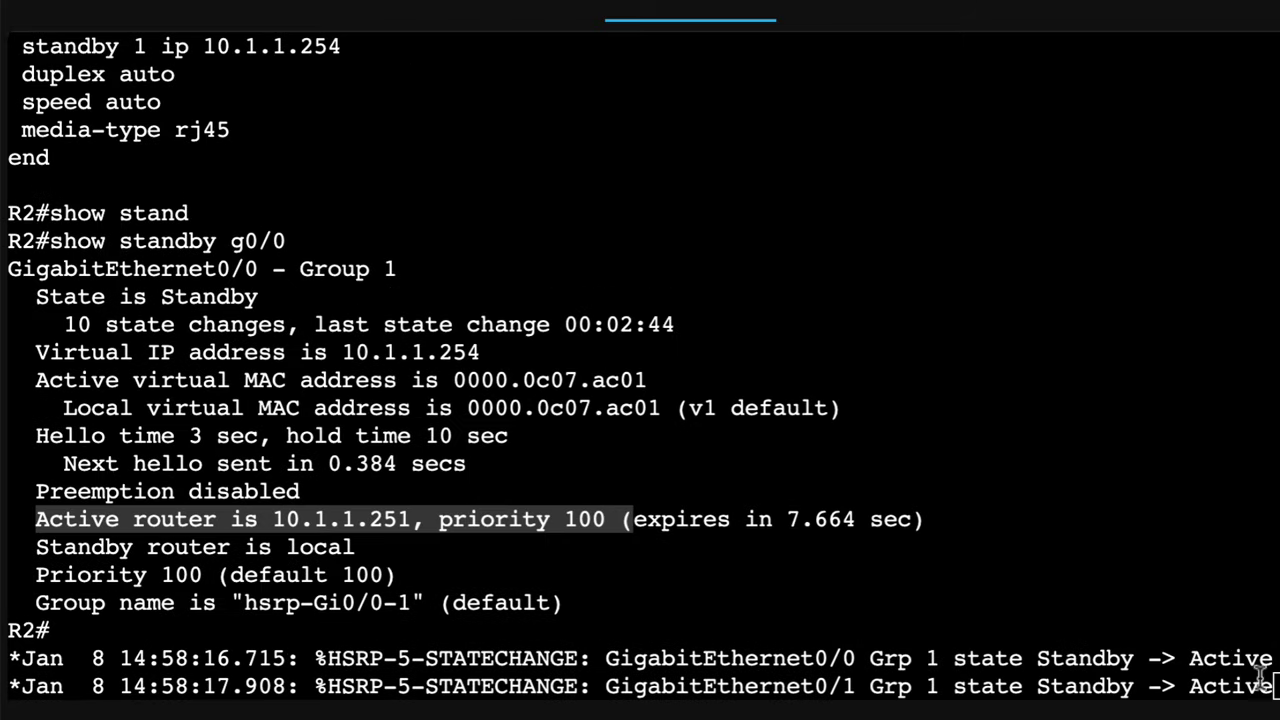
pyautogui.moveTo(1265, 684); pyautogui.dragTo(648, 636)
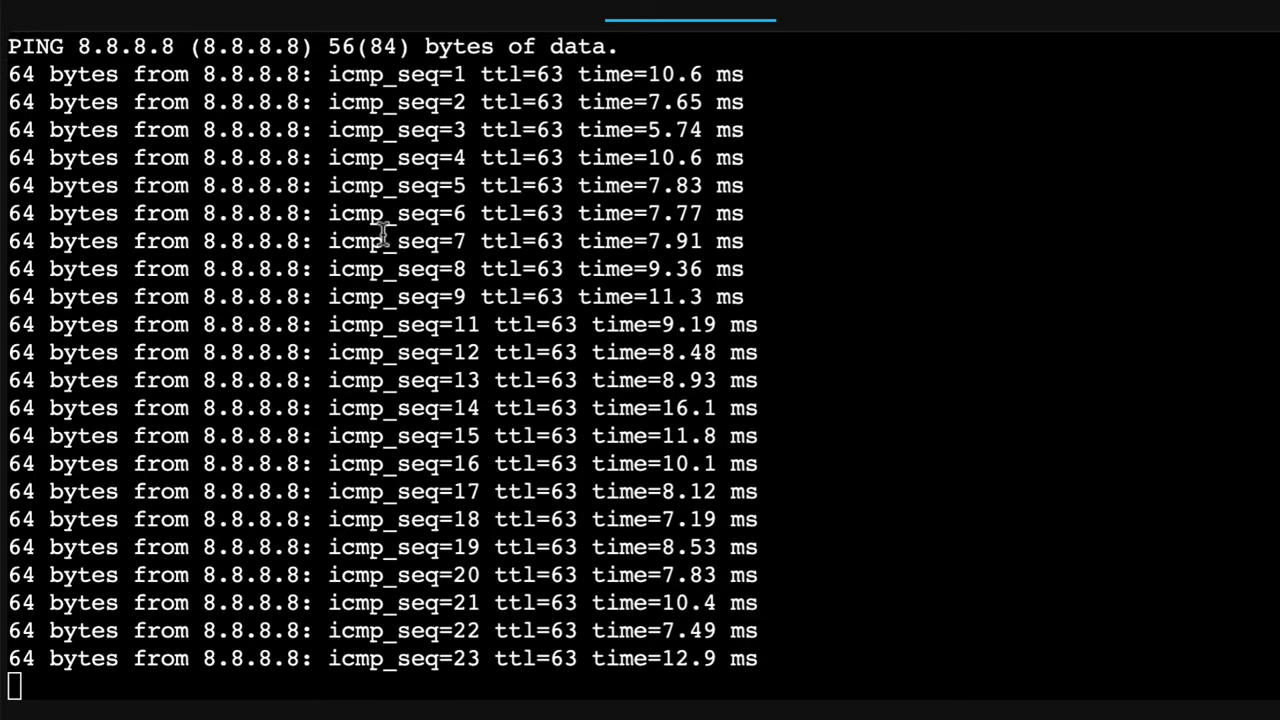
pyautogui.moveTo(341, 241); pyautogui.dragTo(711, 287)
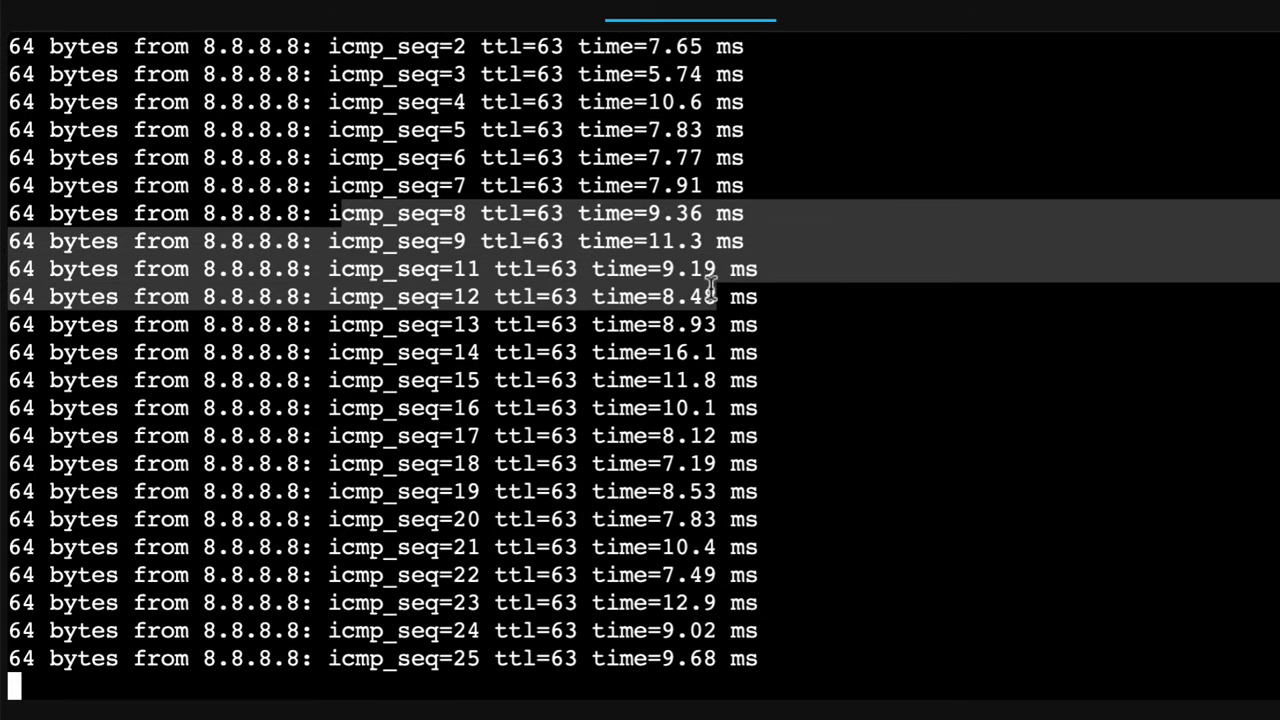
pyautogui.hotkey('ctrl', 'c')
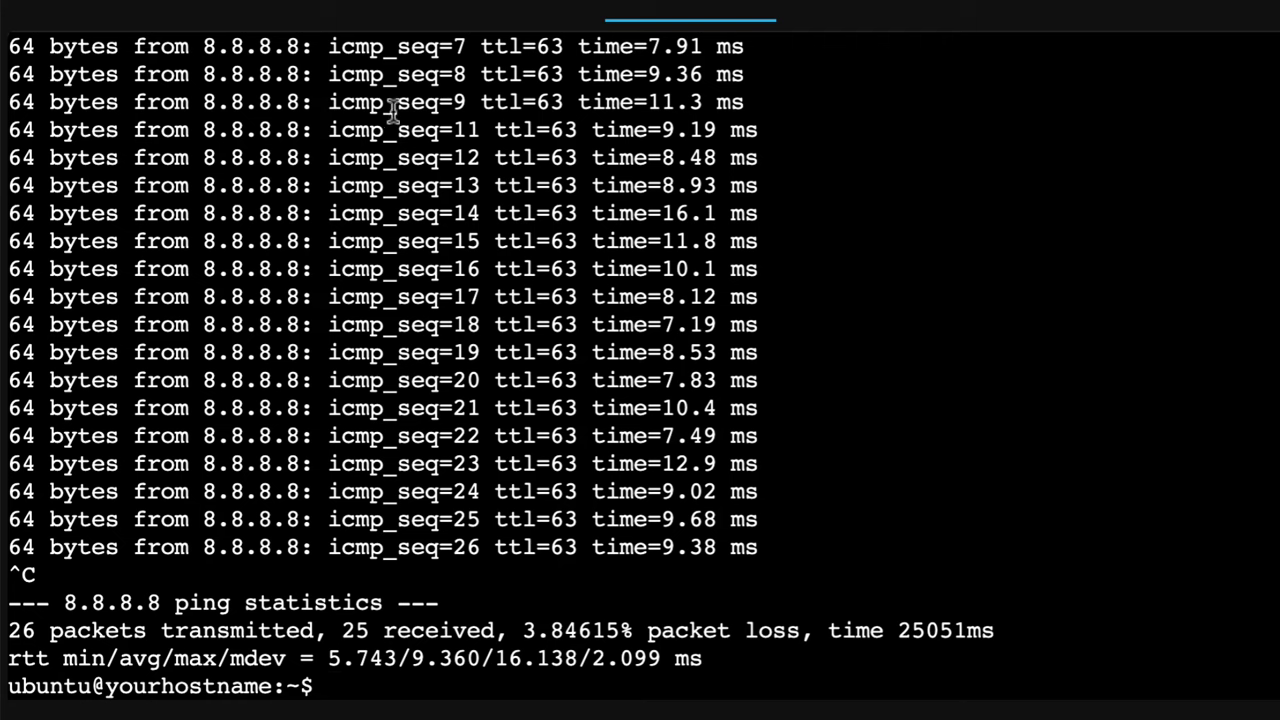
pyautogui.moveTo(323, 102); pyautogui.dragTo(797, 121)
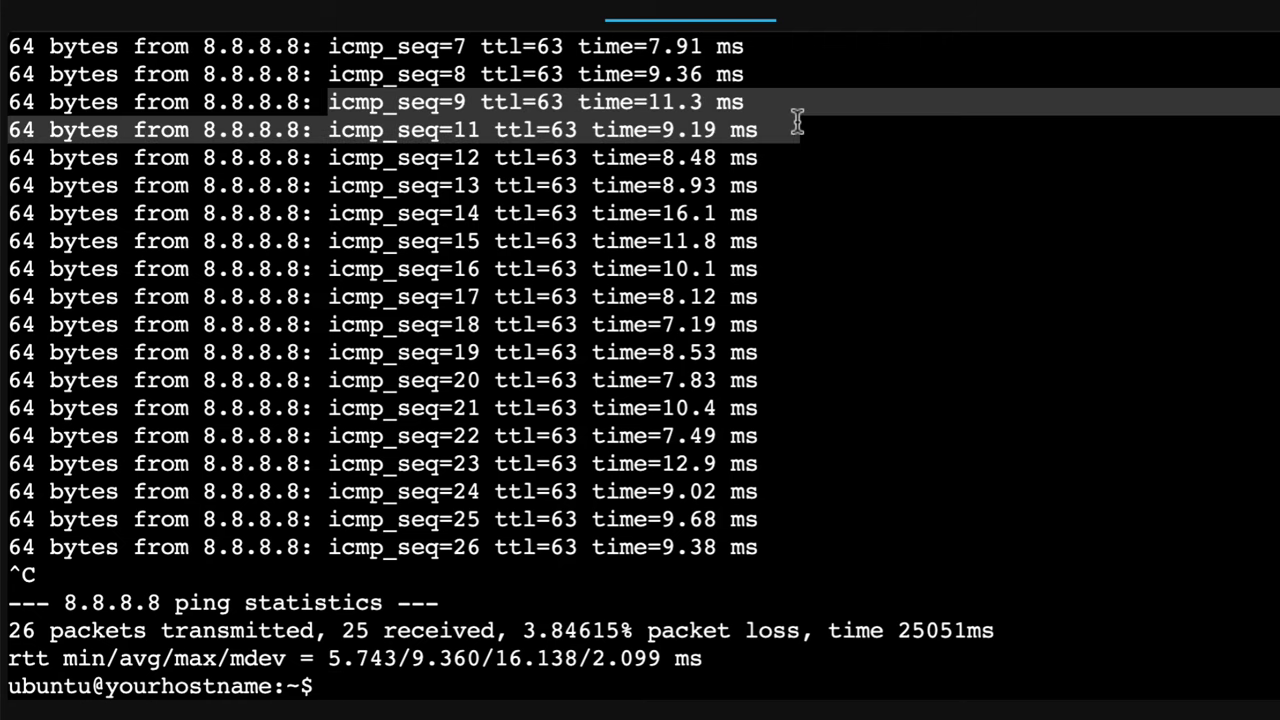
pyautogui.click(366, 127)
pyautogui.moveTo(326, 95); pyautogui.dragTo(745, 95)
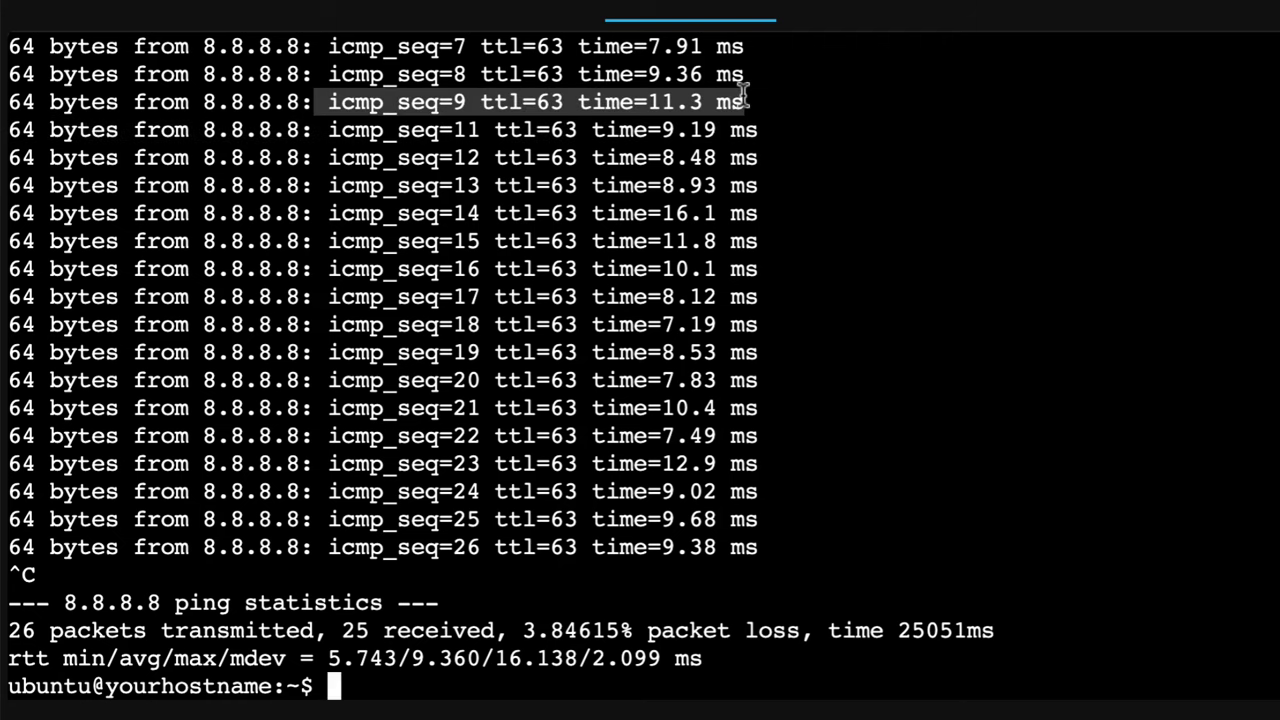
pyautogui.moveTo(326, 131); pyautogui.dragTo(858, 138)
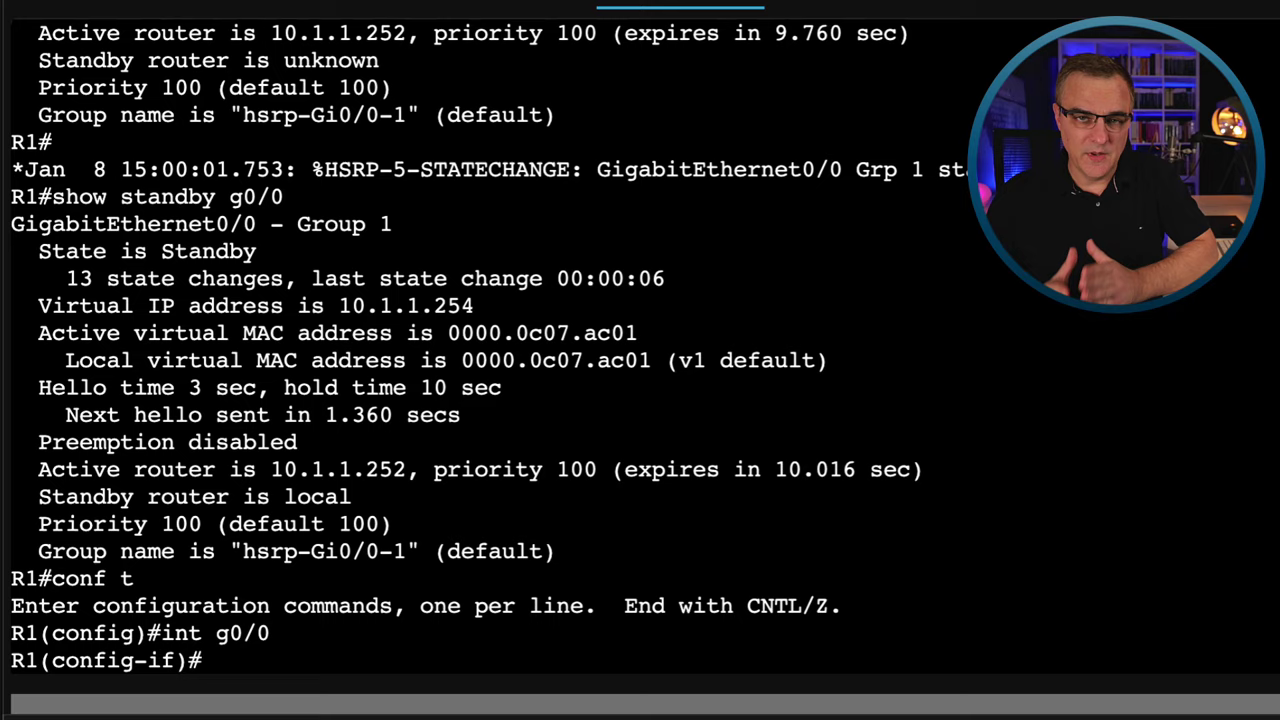
# Step: Set R1's HSRP group 1 priority to 150 with 'standby 1 priority 150'
pyautogui.write('stan')
pyautogui.press('Tab')
pyautogui.write('1 pr')
pyautogui.press('Tab')
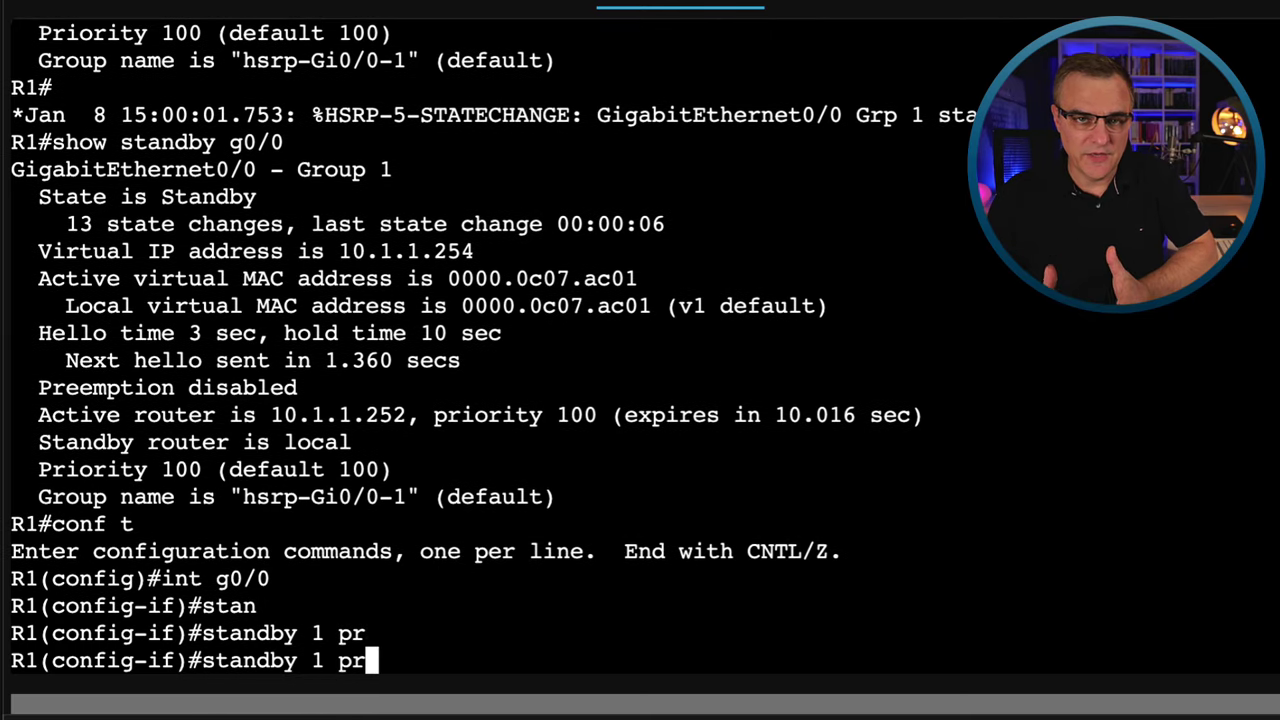
pyautogui.write('i')
pyautogui.press('Tab')
pyautogui.write('150')
pyautogui.press('Return')
# Step: Enable preemption for HSRP group 1 with 'standby 1 preempt'
pyautogui.write('sta')
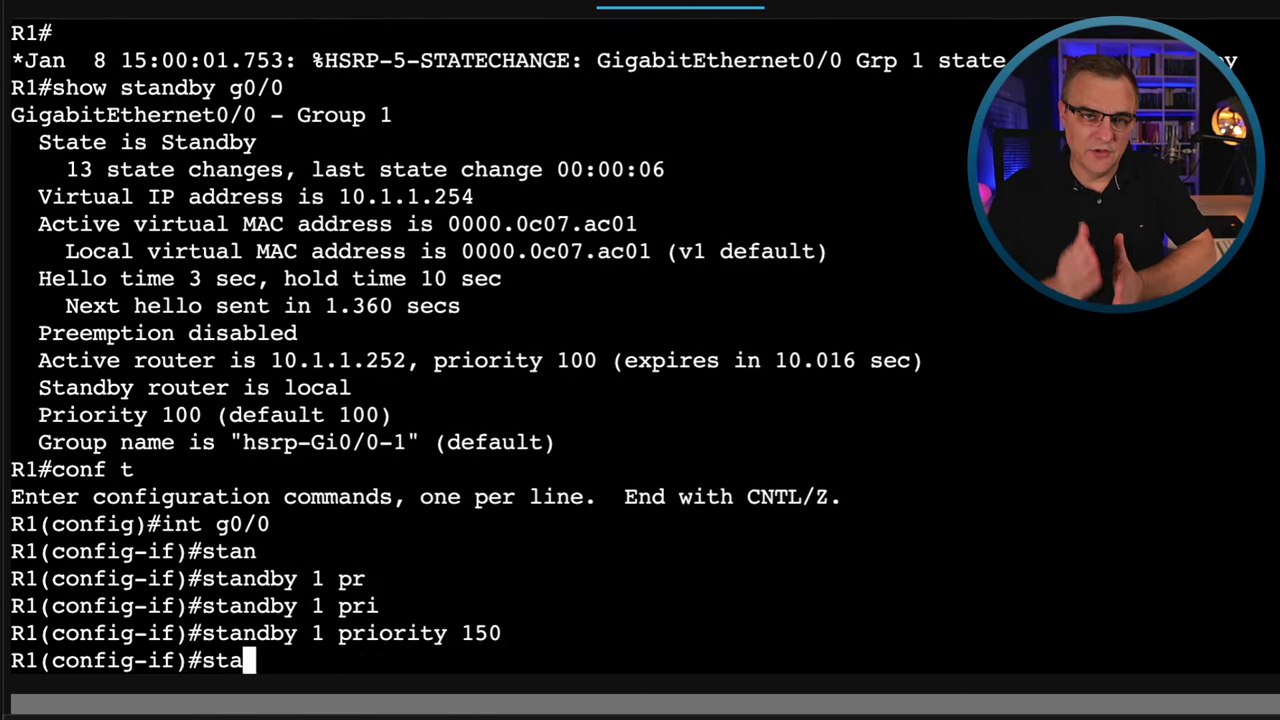
pyautogui.write('nd')
pyautogui.press('Tab')
pyautogui.write('1 pre')
pyautogui.press('Tab')
pyautogui.press('Return')
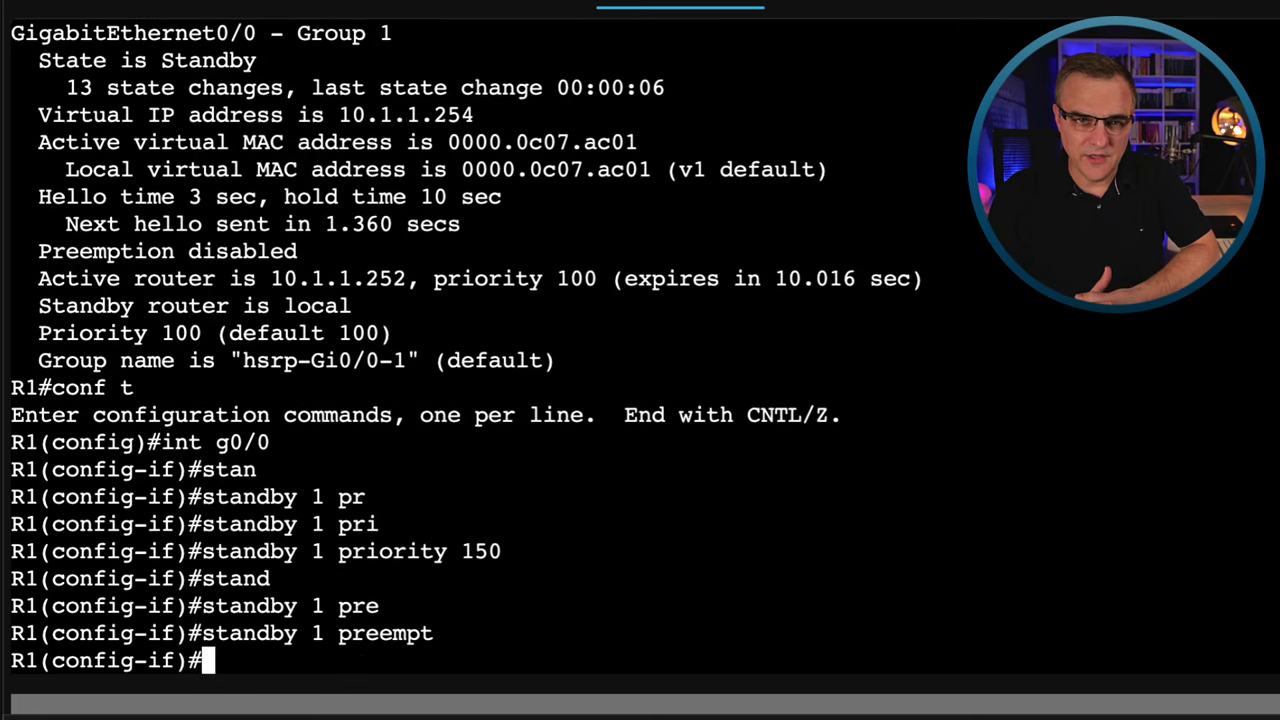